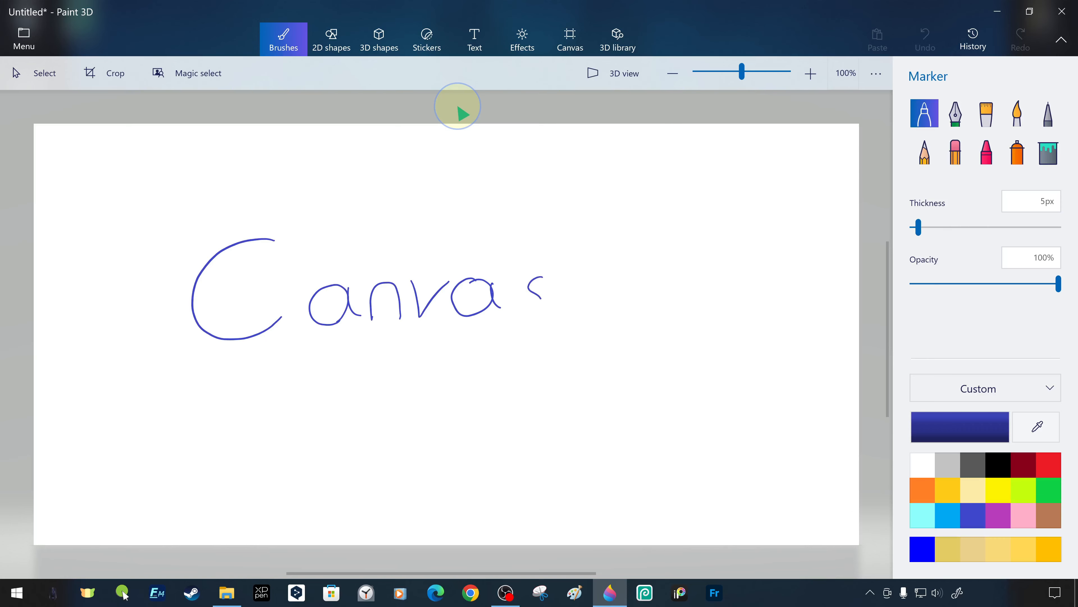
- Draw the final letter s with the blue marker to complete the handwritten word "Canvas"
drag(540, 298, 510, 308)
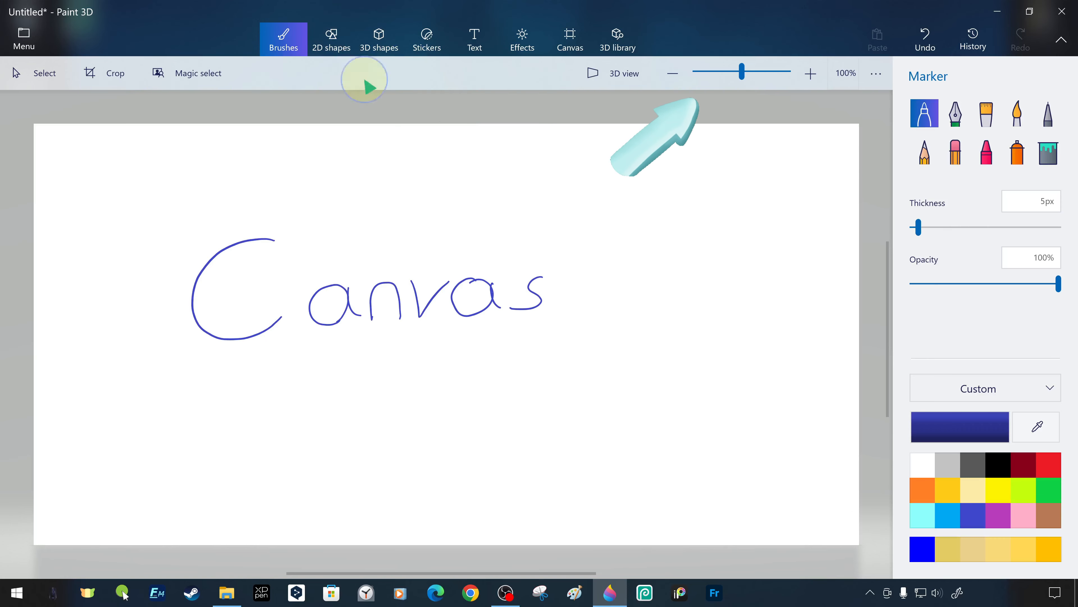
- Zoom in on the handwritten word in increments past 600%, and zoom back out to 300%
mouse_move(741, 71)
mouse_down()
mouse_move(727, 81)
mouse_move(753, 80)
mouse_up()
click(810, 75)
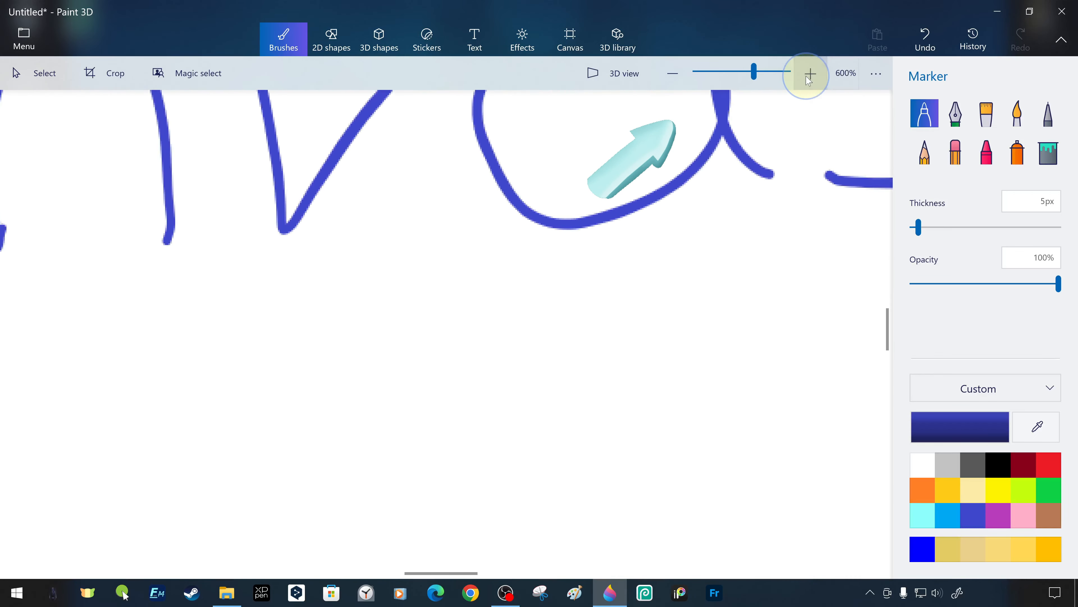
click(807, 76)
click(808, 76)
click(808, 76)
click(674, 74)
click(673, 74)
click(673, 74)
click(673, 74)
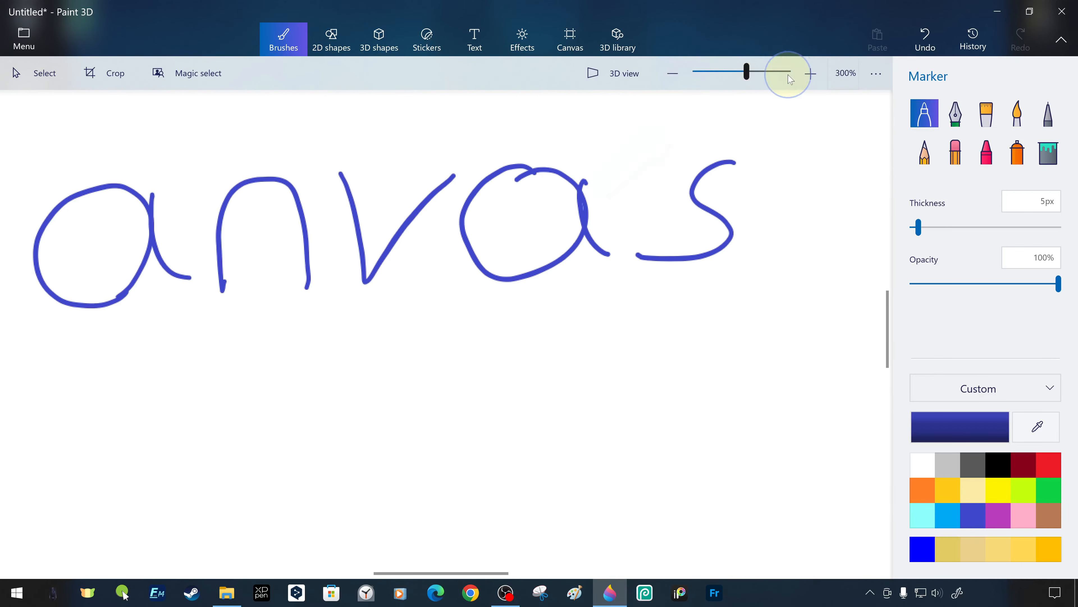
- Zoom in on the handwriting up to 6400%, and reduce the zoom to 10%
click(812, 74)
drag(888, 335, 887, 310)
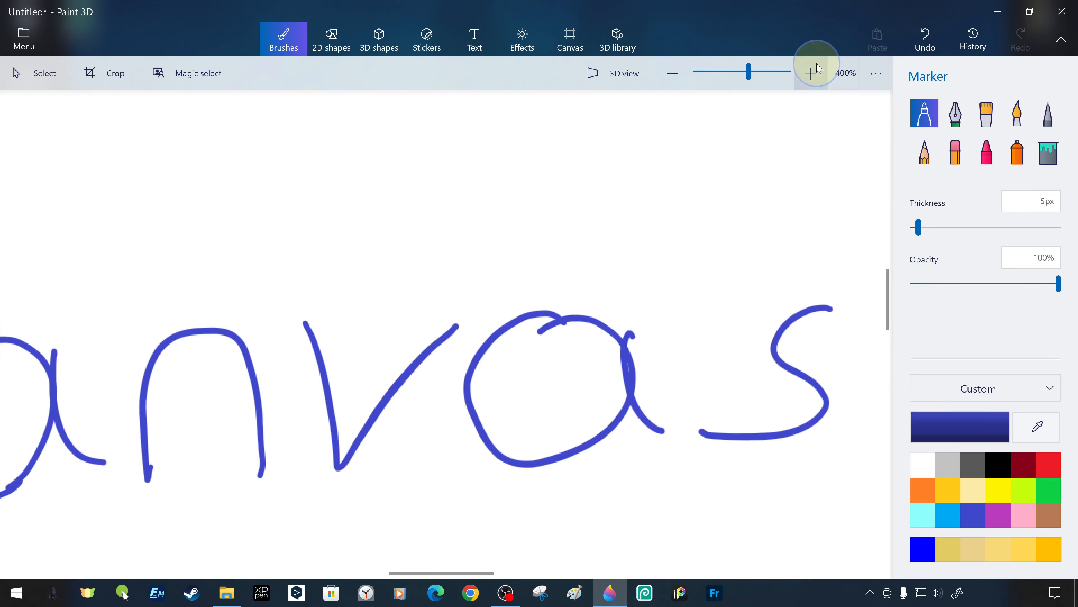
click(816, 70)
click(810, 72)
click(810, 72)
click(810, 72)
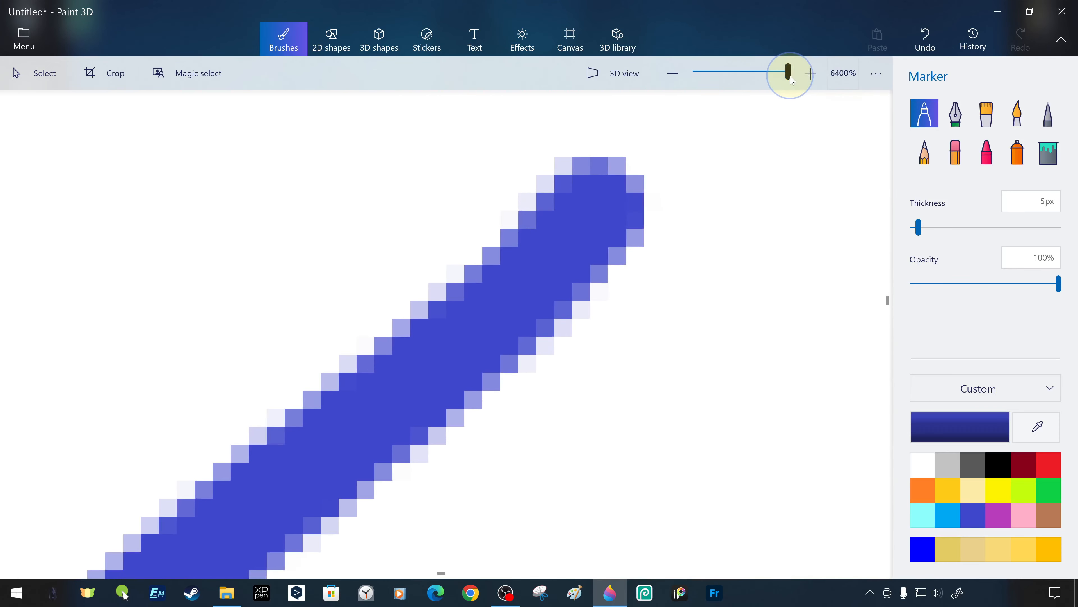
drag(788, 73, 695, 72)
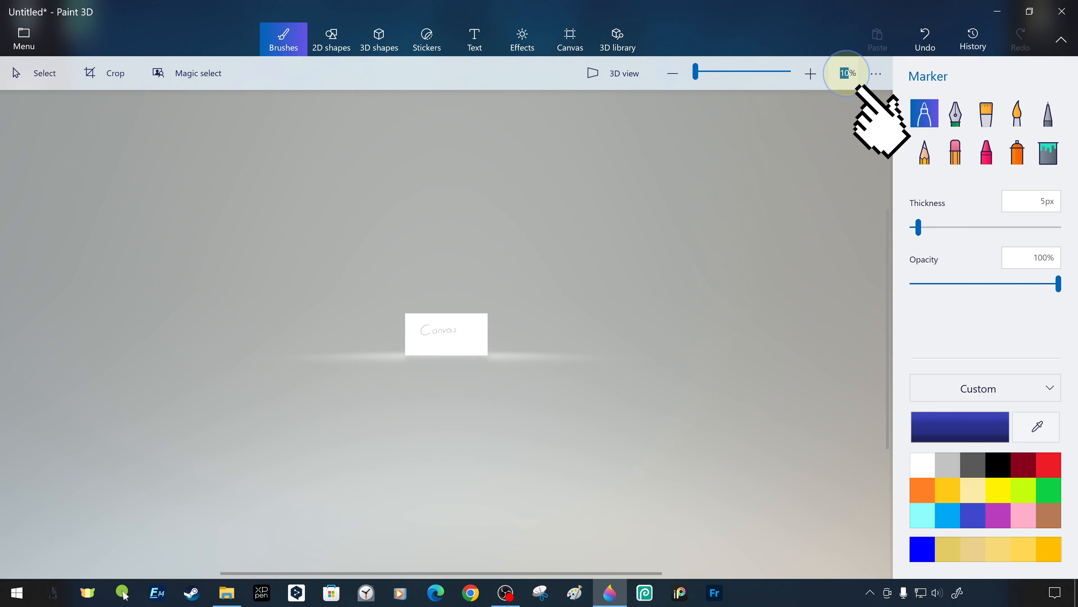
- Set the zoom level to exactly 200%, and reset the view to its default
click(846, 73)
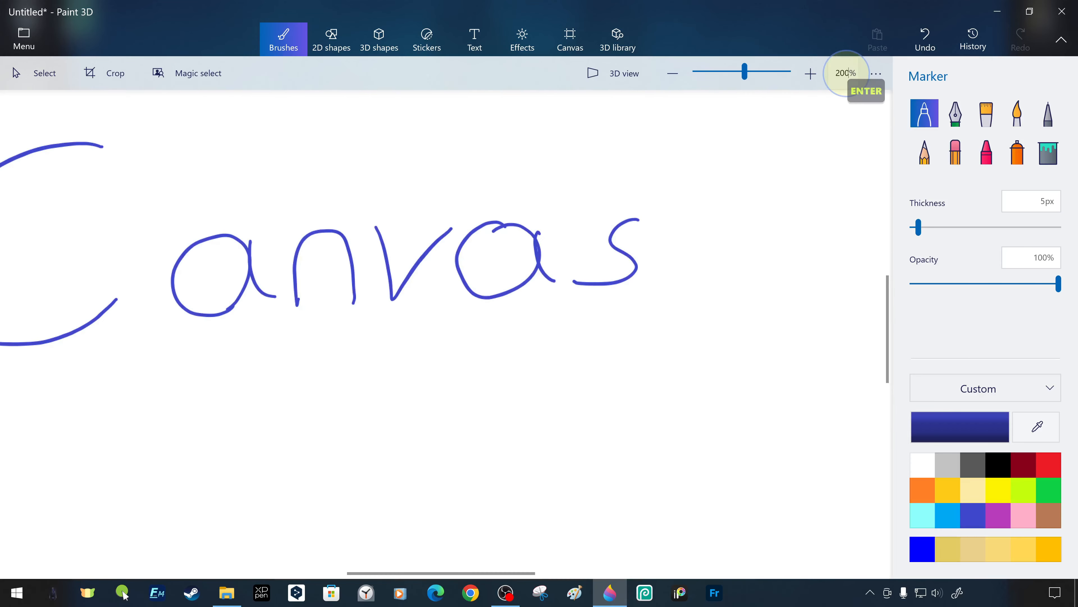
click(873, 87)
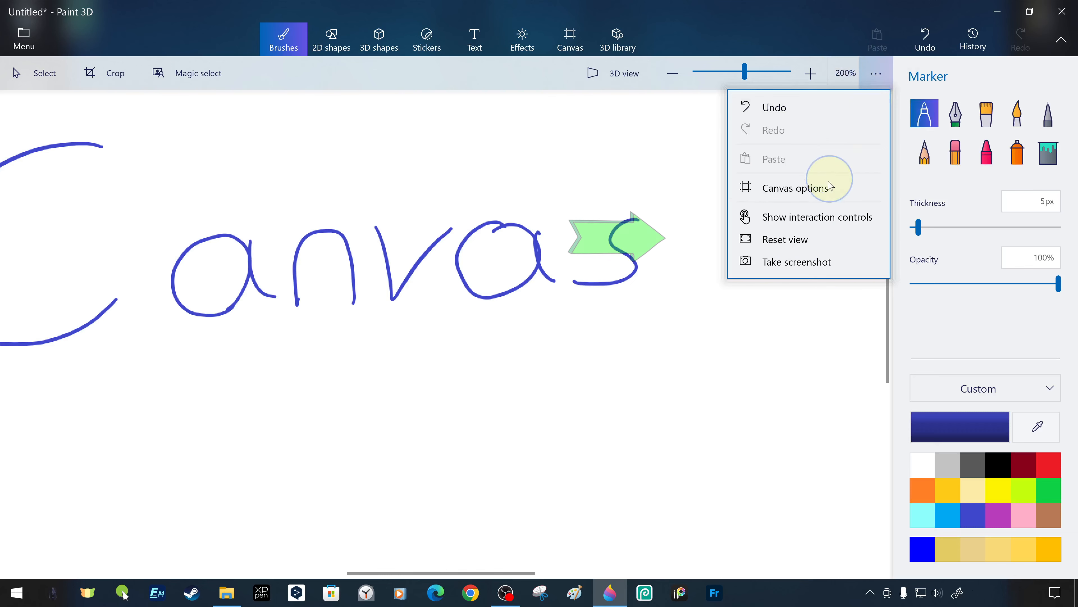
click(792, 241)
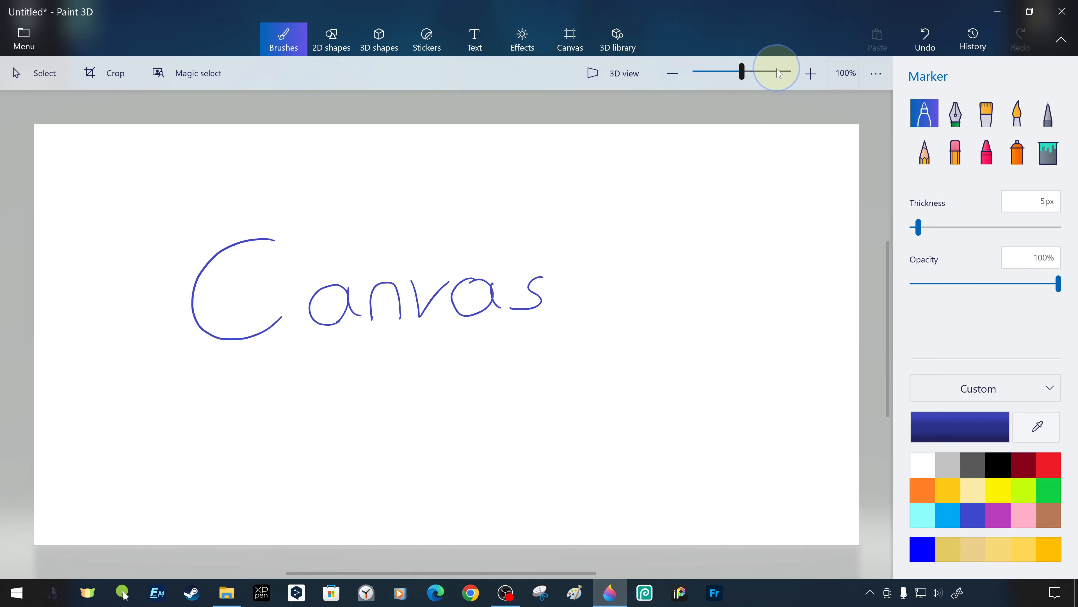
- Zoom in to 400% and pan the view horizontally and vertically over the handwritten word
click(811, 73)
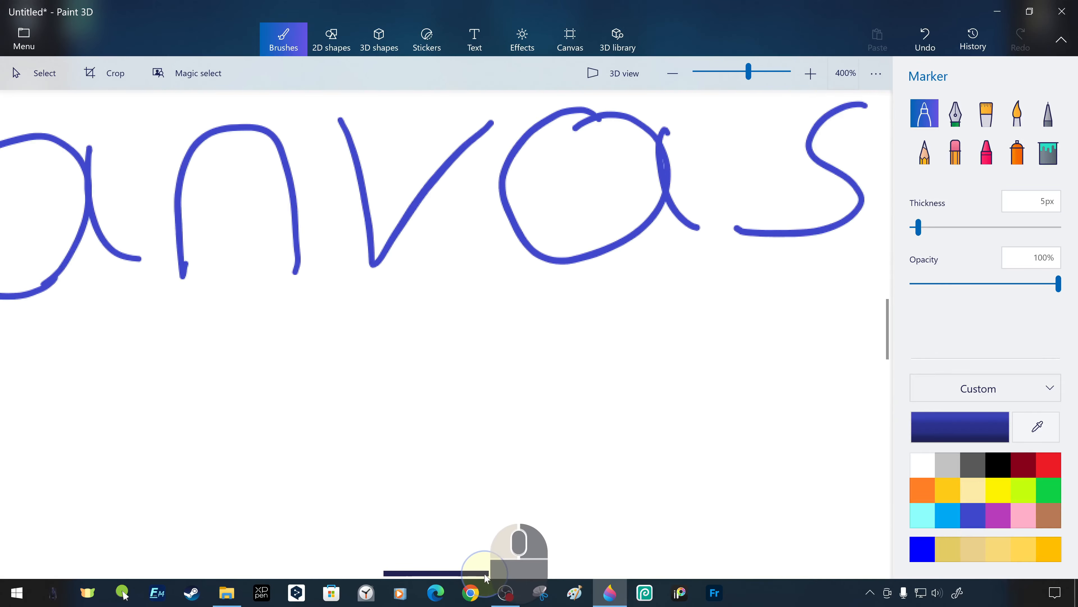
mouse_move(487, 577)
mouse_down()
mouse_move(127, 573)
mouse_move(486, 574)
mouse_up()
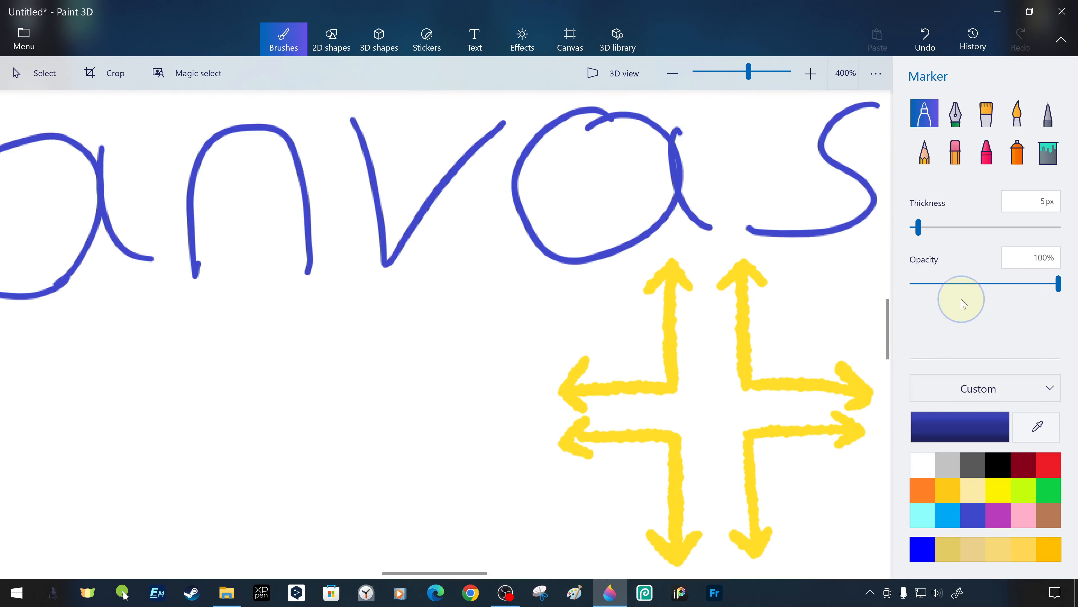
drag(889, 353, 889, 332)
- Zoom out to 200% and pan both ways until the whole word "Canvas" is in view
click(673, 73)
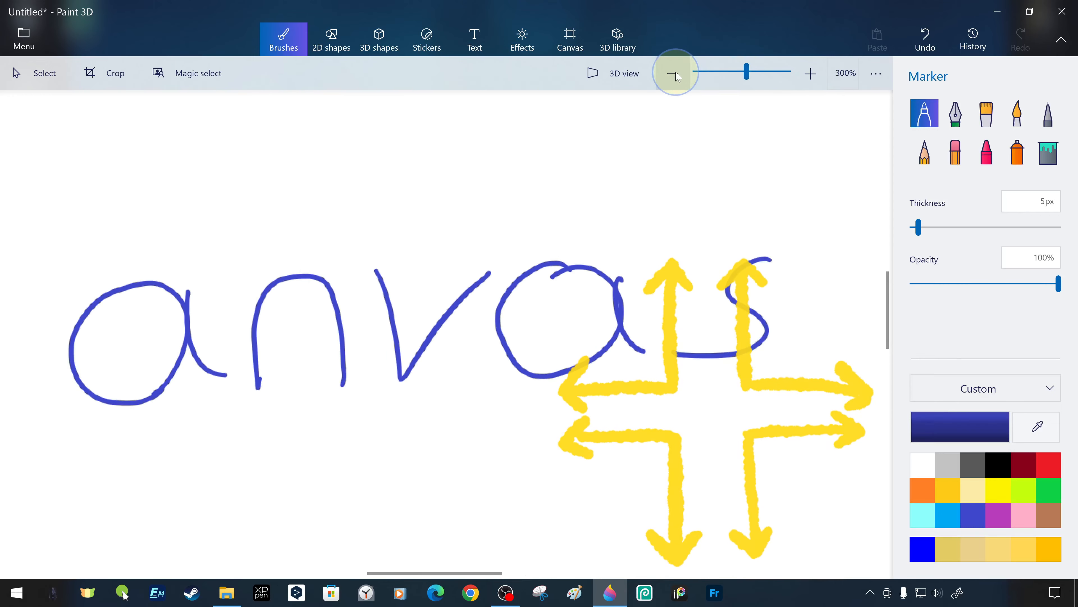
click(673, 73)
drag(518, 571, 492, 554)
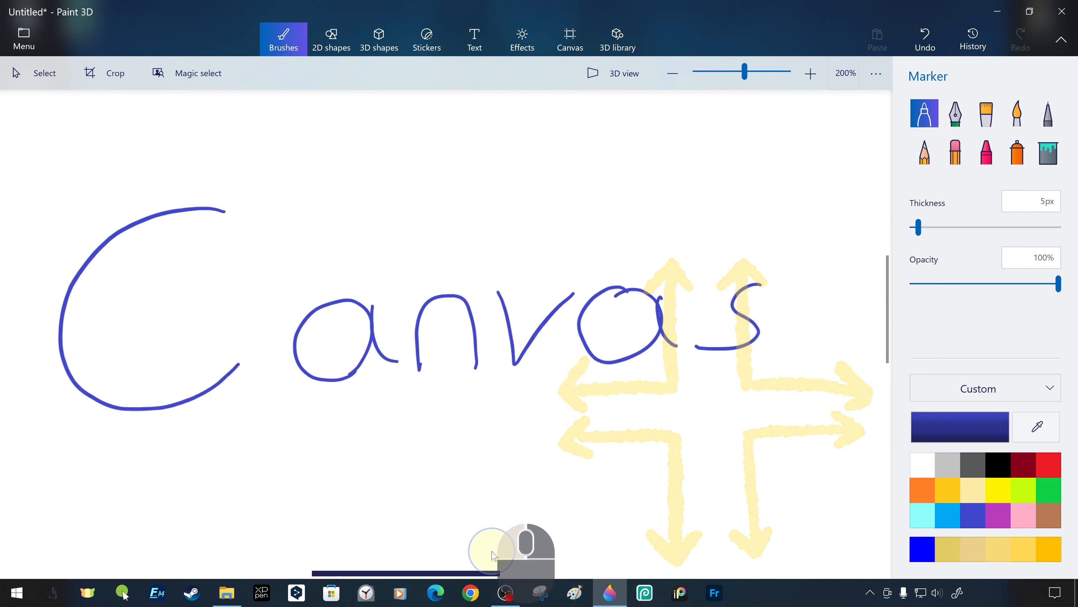
drag(886, 336, 880, 327)
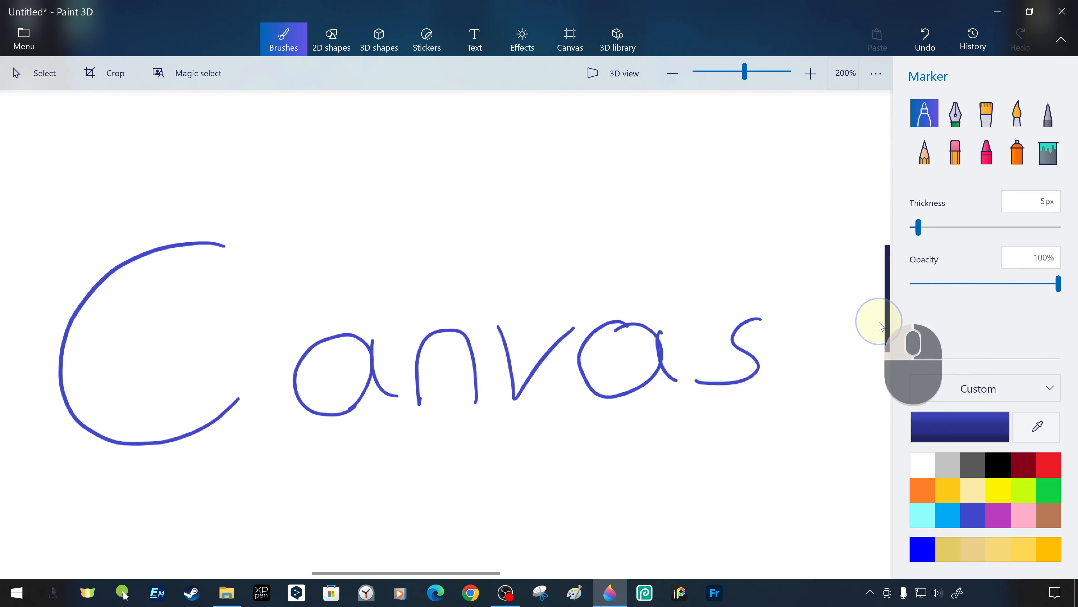
- Zoom out to 75% and reset the view to its default
click(673, 73)
click(673, 73)
click(878, 81)
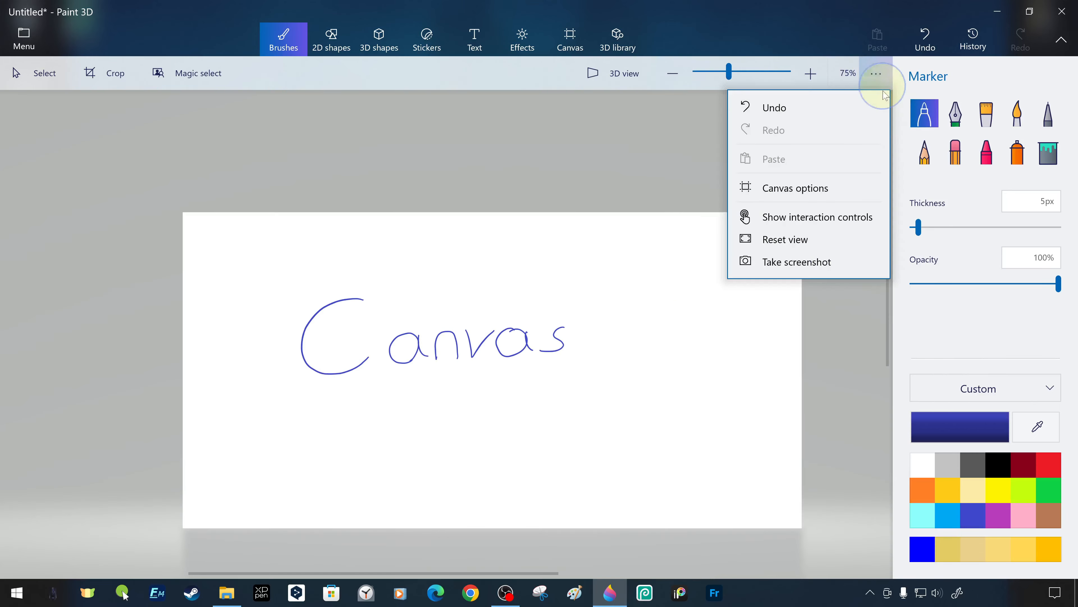
click(792, 239)
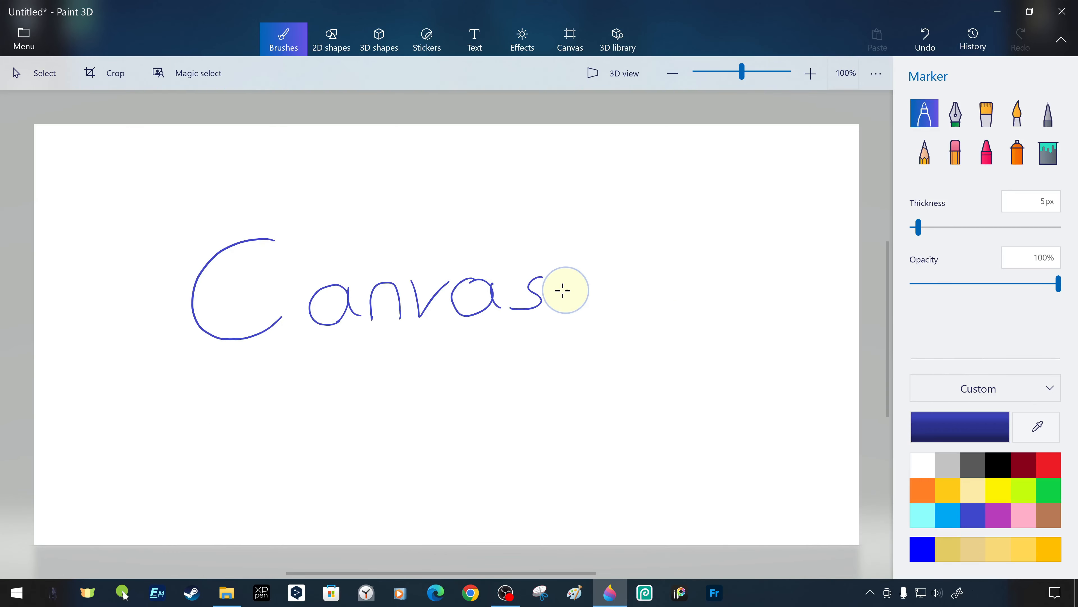
- Save the drawing on the Desktop as a 2D PNG image named Untitled
click(24, 39)
click(80, 216)
click(293, 146)
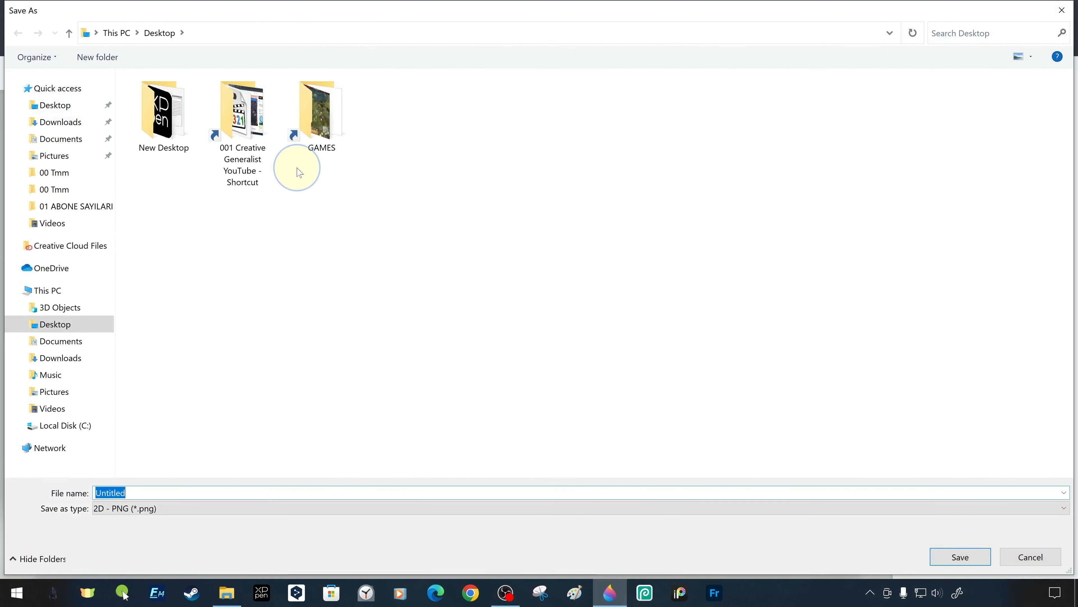
click(961, 557)
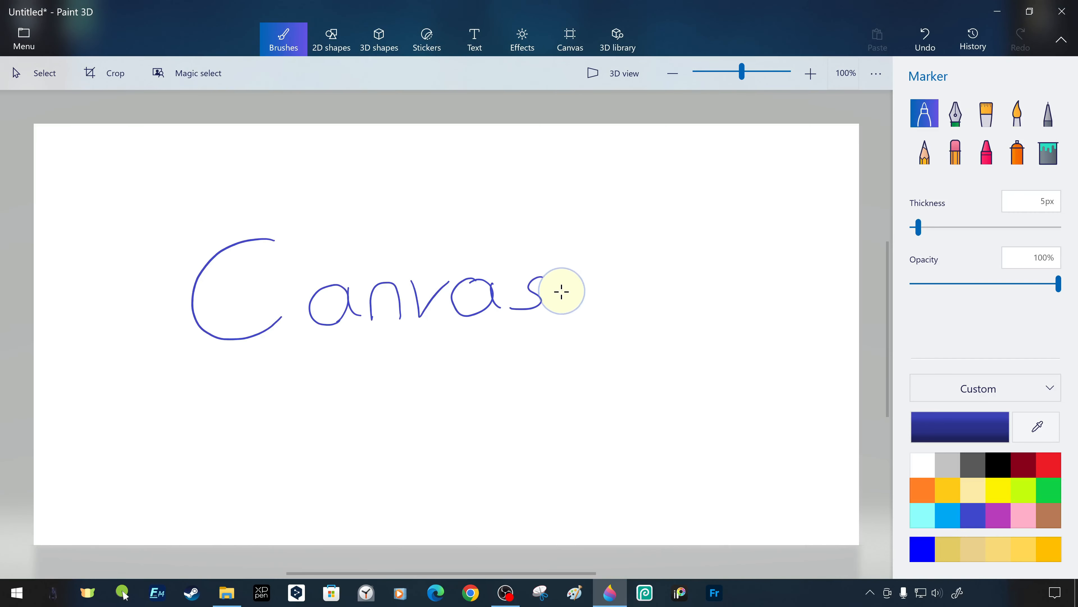
- Pan the canvas freely over the workspace, and zoom out to 25%
middle_click(424, 348)
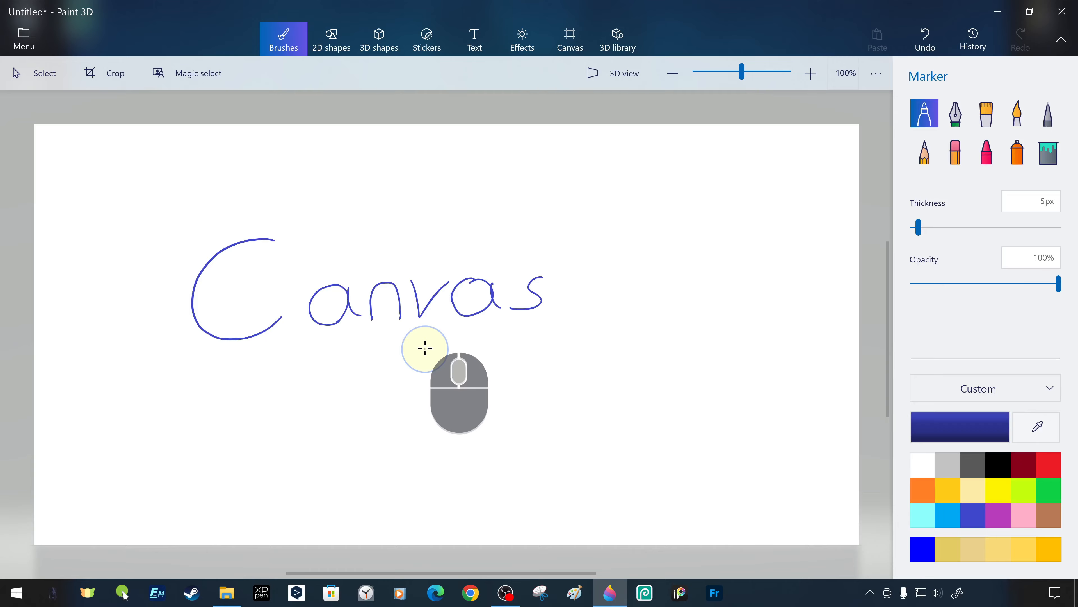
mouse_move(425, 348)
mouse_down()
mouse_move(414, 277)
mouse_move(438, 89)
mouse_move(239, 342)
mouse_move(523, 260)
mouse_move(381, 342)
mouse_move(572, 279)
mouse_move(398, 238)
mouse_up()
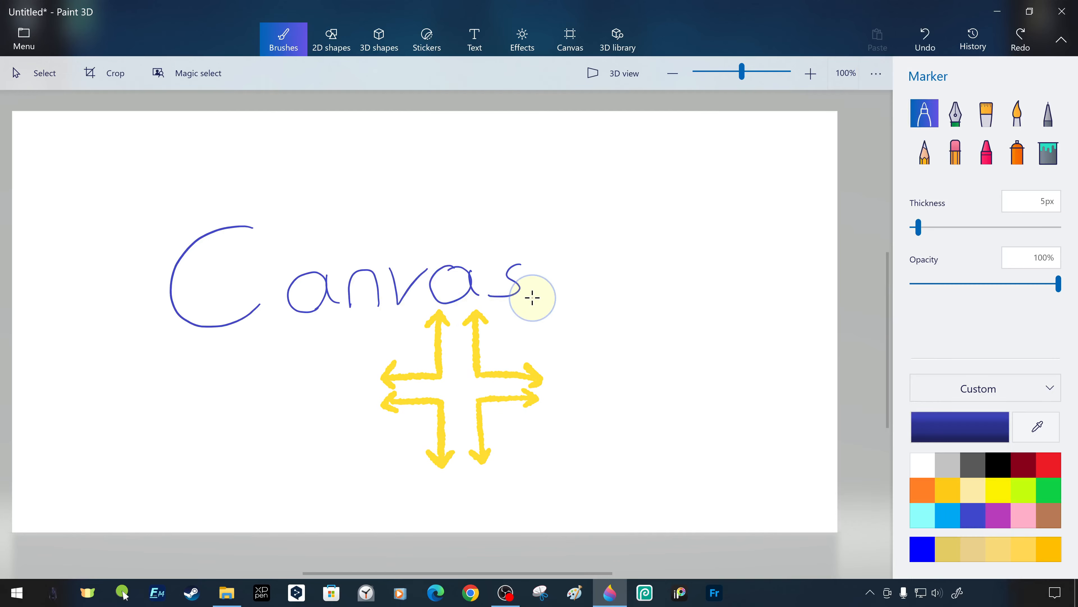
scroll(533, 297, up, 1)
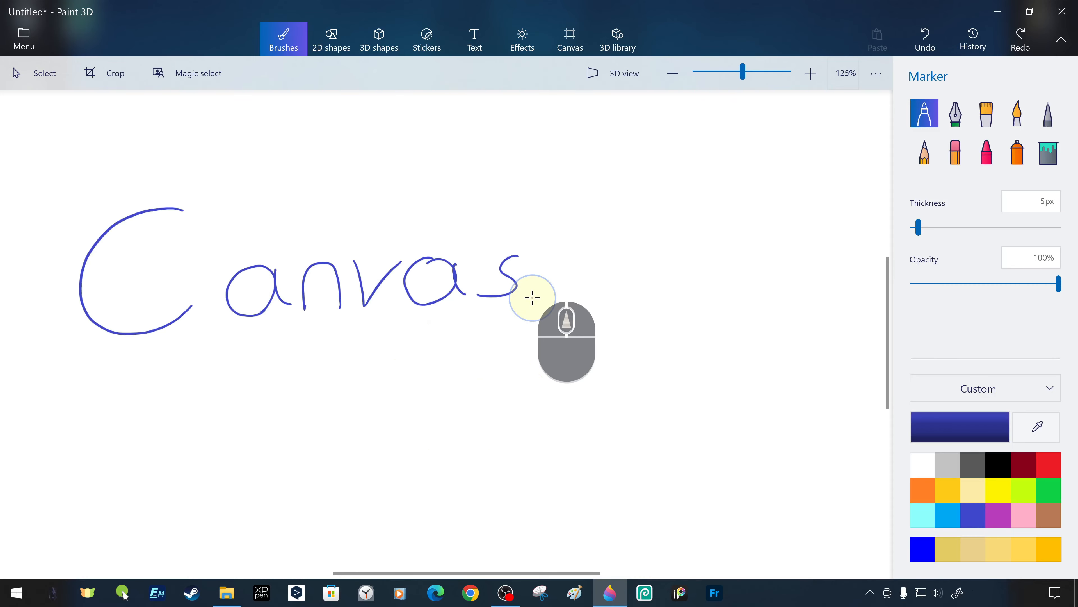
scroll(532, 297, down, 1)
scroll(533, 297, down, 1)
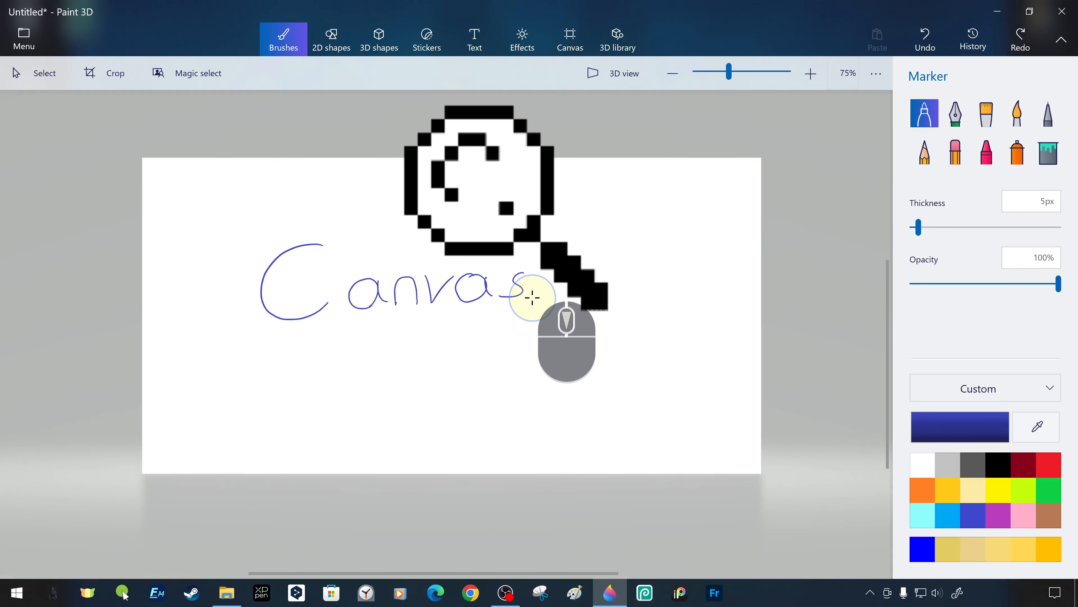
scroll(533, 297, down, 2)
scroll(533, 297, down, 4)
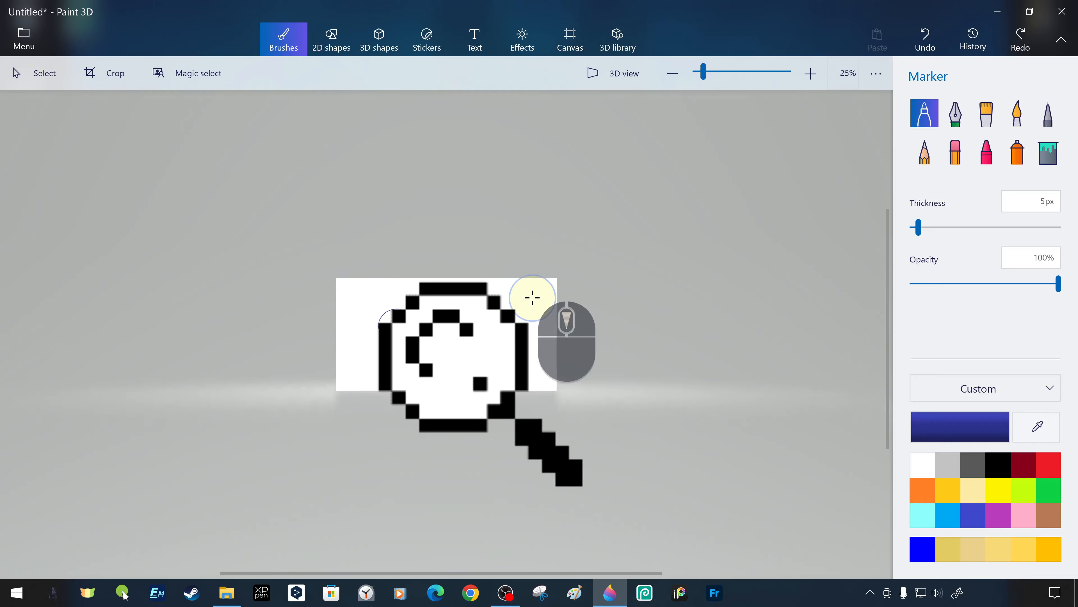
- Zoom in on the letter v up to 6400%, and zoom back out to 10%
scroll(452, 340, up, 6)
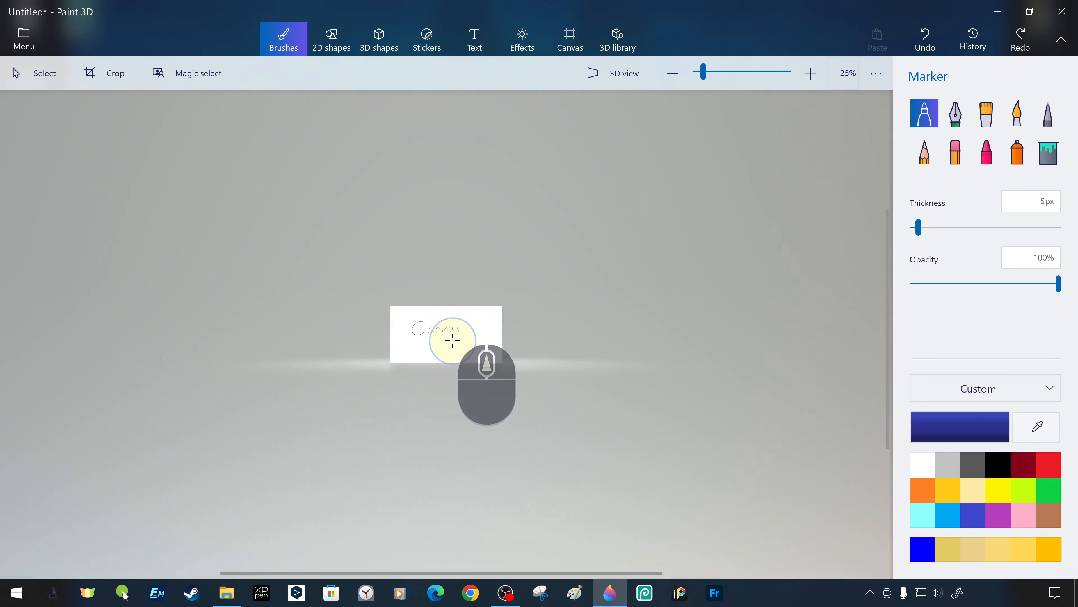
scroll(423, 319, up, 6)
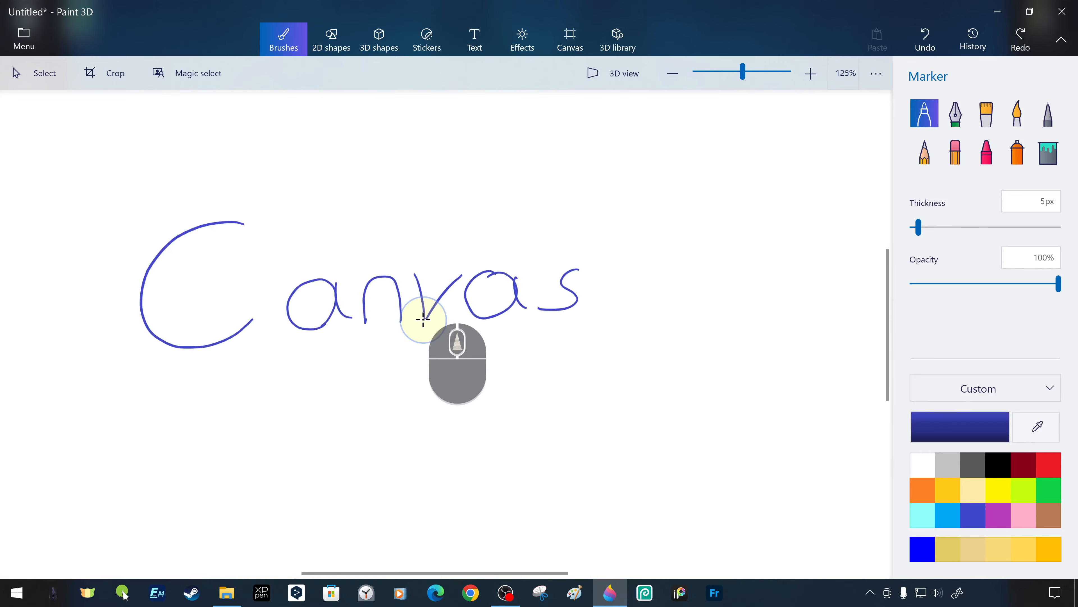
scroll(442, 286, up, 8)
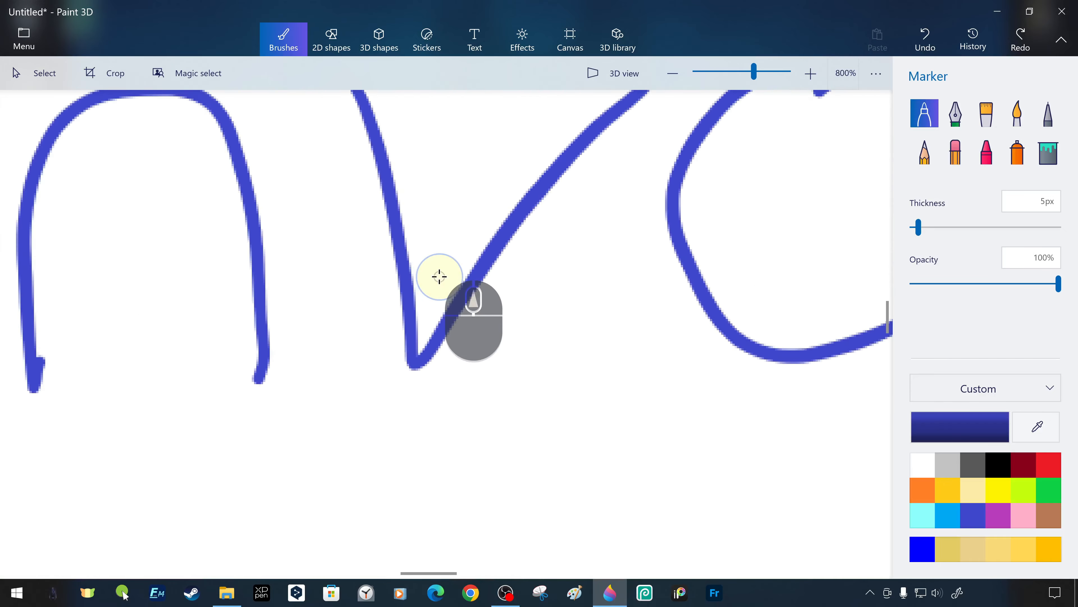
scroll(439, 277, down, 9)
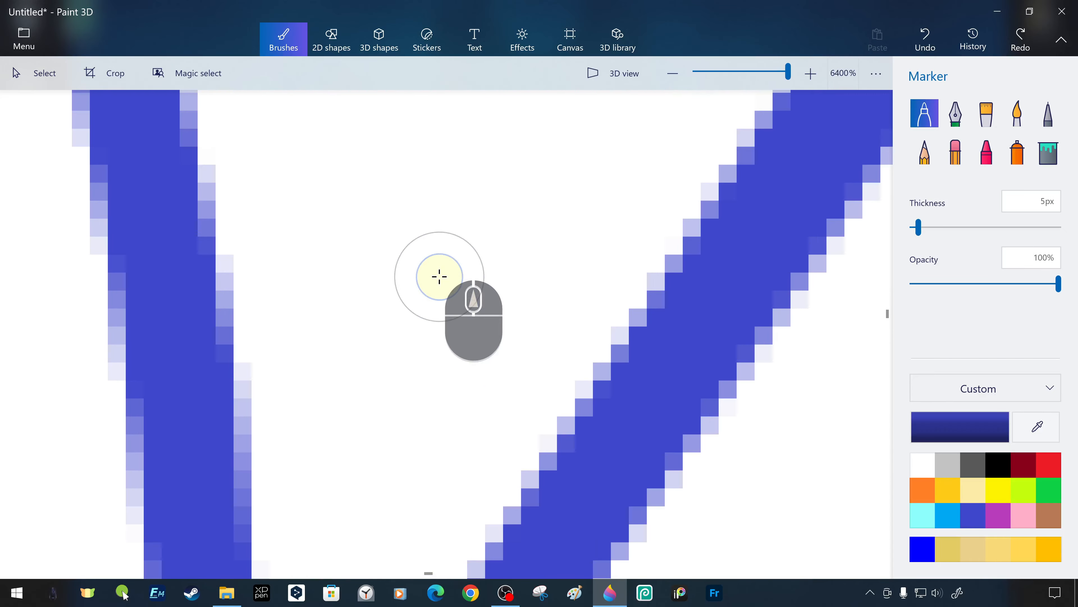
scroll(437, 281, down, 8)
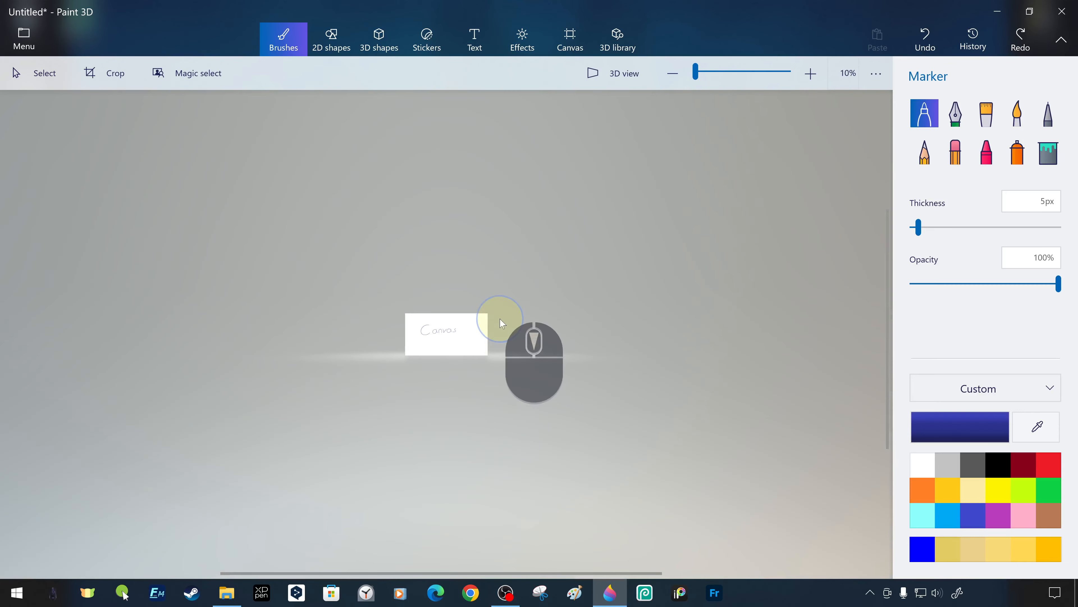
- Zoom in to 400% on the blank area above and before the letter C, and zoom back out to 50%
scroll(411, 330, up, 5)
scroll(378, 328, up, 8)
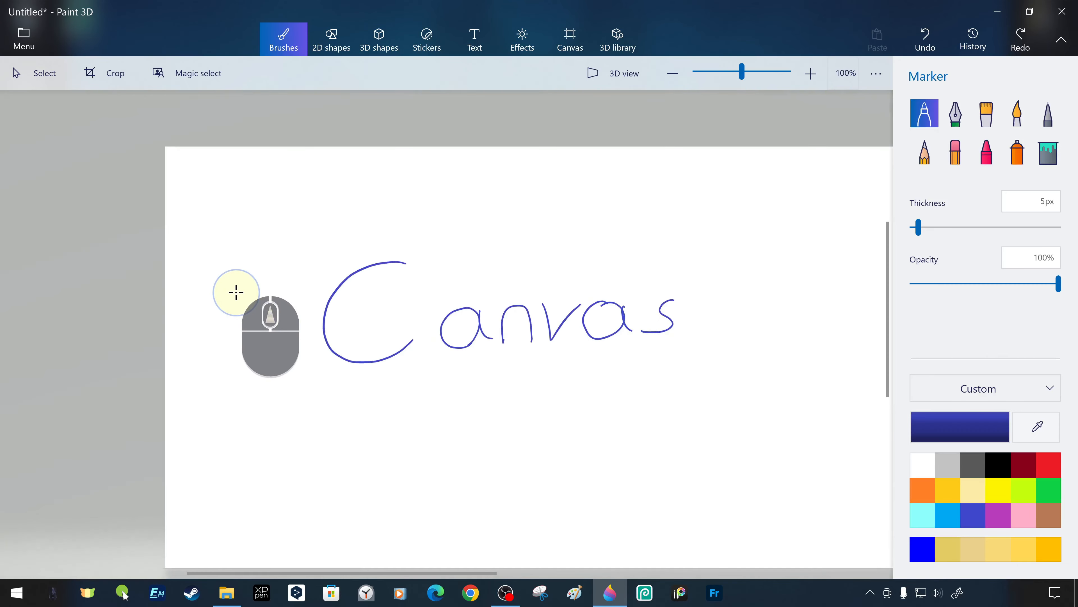
scroll(217, 199, down, 8)
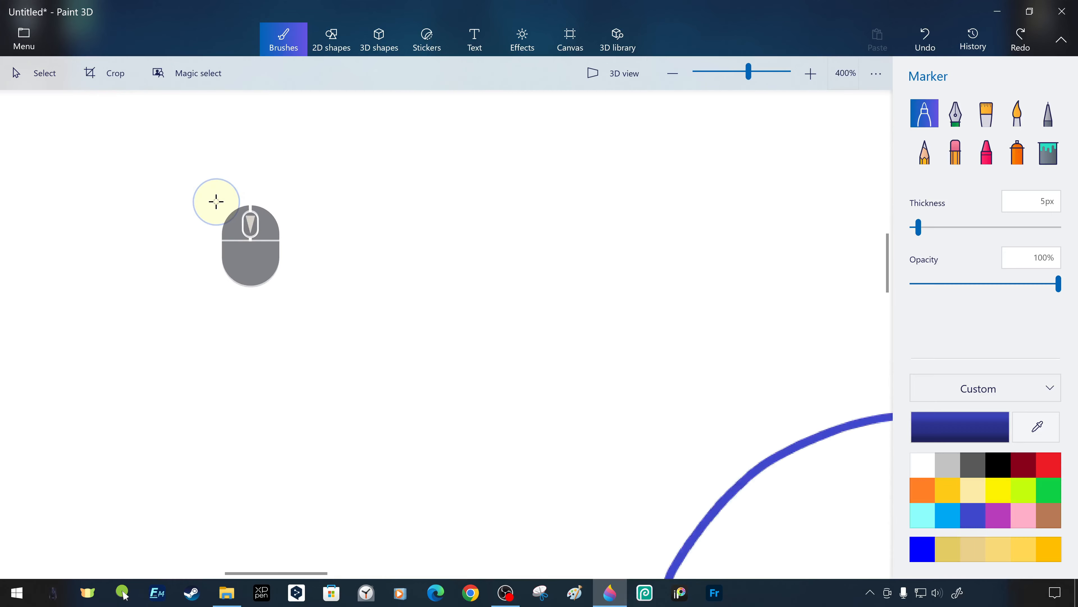
scroll(229, 216, down, 1)
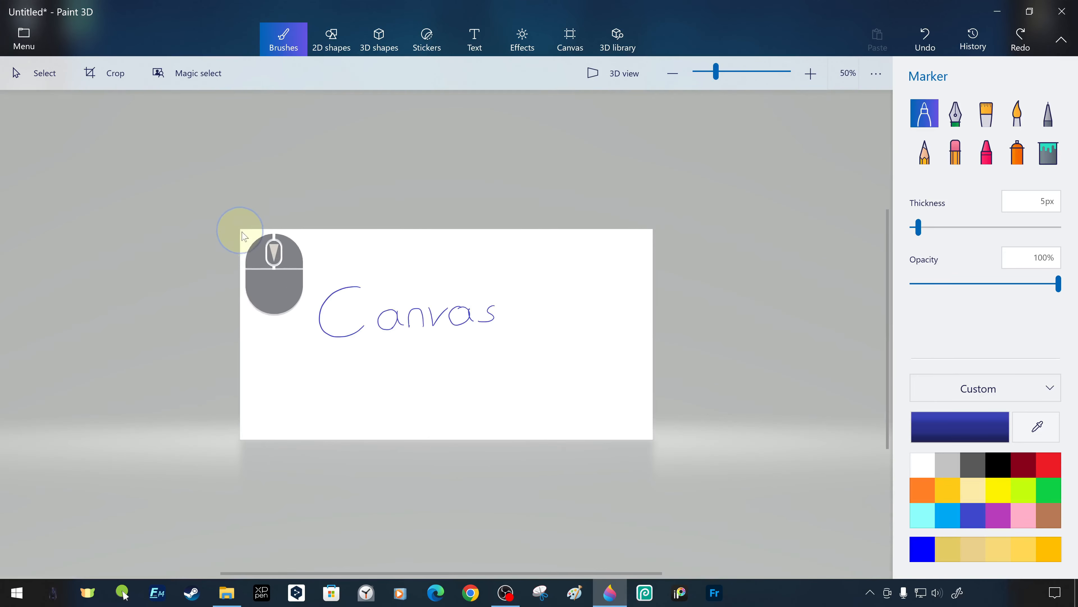
- Zoom in to 300% around the letter s, and restore the default view
scroll(602, 409, up, 4)
scroll(192, 293, up, 4)
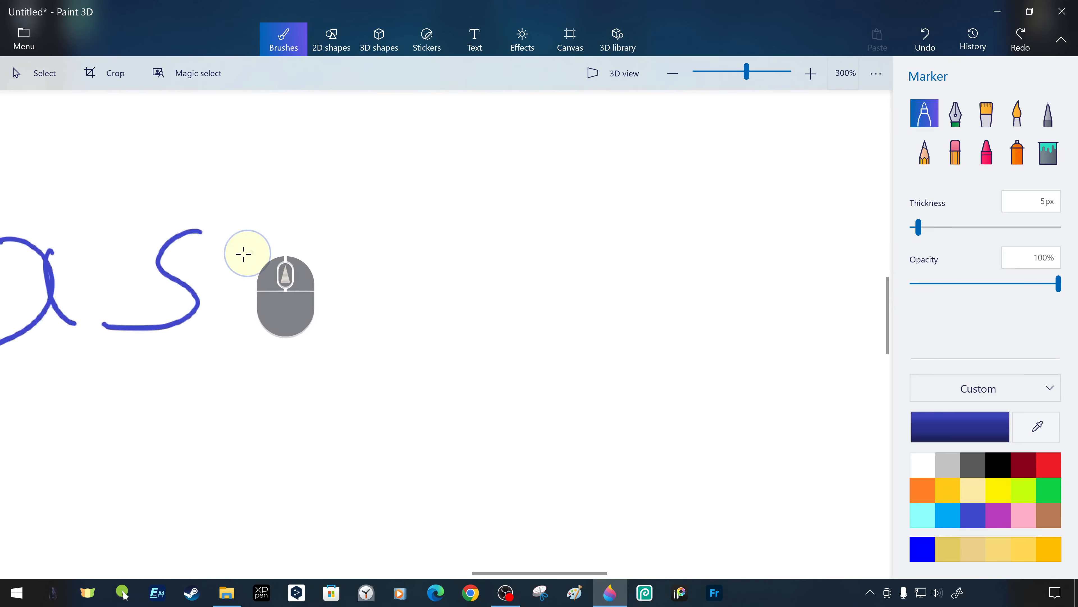
scroll(192, 294, down, 2)
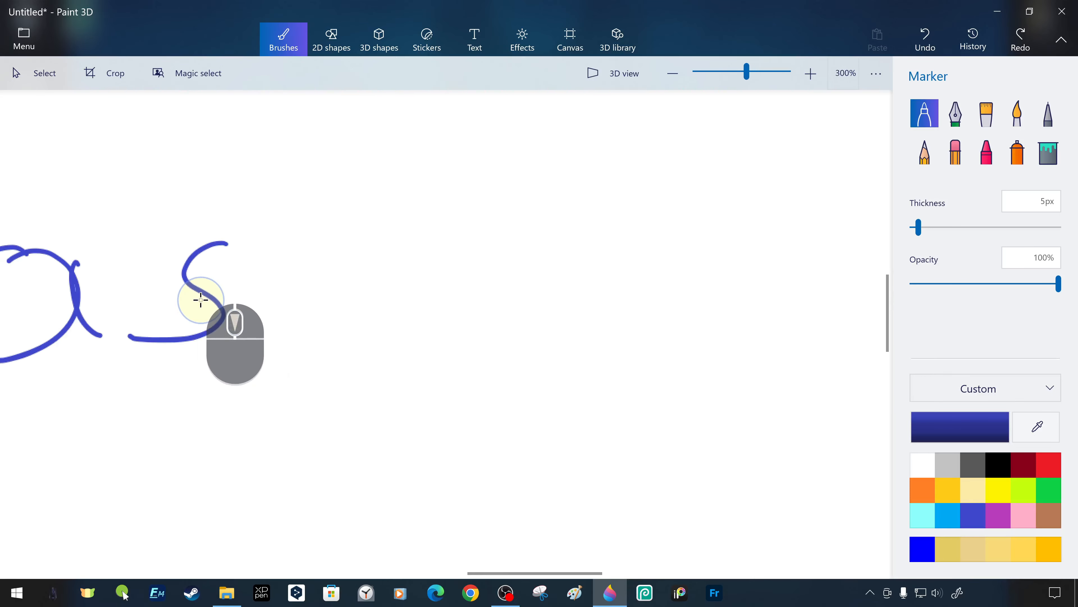
click(876, 73)
click(822, 234)
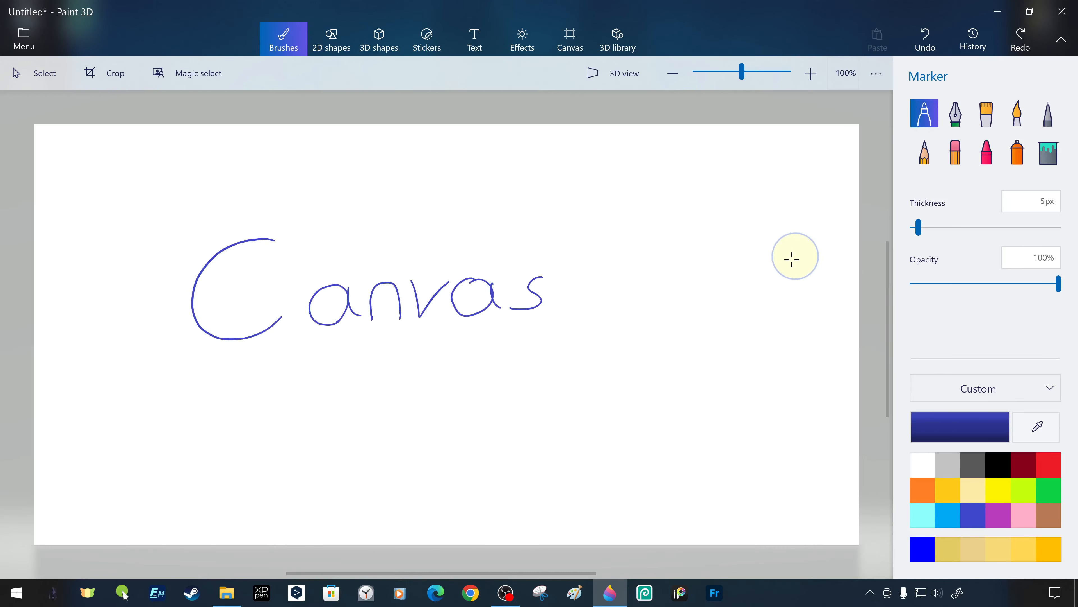
- Zoom in to 800% on the letter s at the end of the word
scroll(522, 293, up, 3)
scroll(522, 292, up, 5)
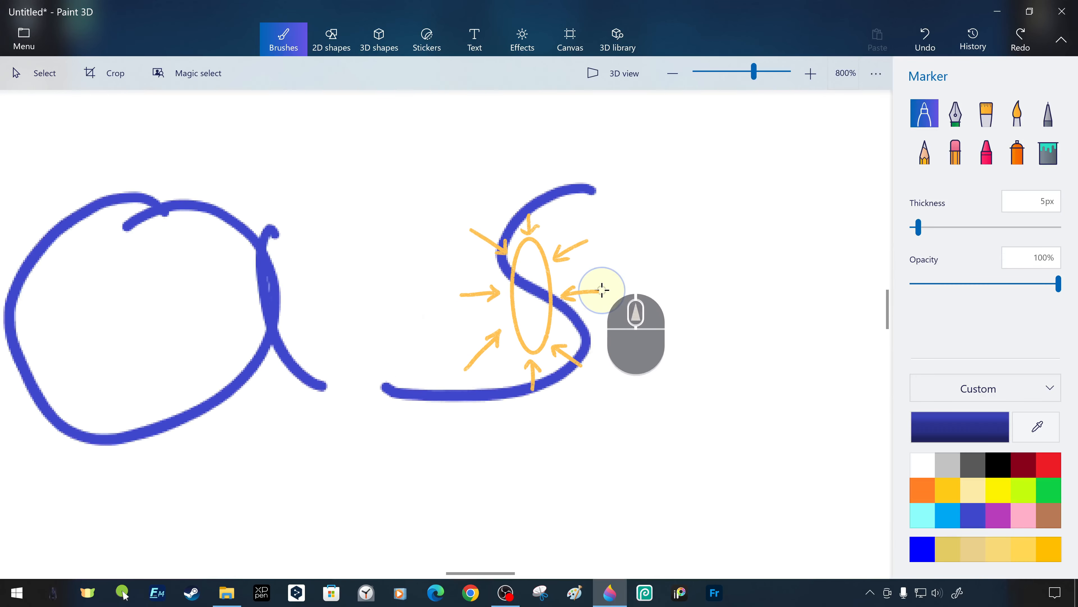
- Restore the default canvas view from the enlarged letter s
scroll(483, 288, down, 3)
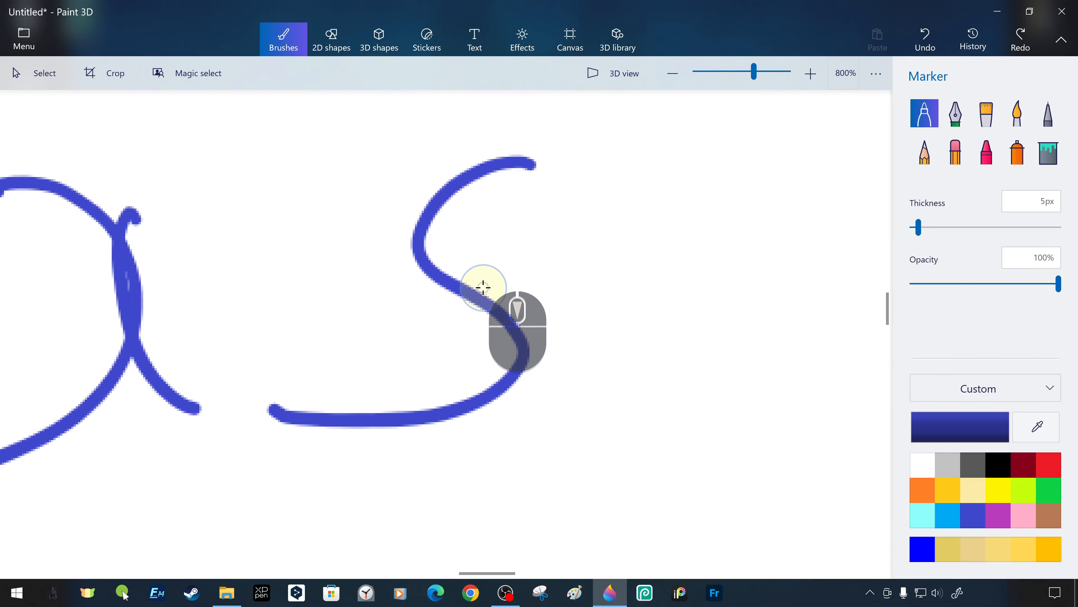
click(875, 73)
click(807, 240)
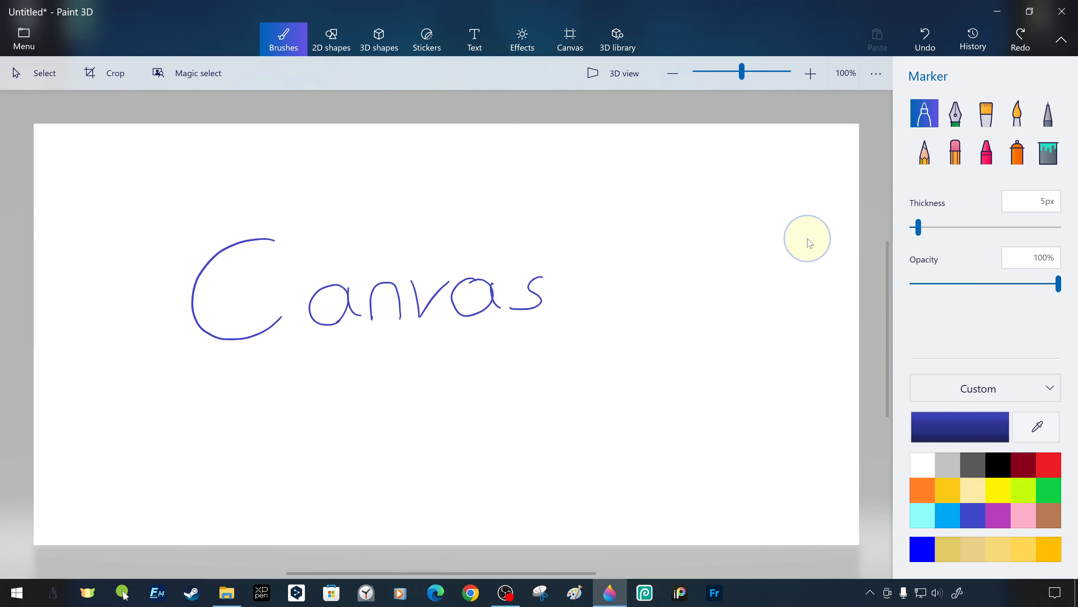
- Zoom in to 3200%, zoom out to 33%, and restore the default view
scroll(329, 295, up, 2)
scroll(329, 295, up, 6)
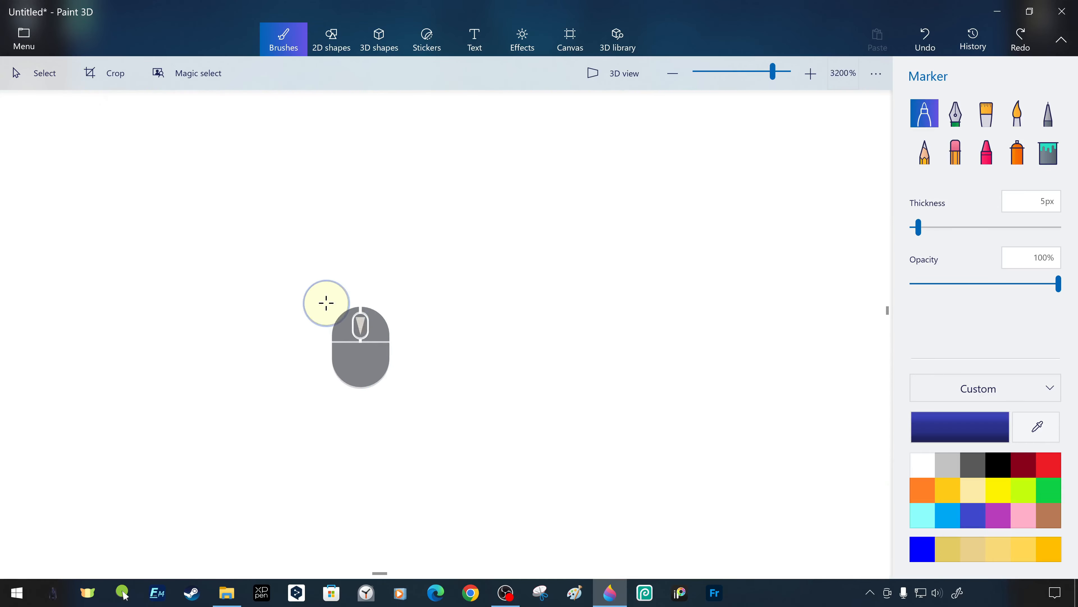
scroll(326, 302, down, 6)
scroll(326, 302, down, 5)
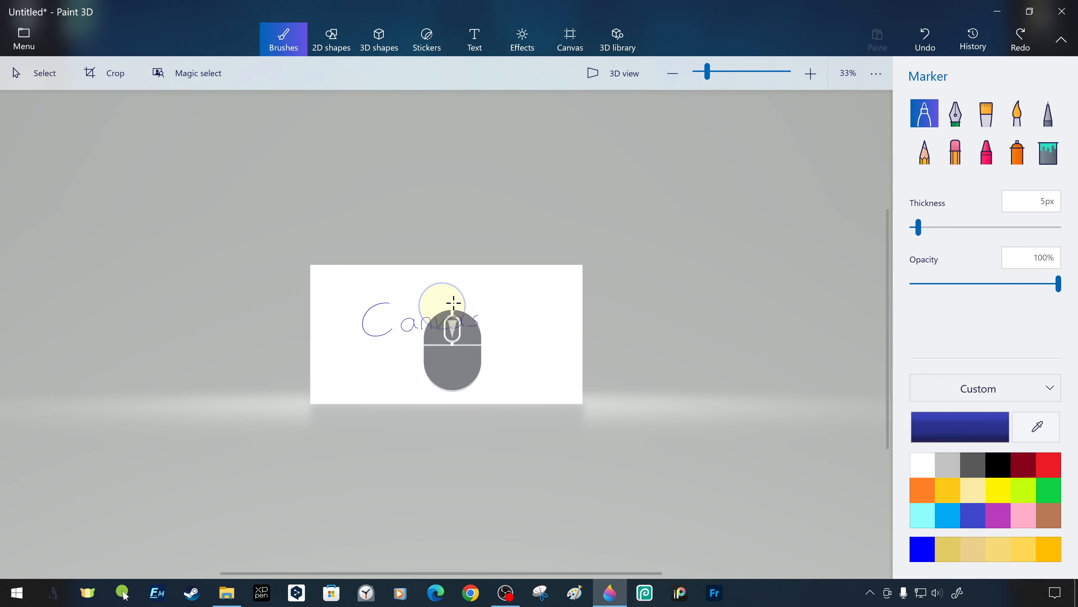
click(876, 73)
click(805, 238)
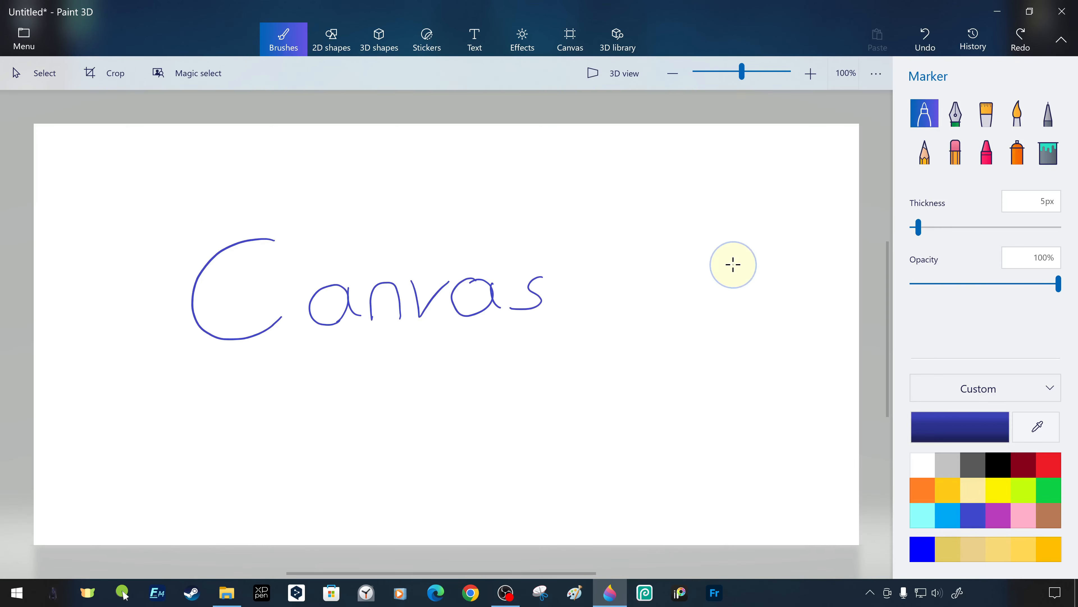
- Show the interaction controls and read the mouse hints for panning and zooming
click(879, 76)
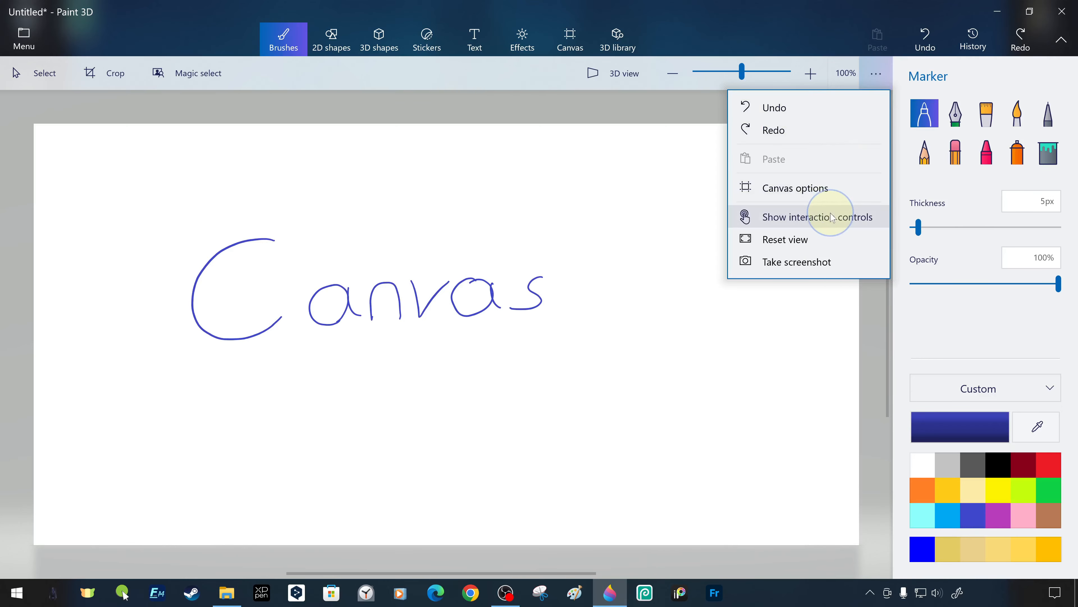
click(799, 217)
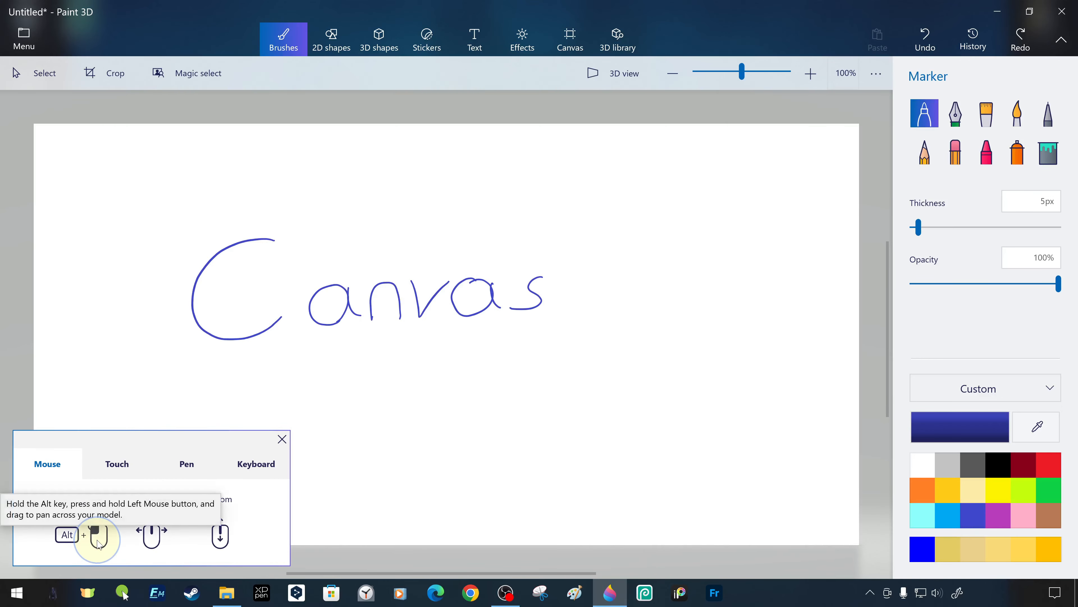
mouse_move(98, 544)
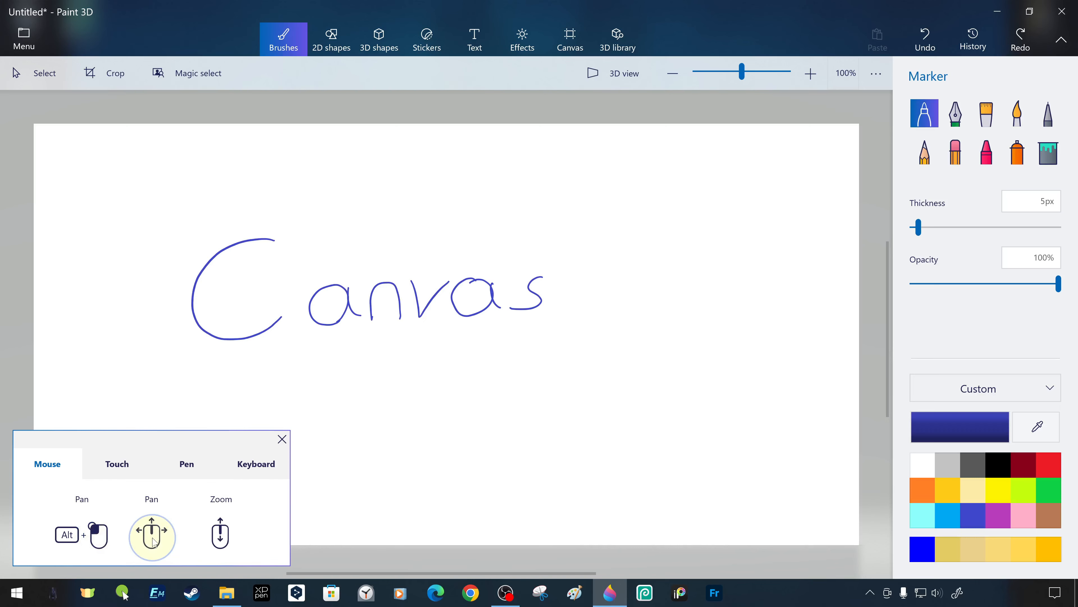
mouse_move(153, 540)
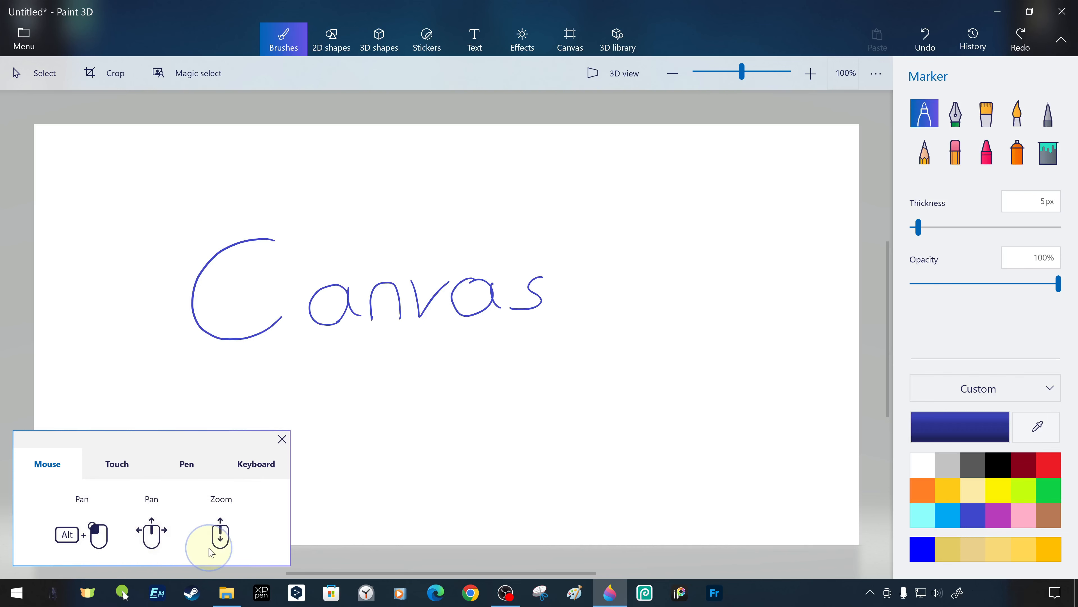
mouse_move(221, 550)
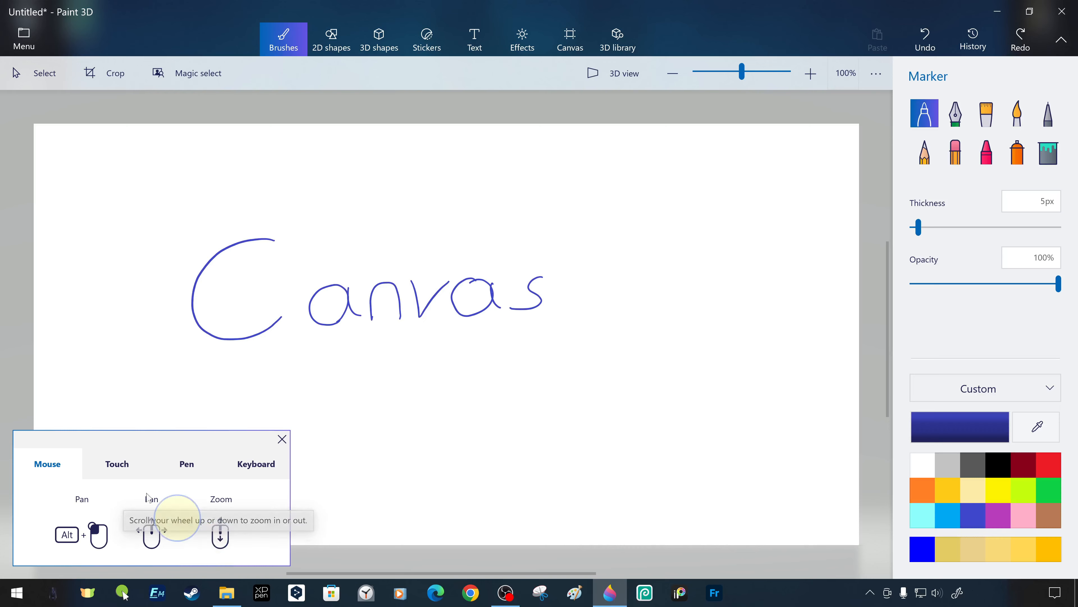
- Read the touch, keyboard and pen interaction hints, and leave the keyboard hints displayed
click(117, 463)
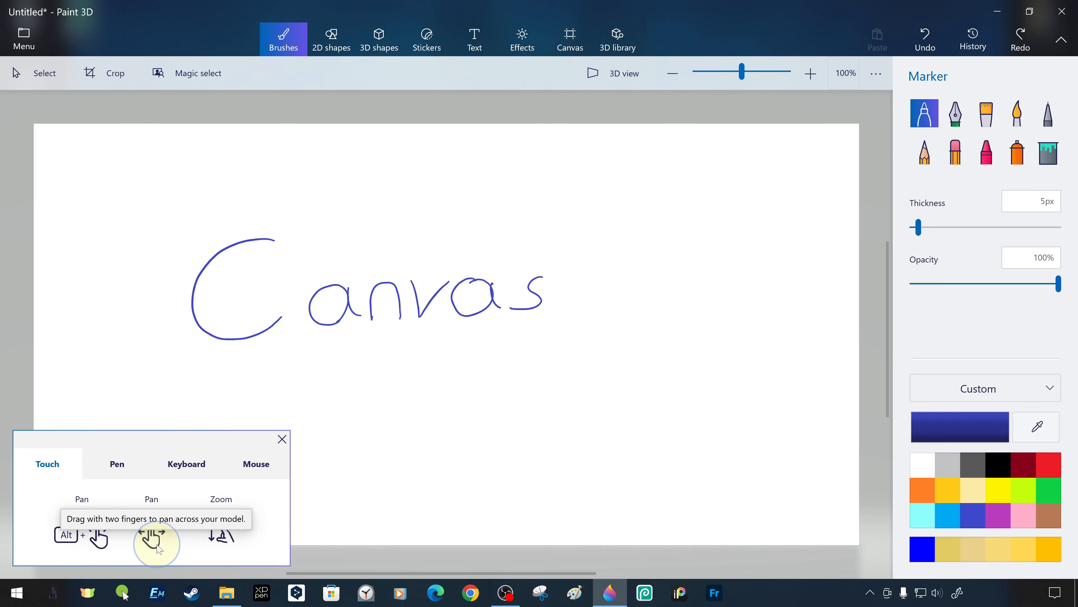
mouse_move(229, 541)
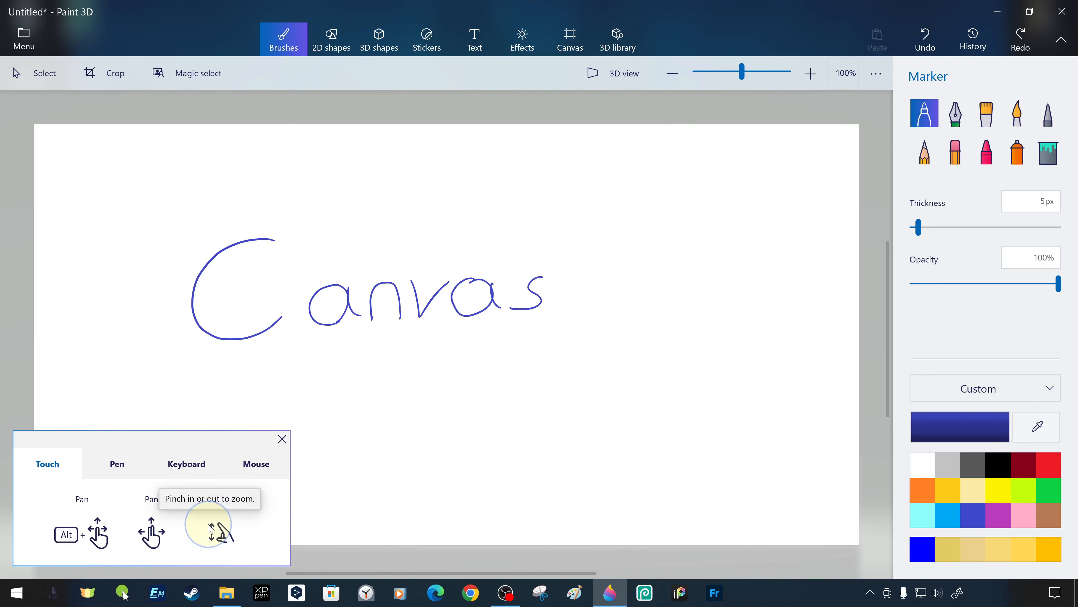
click(176, 467)
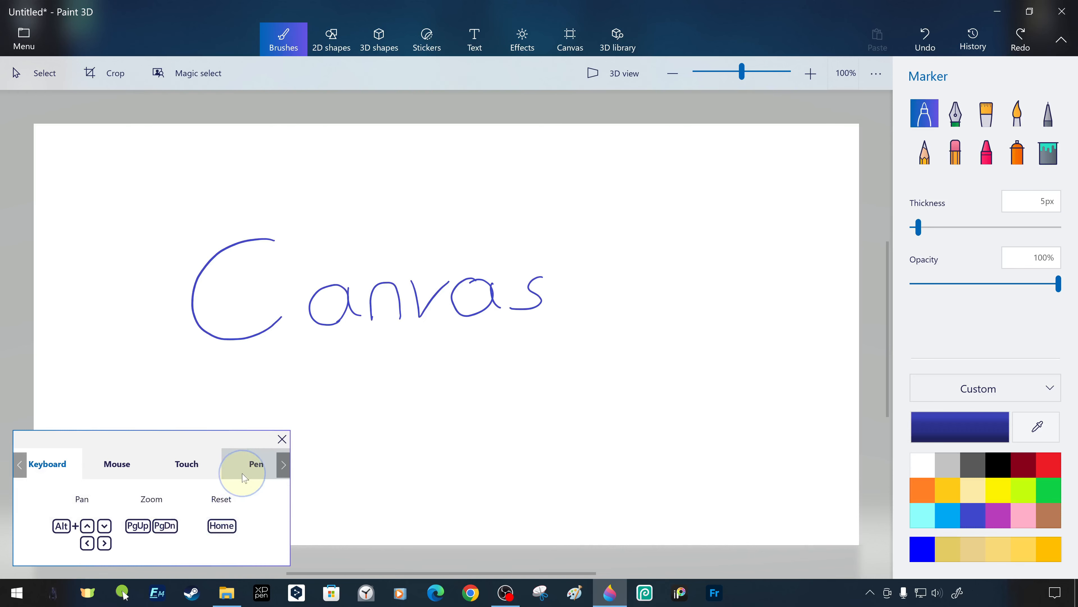
click(251, 463)
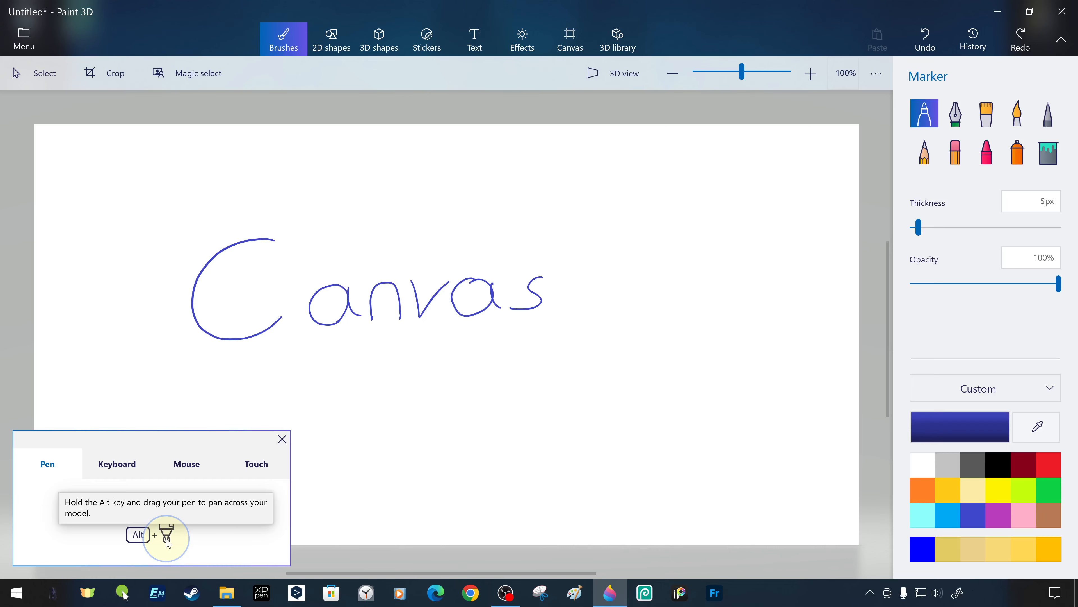
click(282, 464)
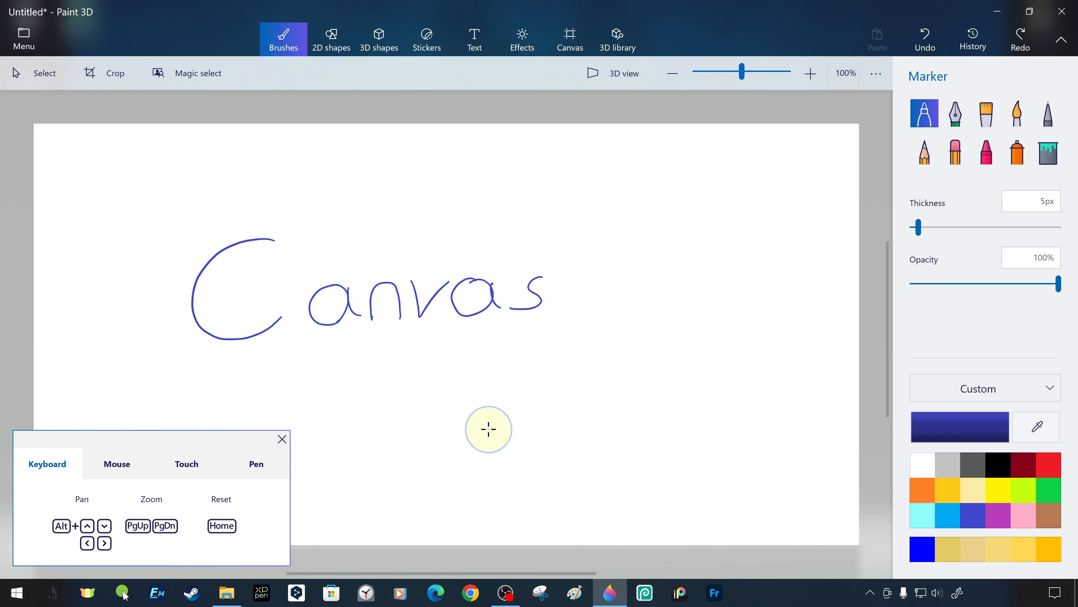
- Zoom in to 3200% on the blank area below the word Canvas
key(Page_Up)
key(Page_Up)
key(Page_Up)
key(Page_Up)
key(Page_Up)
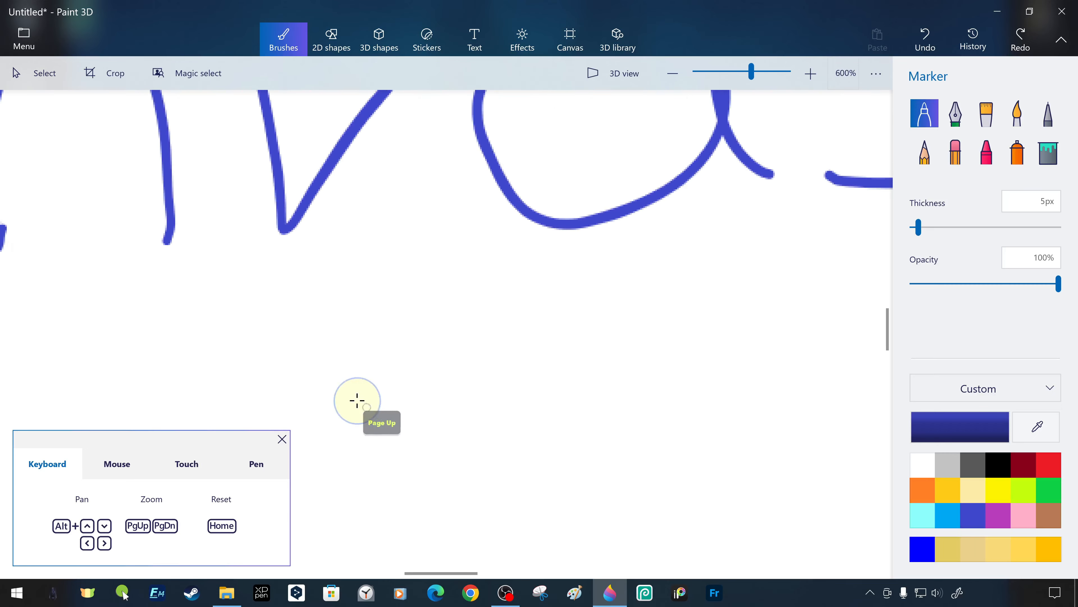
key(Page_Up)
key(Page_Up)
key(Page_Up)
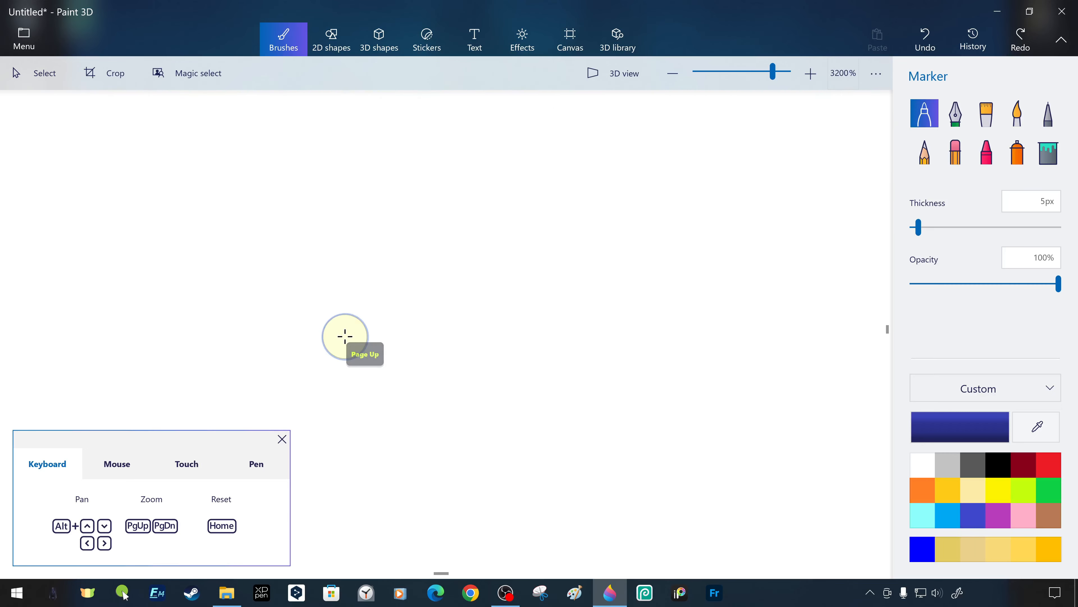
- Zoom back out until the whole word Canvas fits in the view
key(Page_Down)
key(Page_Down)
key(Page_Down)
key(Page_Down)
key(Page_Down)
key(Page_Down)
key(Page_Down)
key(Page_Down)
key(Page_Down)
key(Page_Down)
key(Page_Down)
key(Page_Down)
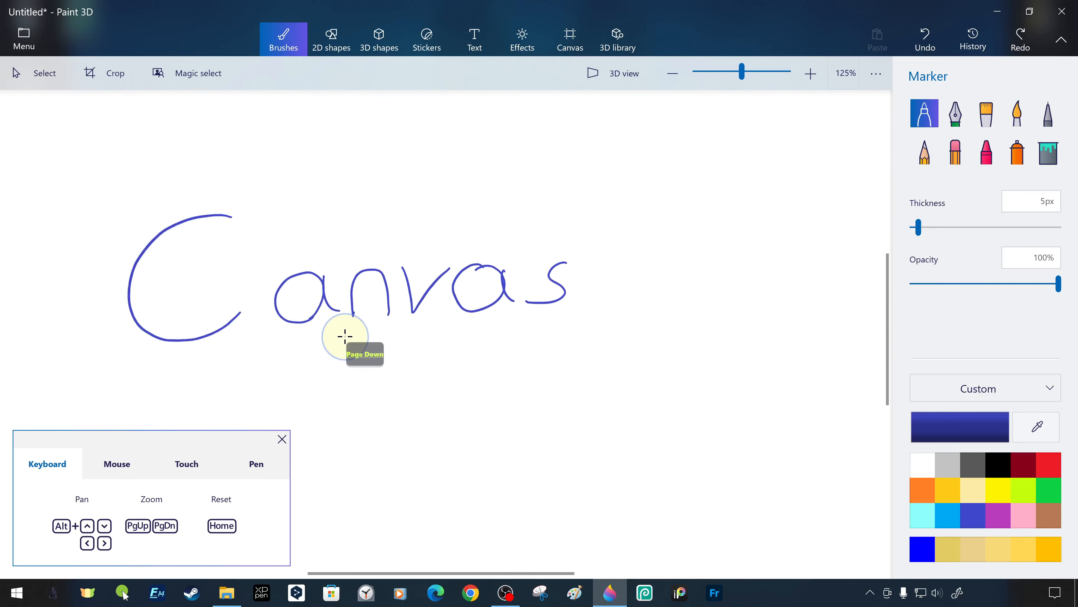
- Zoom in to 400% on the word Canvas, and restore the default view
key(Page_Up)
key(Page_Up)
key(Page_Up)
key(Page_Up)
key(Page_Up)
key(Page_Up)
key(Page_Up)
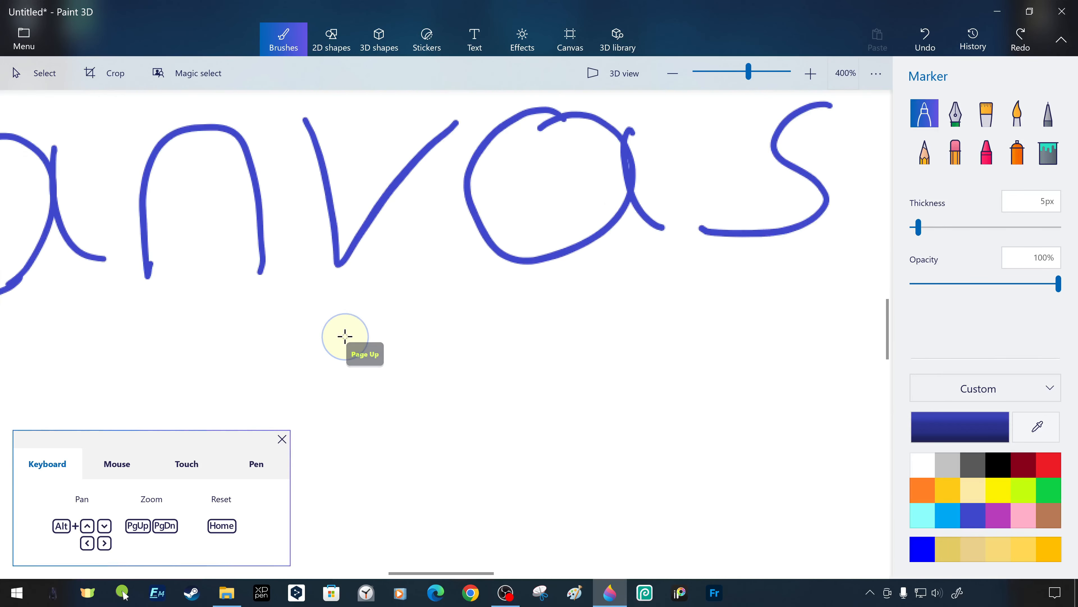
key(Home)
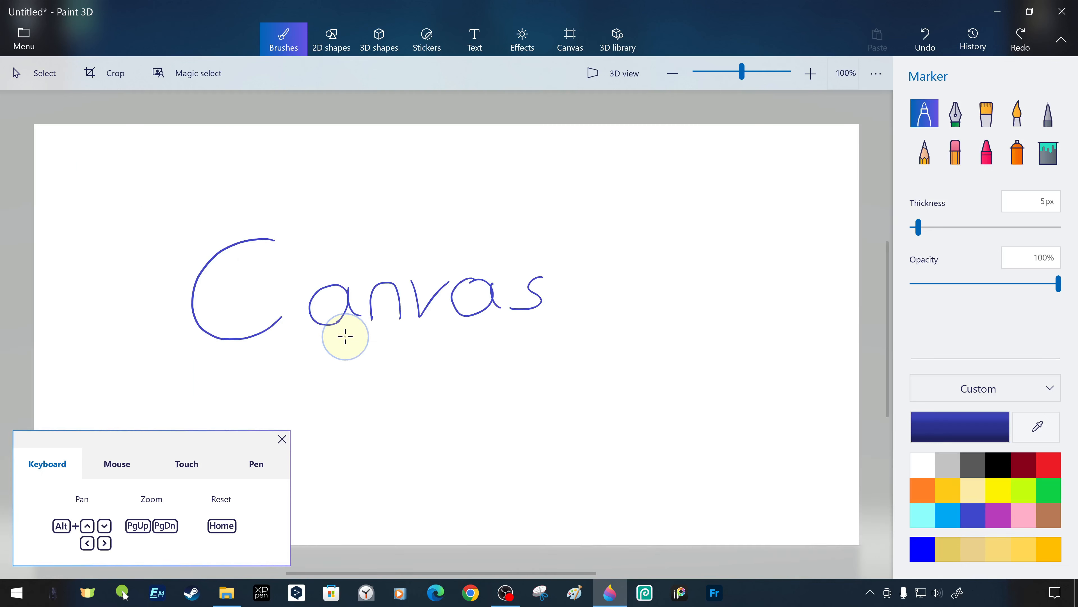
- Zoom in to 400% and pan the canvas to the letters at the end of the word
key(alt+Right)
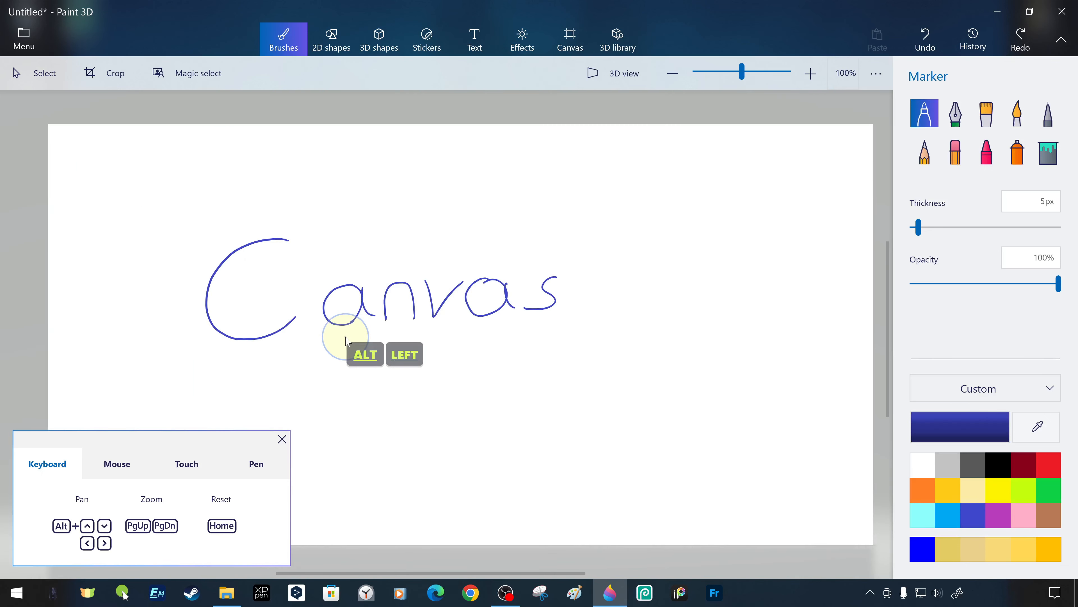
key(Page_Up)
key(Page_Up)
key(Page_Up)
key(Page_Up)
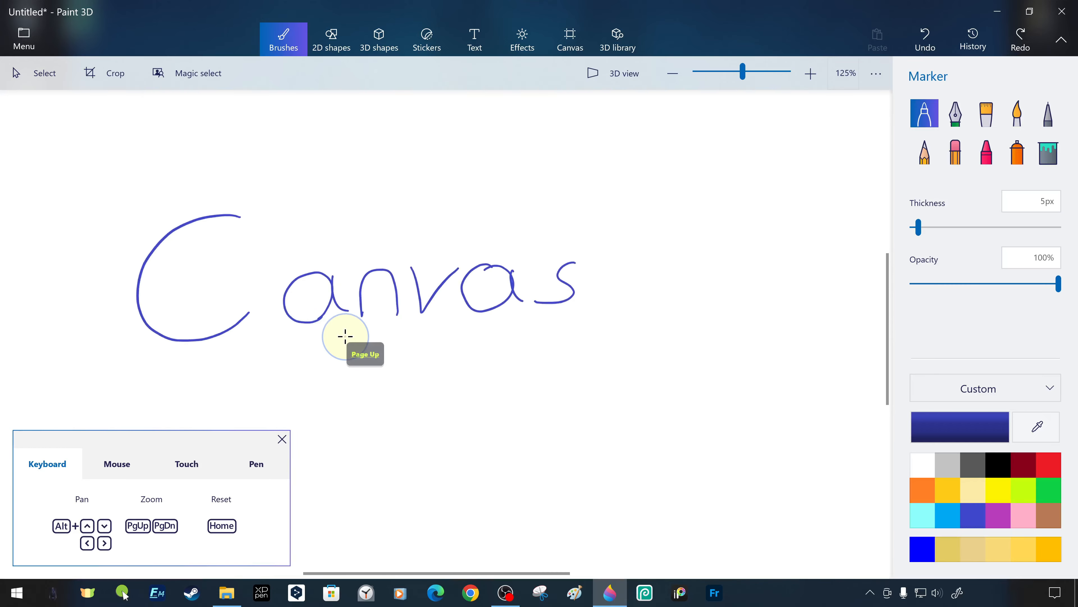
key(alt+Up)
key(alt+Left)
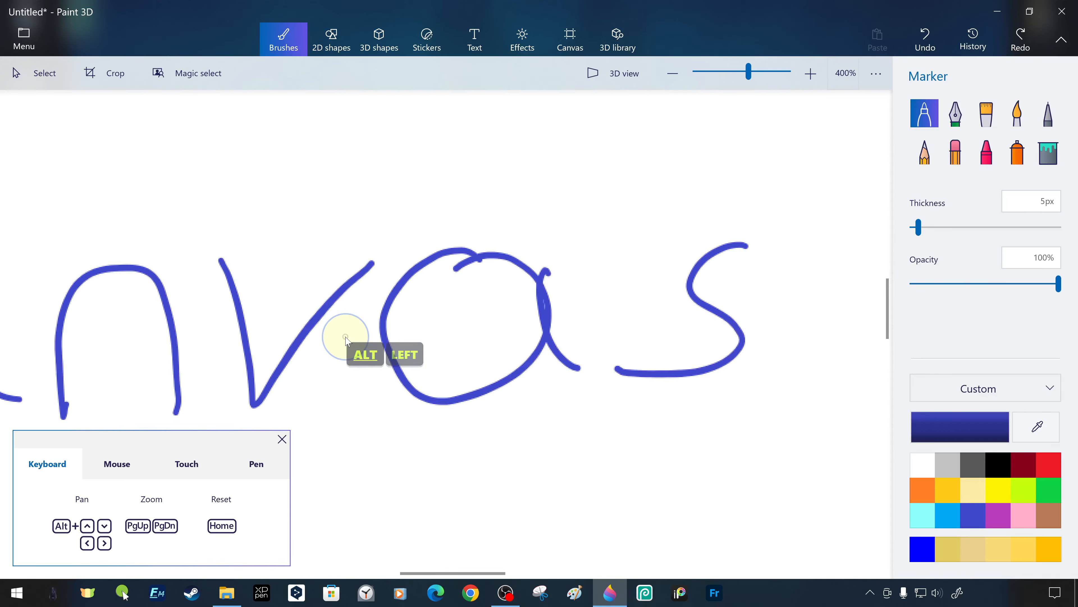
- Pan around the enlarged word back to the first letter a
key(alt+Up)
key(alt+Left)
key(alt+Down)
key(alt+Right)
key(alt+Down)
key(alt+Right)
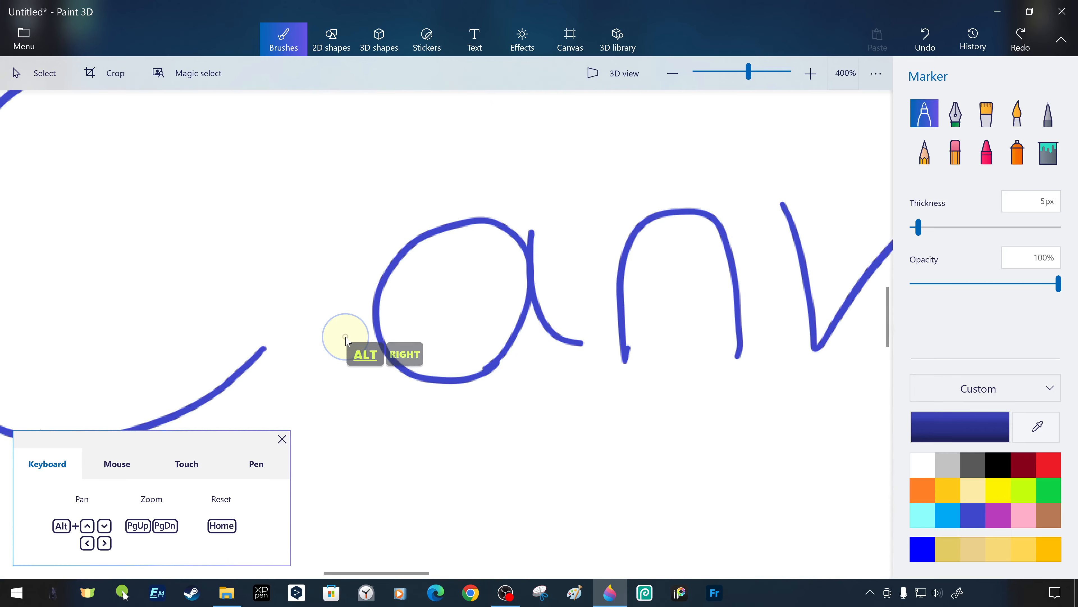
- Zoom in to 800% on the first letter a, and restore the default view
key(Page_Up)
key(Page_Up)
key(Page_Down)
key(alt+Up)
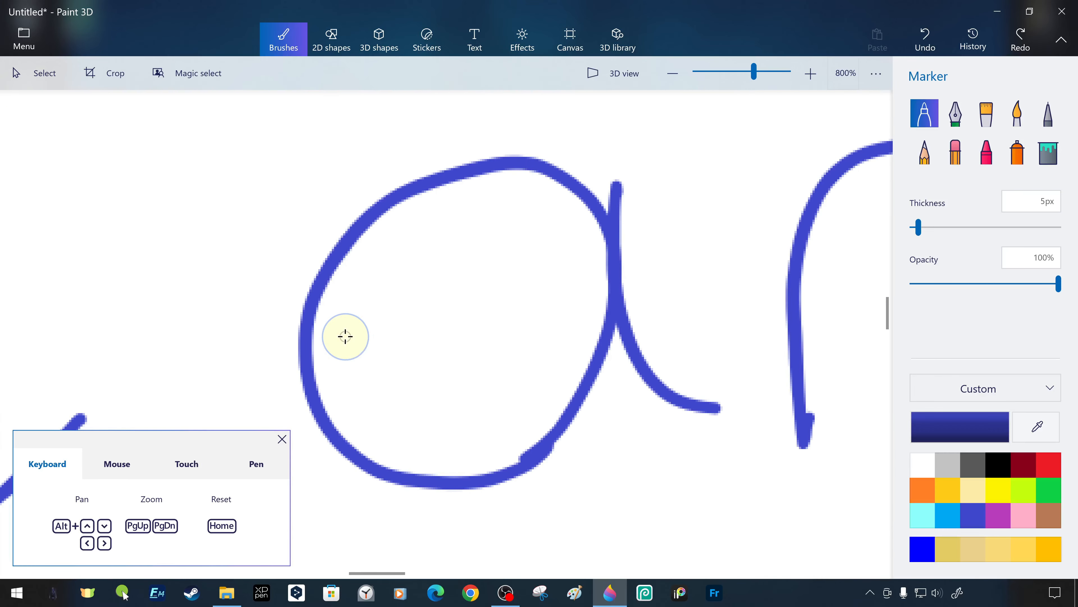
key(Home)
- Display the pen interaction hint, try panning the canvas with it, and close the interaction controls
click(257, 464)
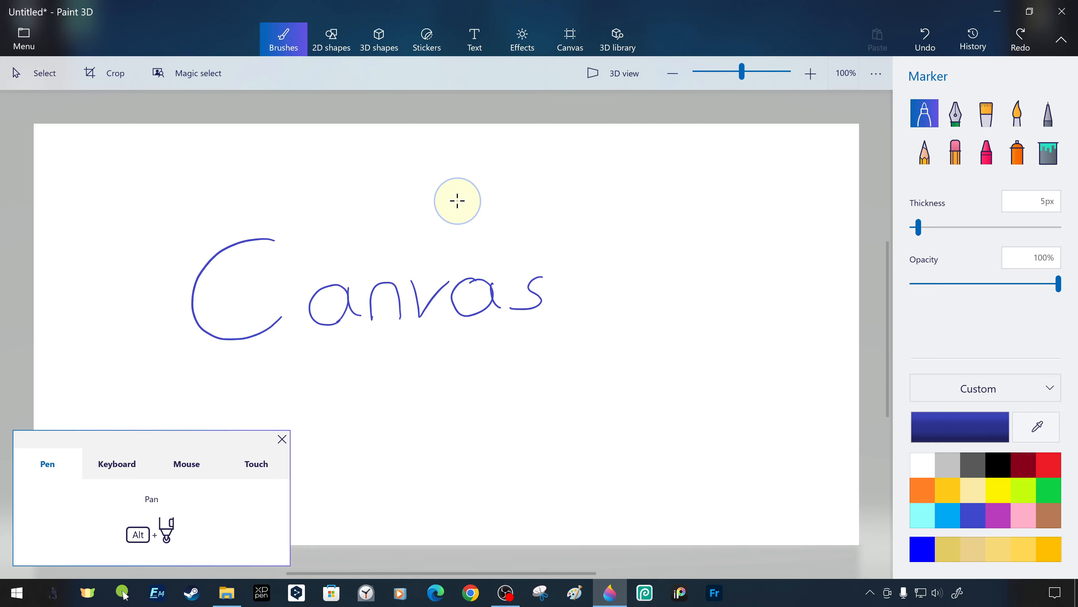
key(alt)
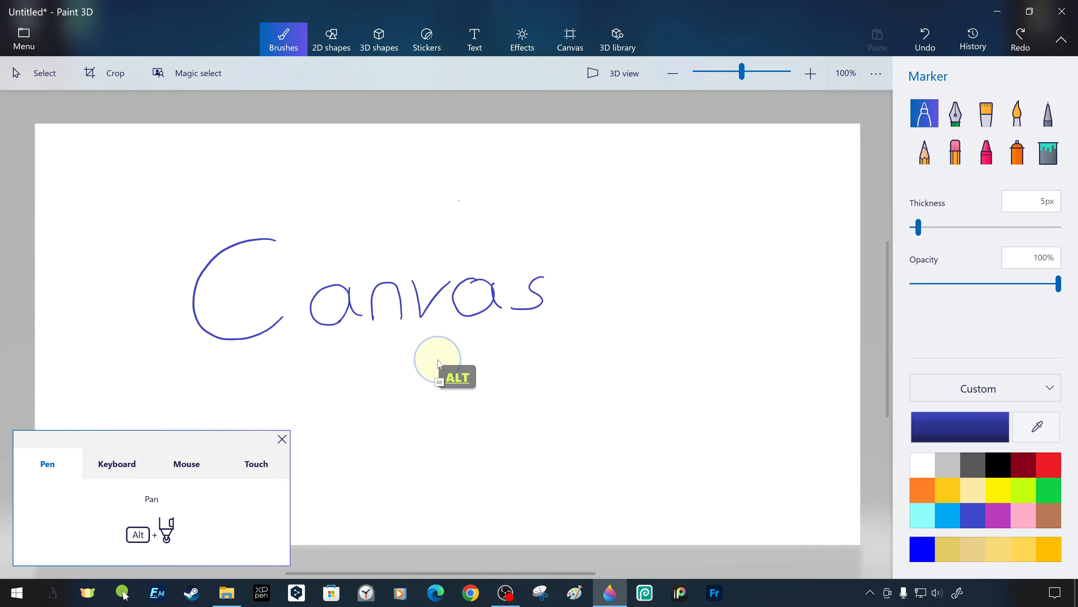
mouse_move(437, 381)
mouse_down()
mouse_move(462, 382)
mouse_move(446, 420)
mouse_move(368, 355)
mouse_move(520, 238)
mouse_move(657, 250)
mouse_move(650, 362)
mouse_move(552, 424)
mouse_move(421, 431)
mouse_move(385, 328)
mouse_move(346, 367)
mouse_move(387, 374)
mouse_move(426, 360)
mouse_move(419, 390)
mouse_move(486, 281)
mouse_move(219, 216)
mouse_move(240, 297)
mouse_move(185, 285)
mouse_up()
scroll(331, 201, down, 1)
scroll(331, 199, up, 1)
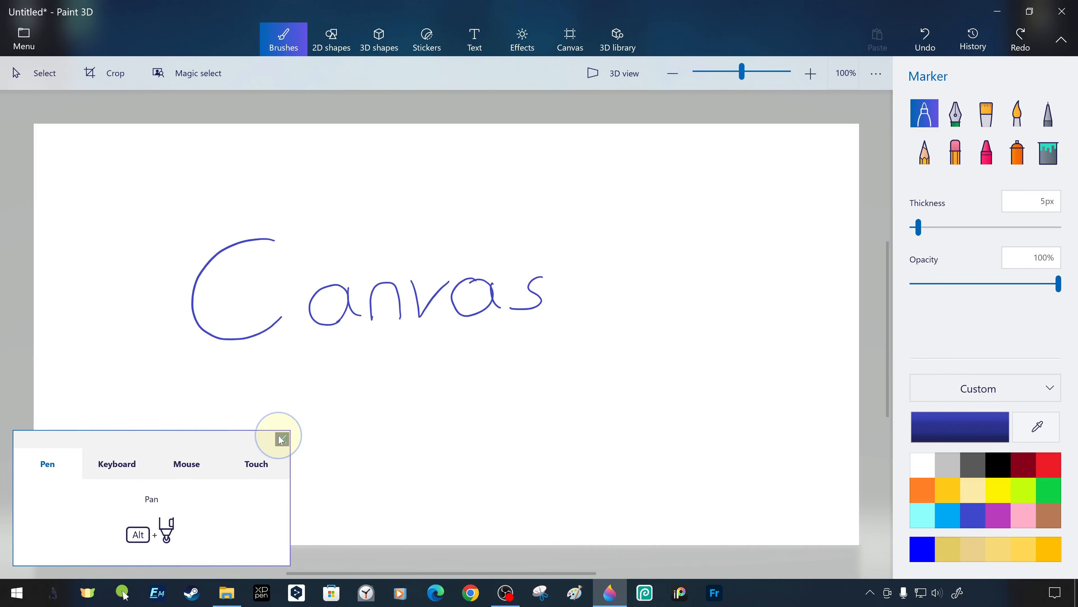
click(247, 461)
click(282, 440)
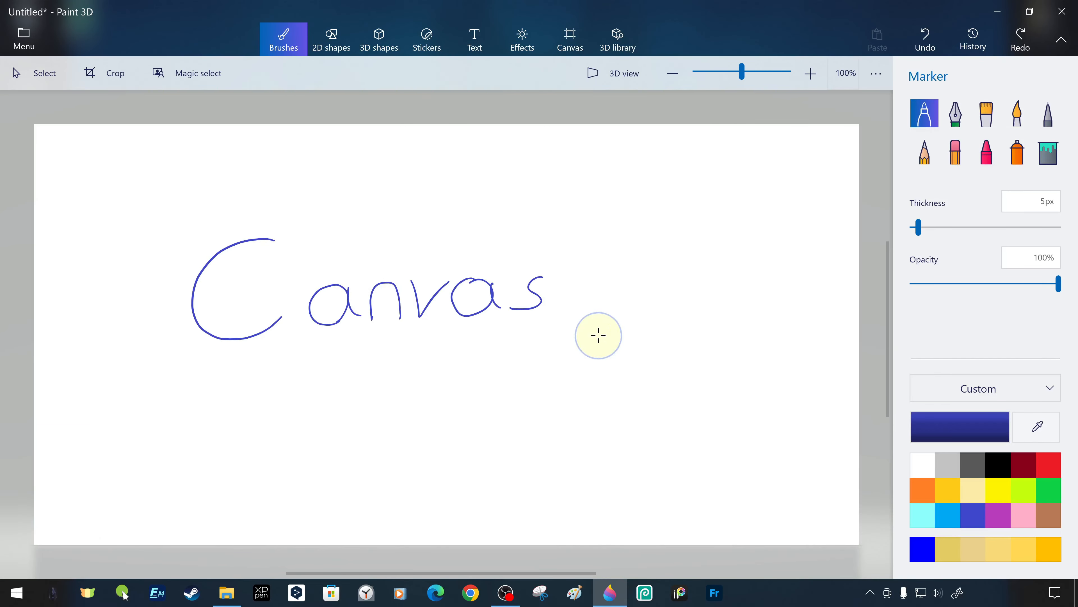
- Open the canvas options, and return to the Marker brush settings
click(877, 77)
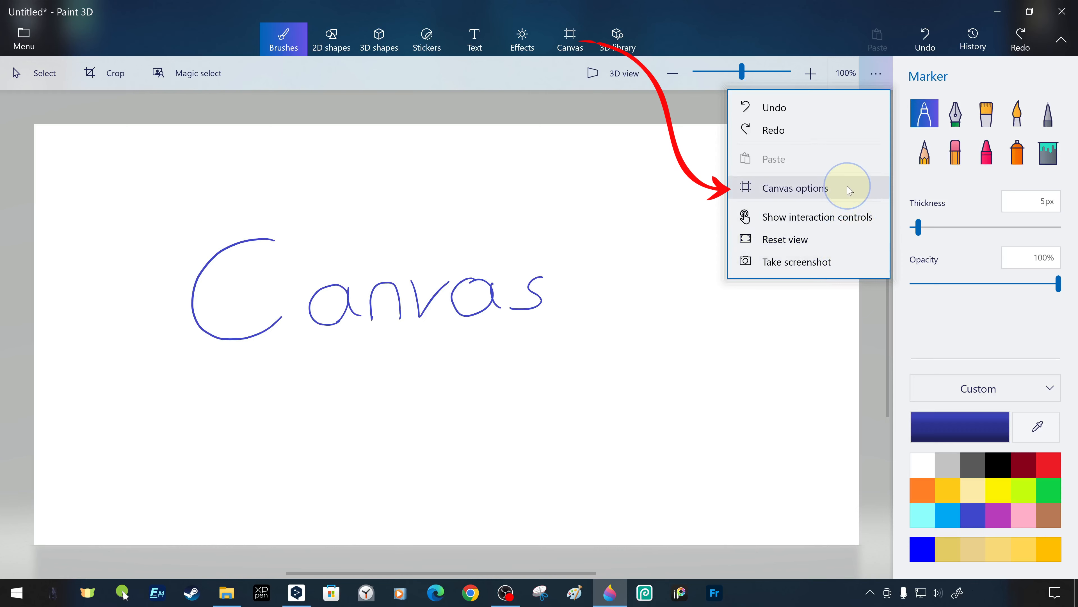
click(747, 193)
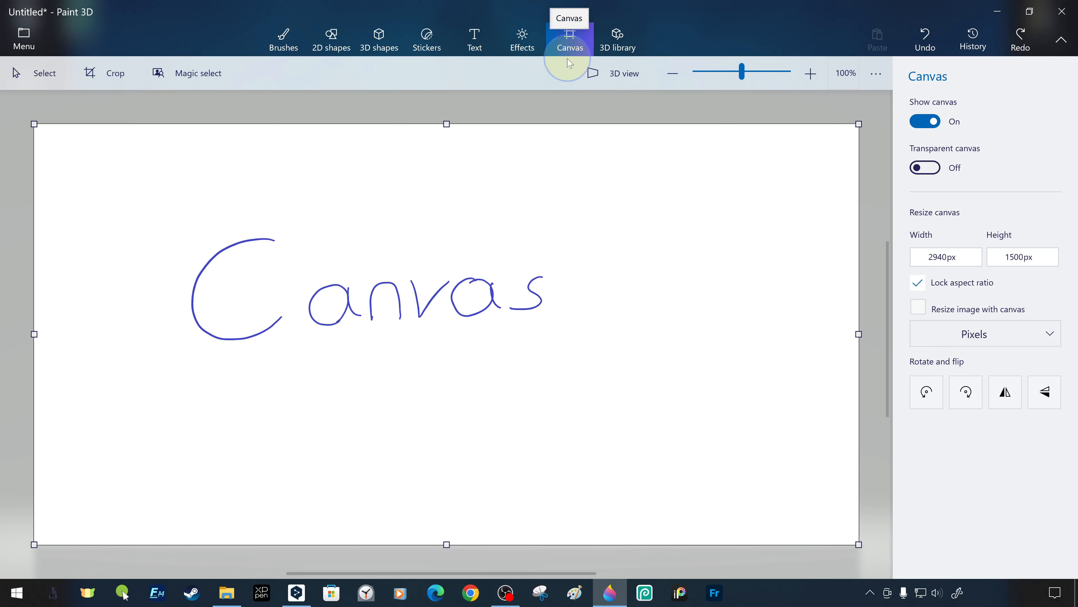
click(278, 36)
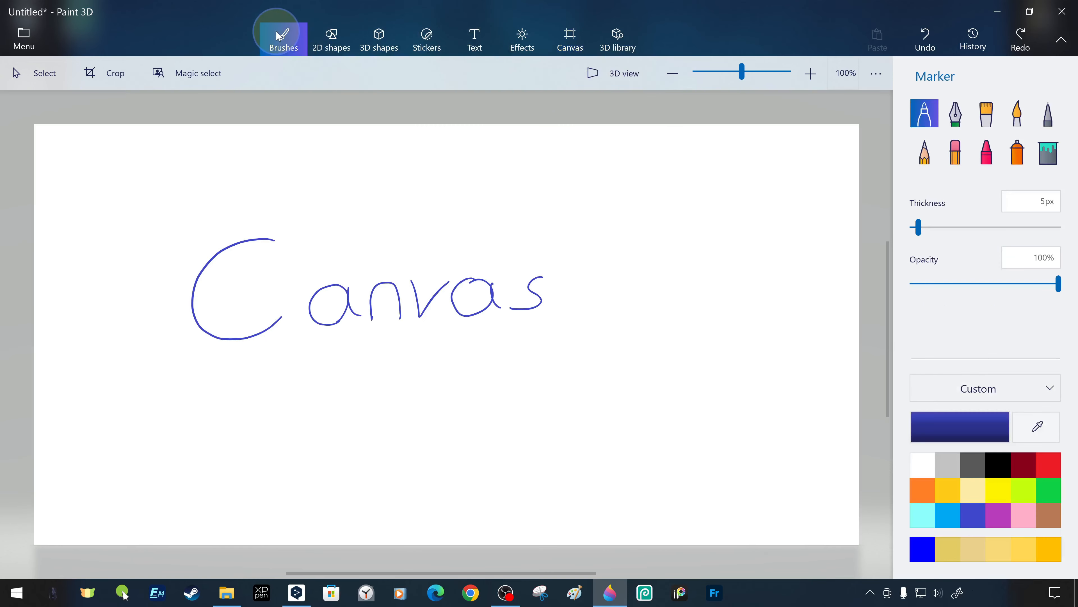
- Open the canvas settings, and turn Show canvas off and back on
click(568, 42)
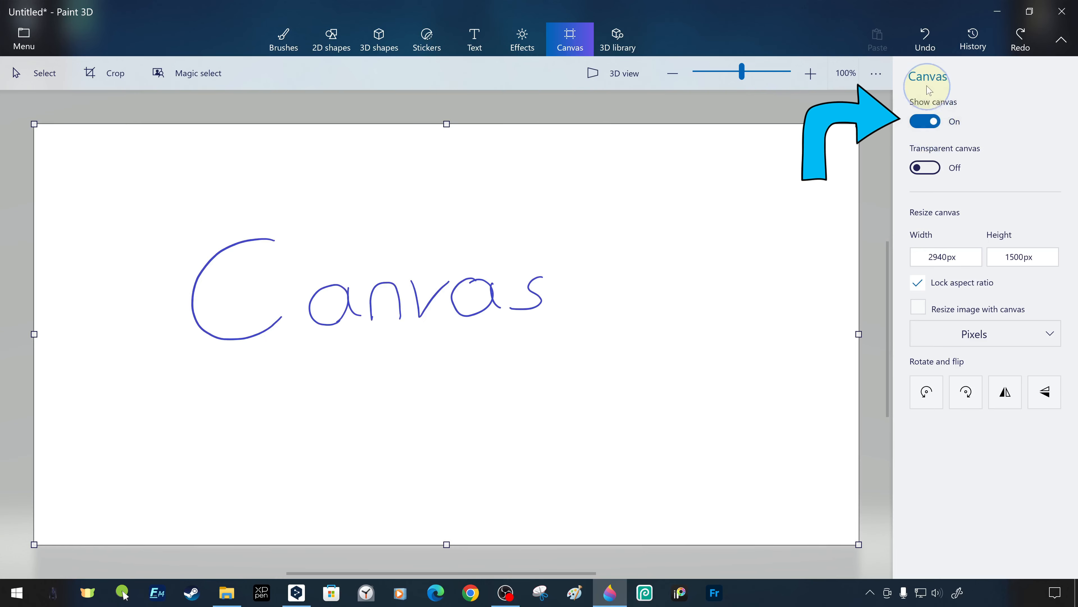
click(926, 122)
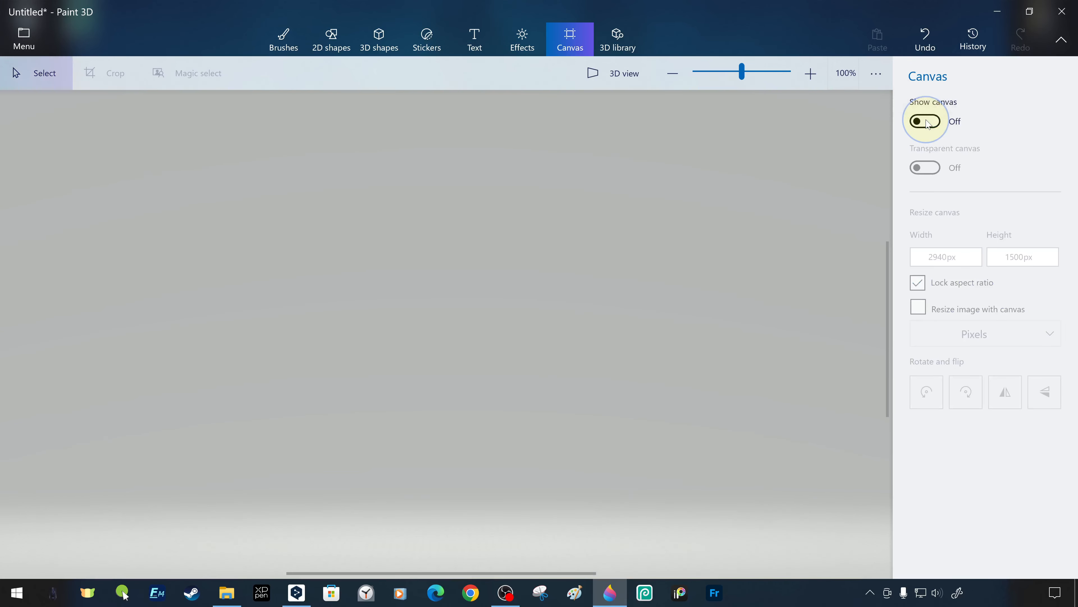
click(925, 122)
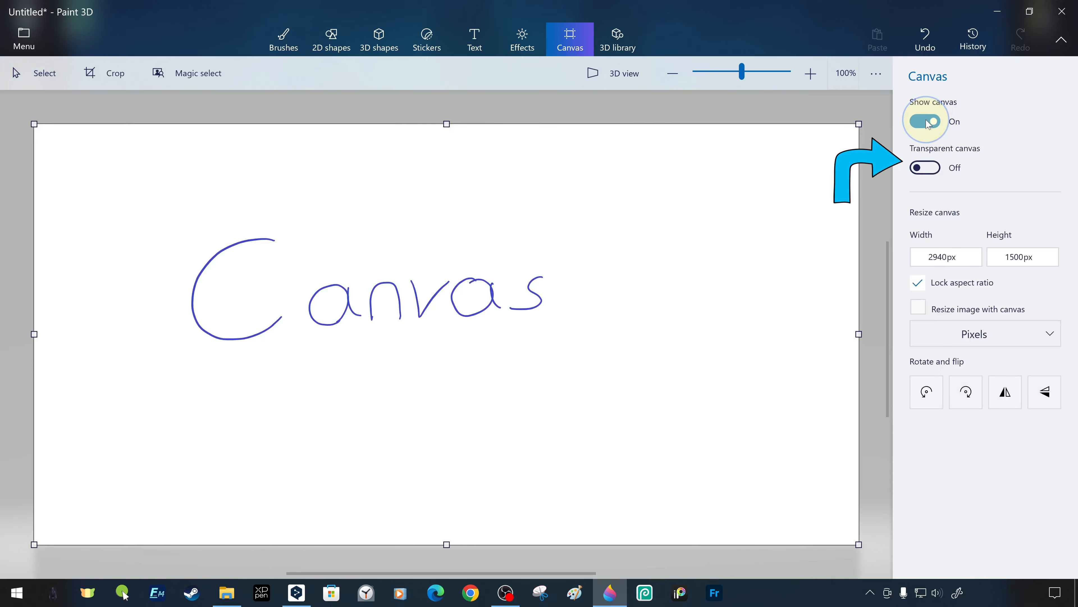
- Turn Transparent canvas on and back off, and open and close the list of resize units
click(925, 168)
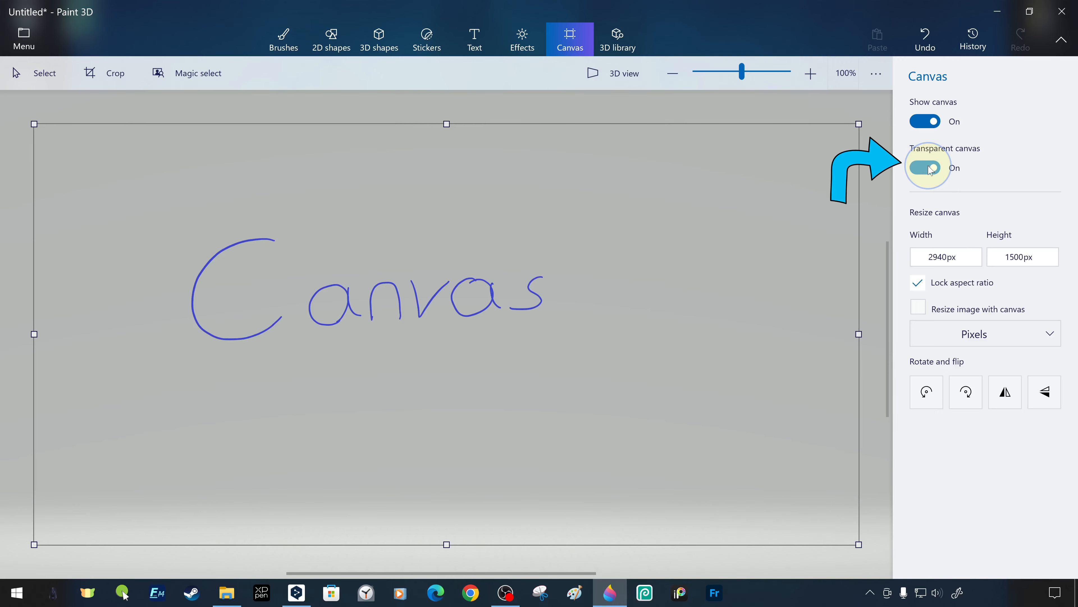
click(927, 168)
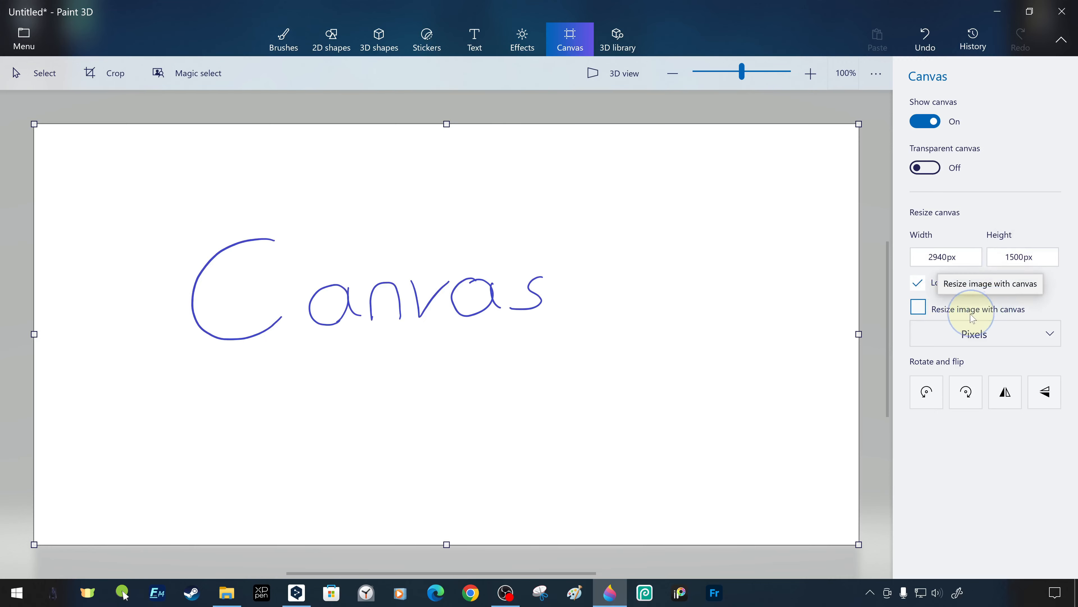
click(1053, 331)
click(1052, 335)
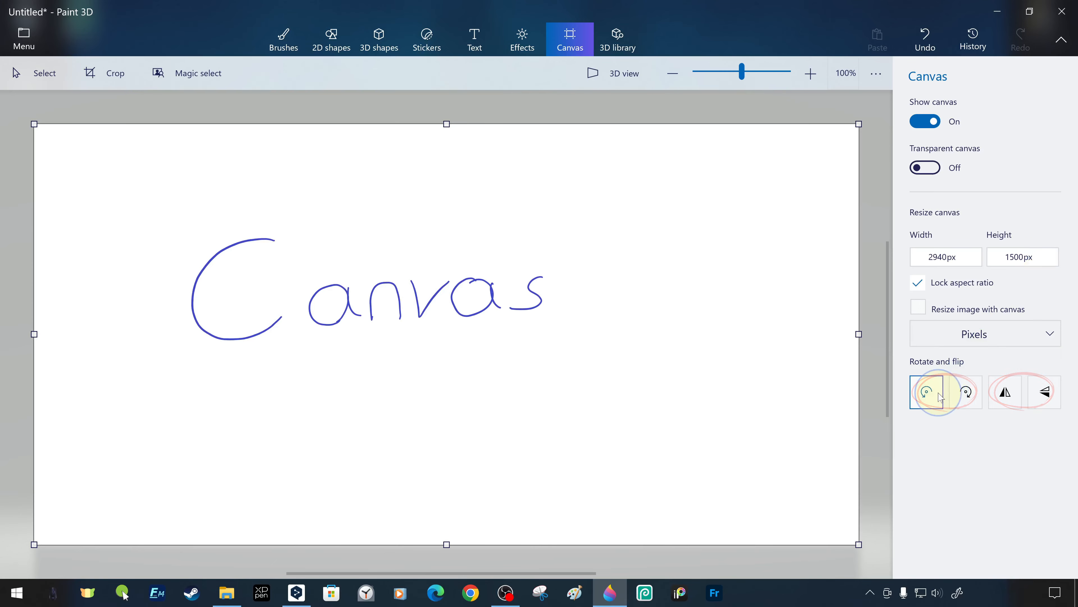
- Flip the canvas horizontally and back, and flip it vertically and back
click(1007, 393)
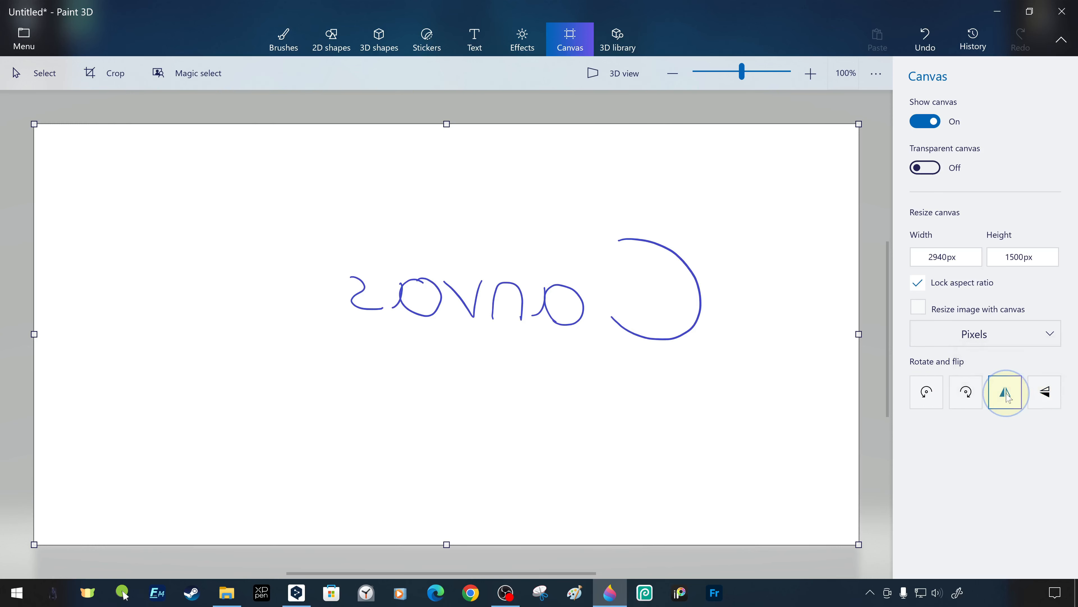
click(1006, 392)
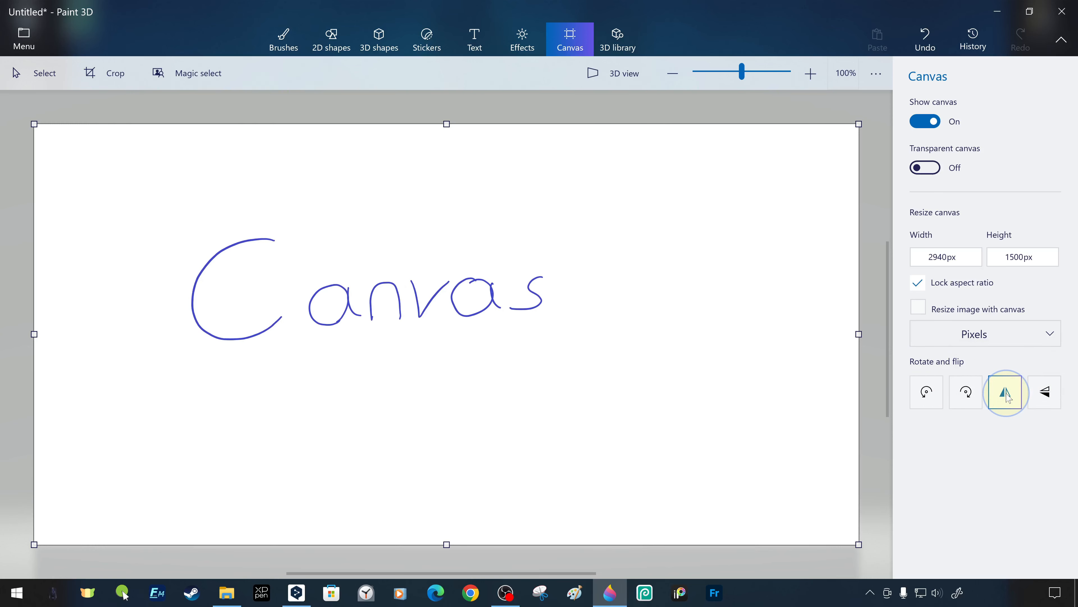
click(1040, 393)
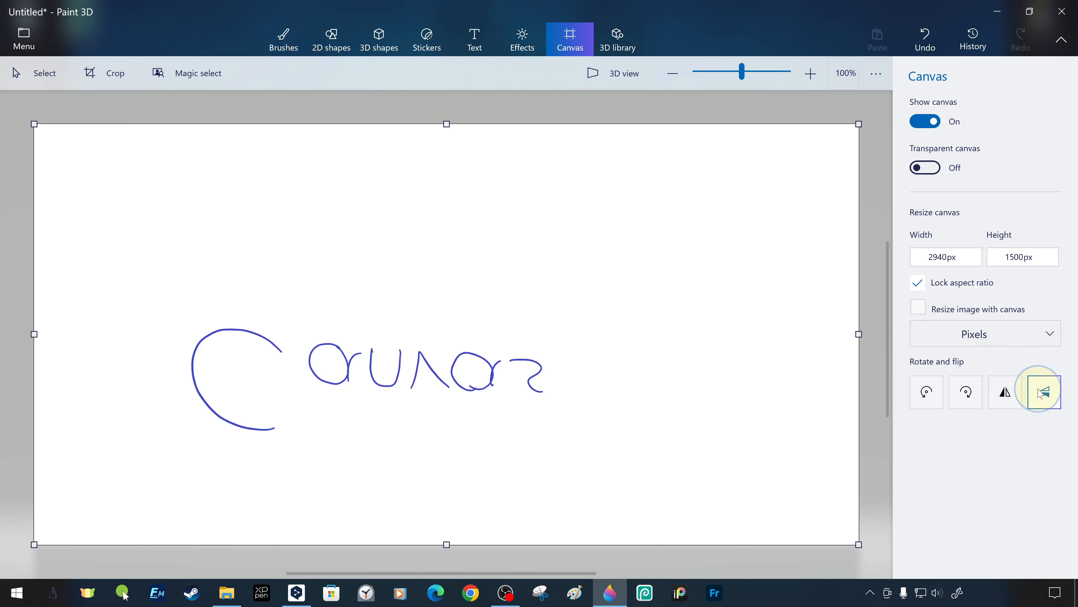
click(1040, 394)
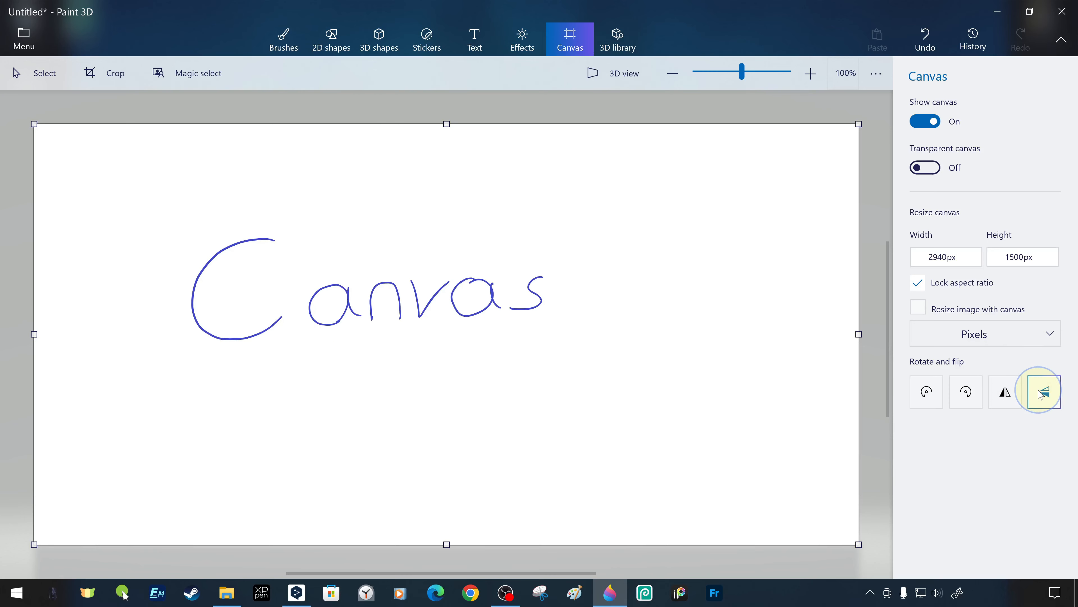
- Rotate the canvas clockwise three times, and rotate it counterclockwise three times to its original orientation
click(969, 396)
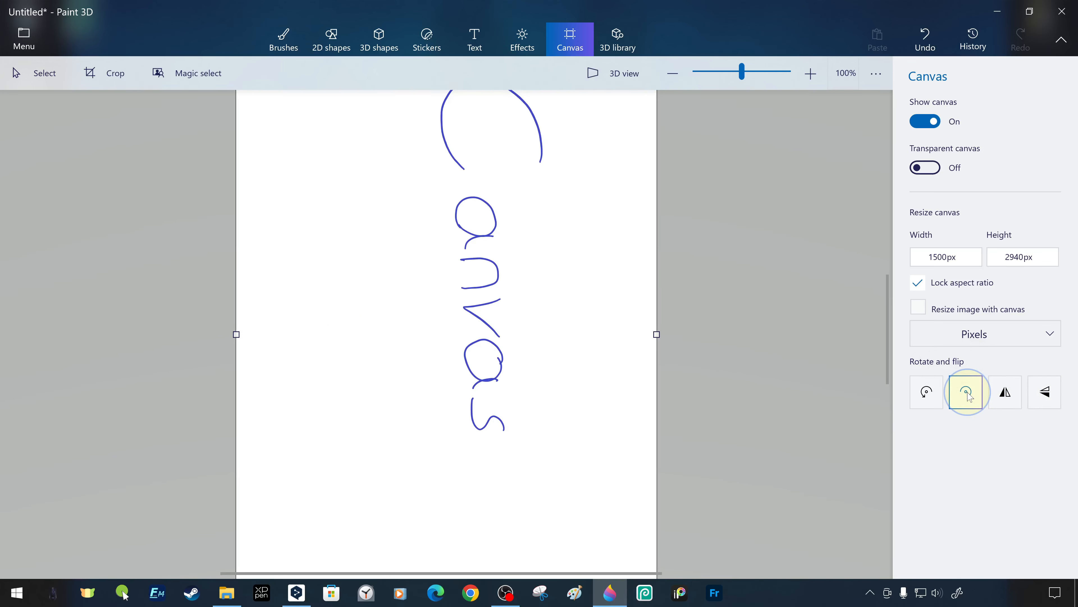
click(970, 397)
click(970, 397)
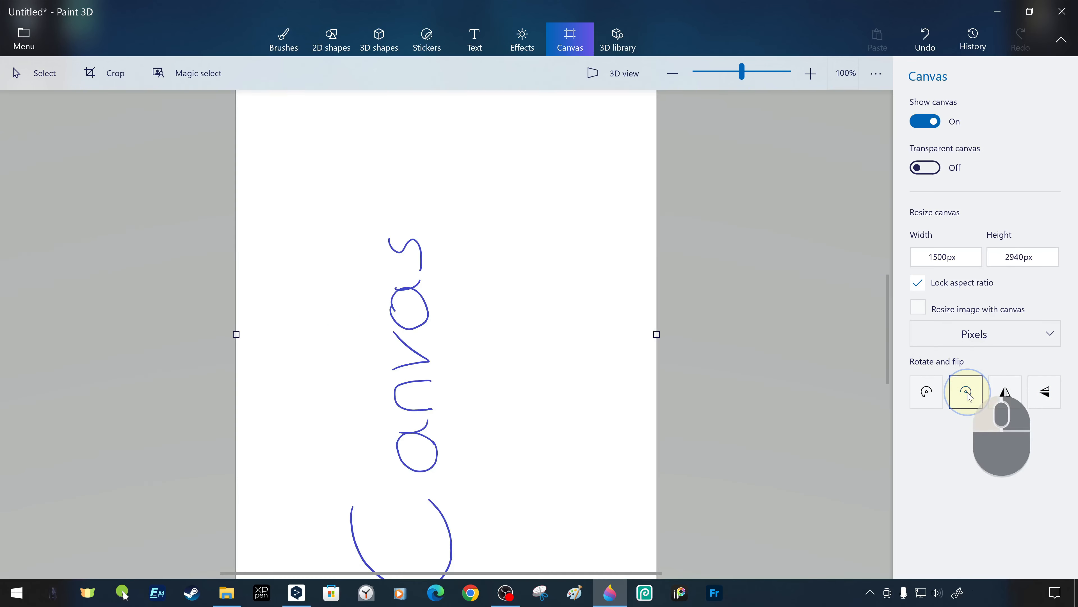
click(927, 394)
click(927, 393)
click(927, 394)
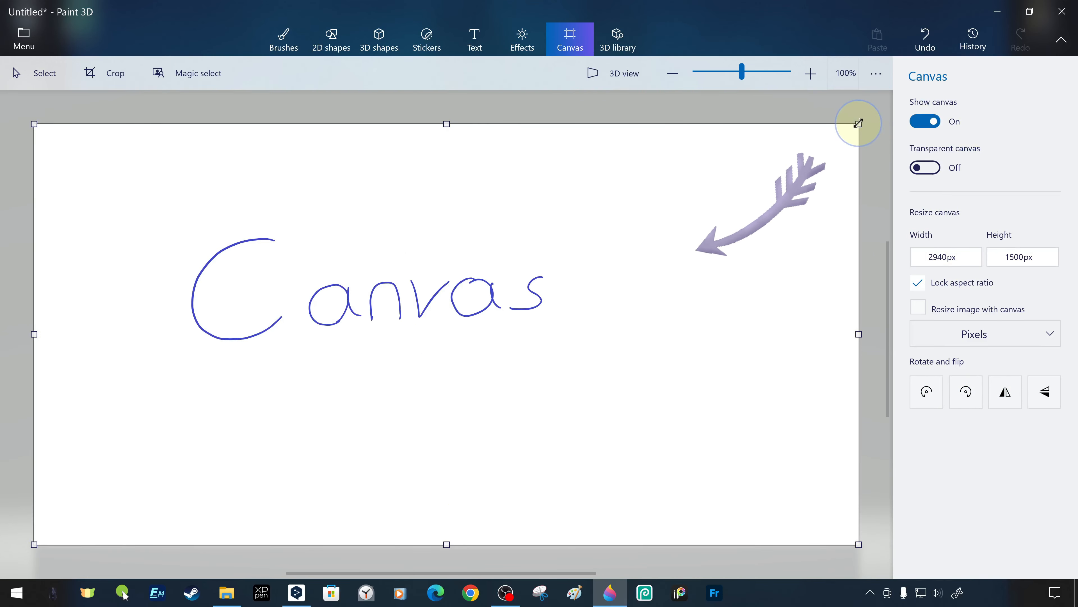
- Shrink the canvas freehand from its corner and edge handles to about 1915 × 733 px
mouse_move(856, 123)
mouse_down()
mouse_move(801, 157)
mouse_move(807, 178)
mouse_move(775, 214)
mouse_move(819, 199)
mouse_move(804, 215)
mouse_up()
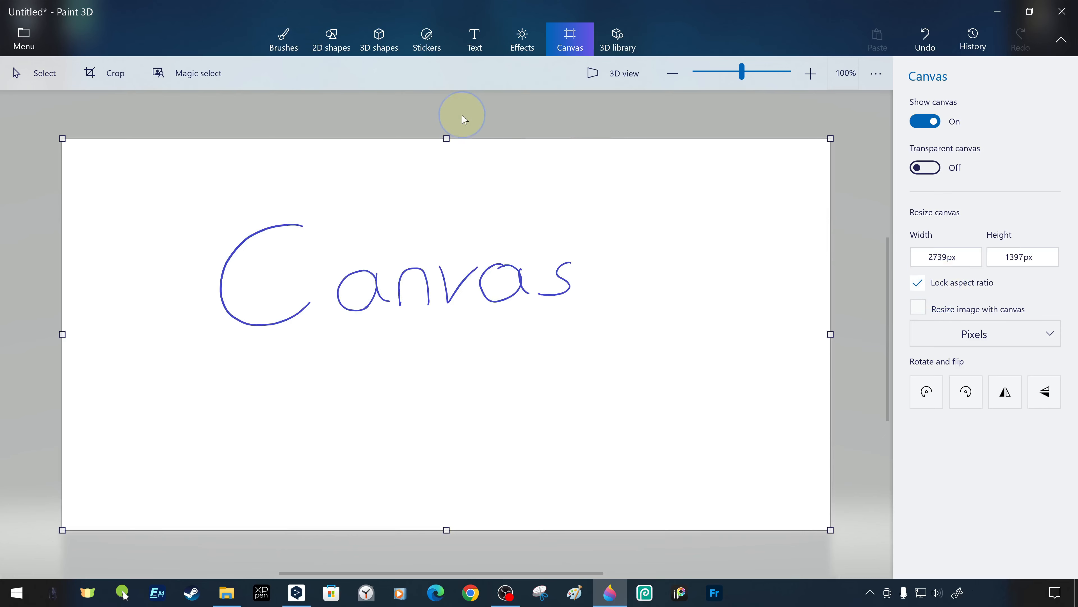
drag(451, 138, 475, 183)
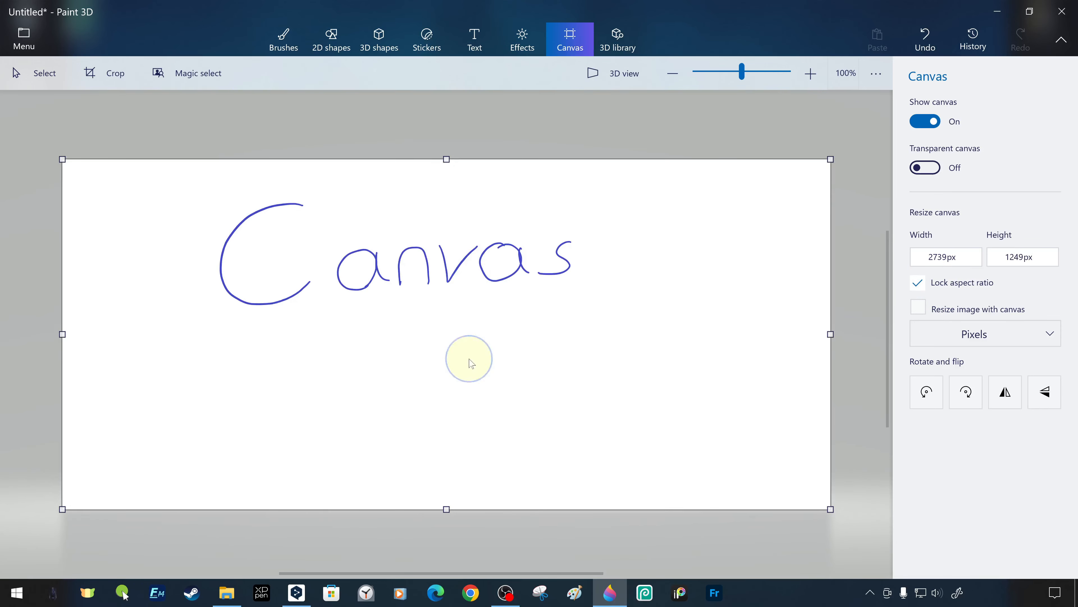
drag(446, 506, 433, 363)
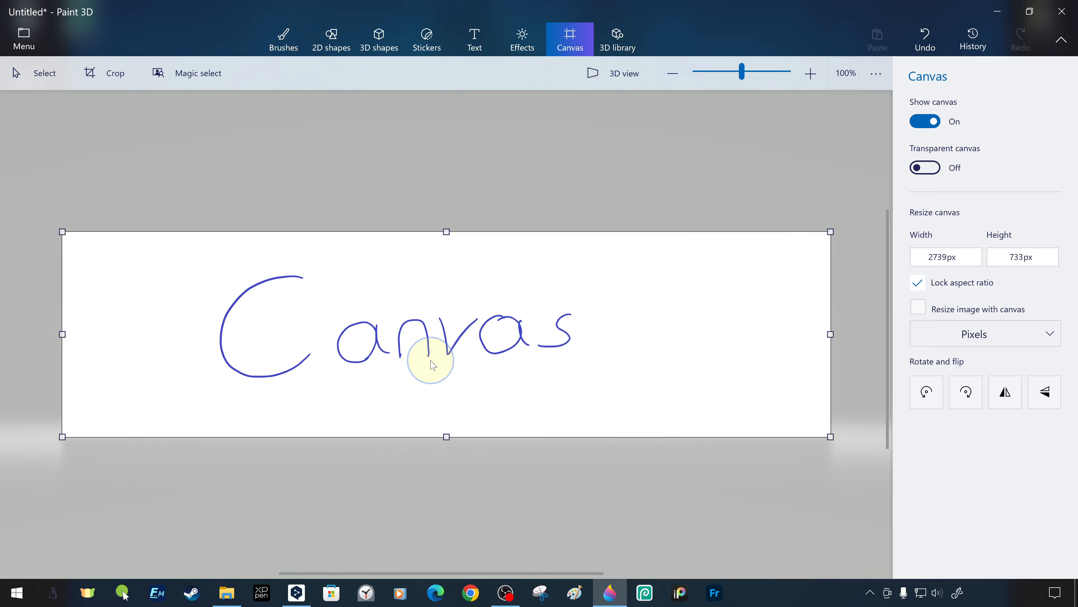
drag(831, 333, 670, 335)
drag(145, 336, 215, 336)
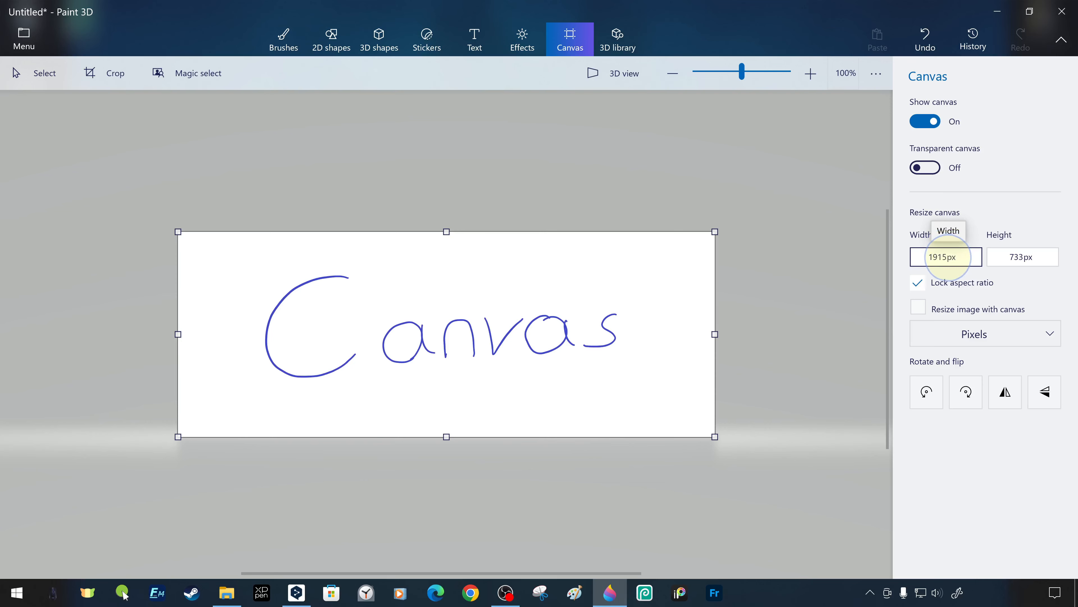
- Set the canvas width to 1920 px and the height to 1080 px with the aspect ratio locked
mouse_move(947, 257)
mouse_down()
mouse_move(923, 257)
mouse_move(949, 259)
mouse_up()
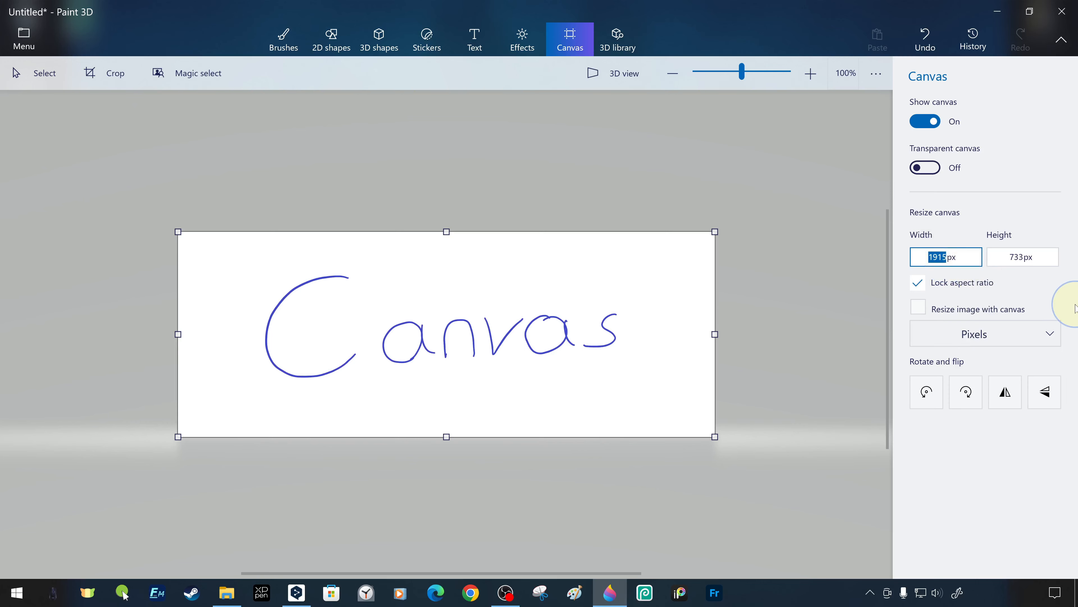
text(1)
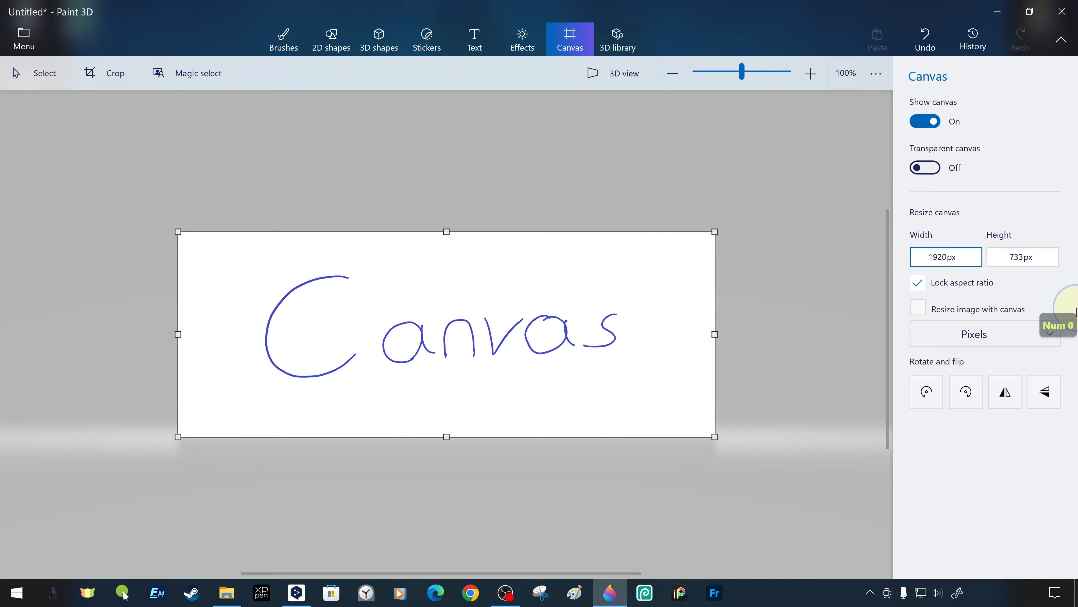
text(920)
click(1017, 257)
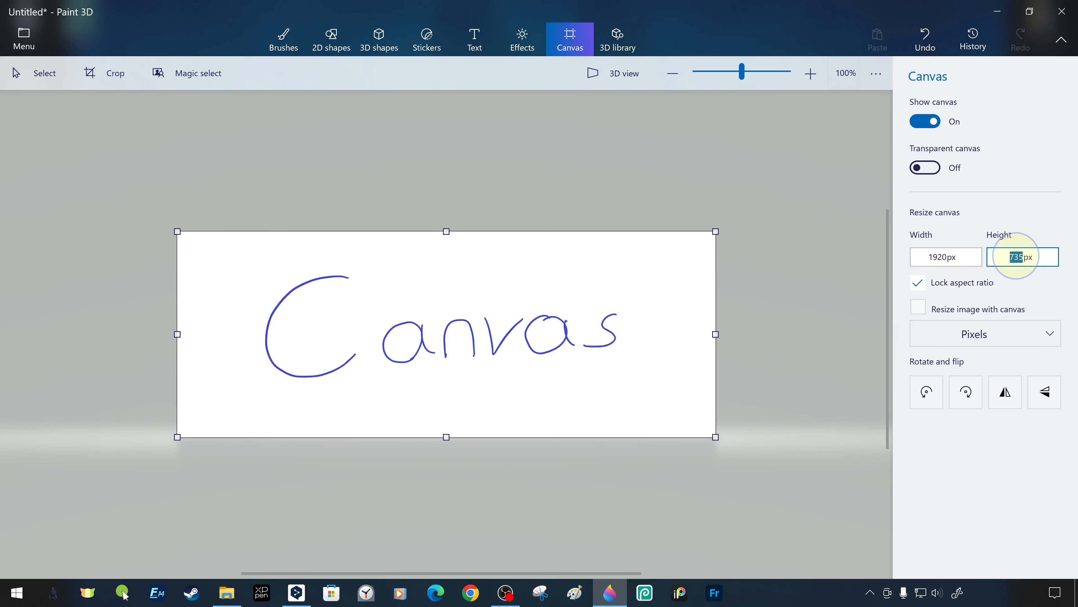
text(1080)
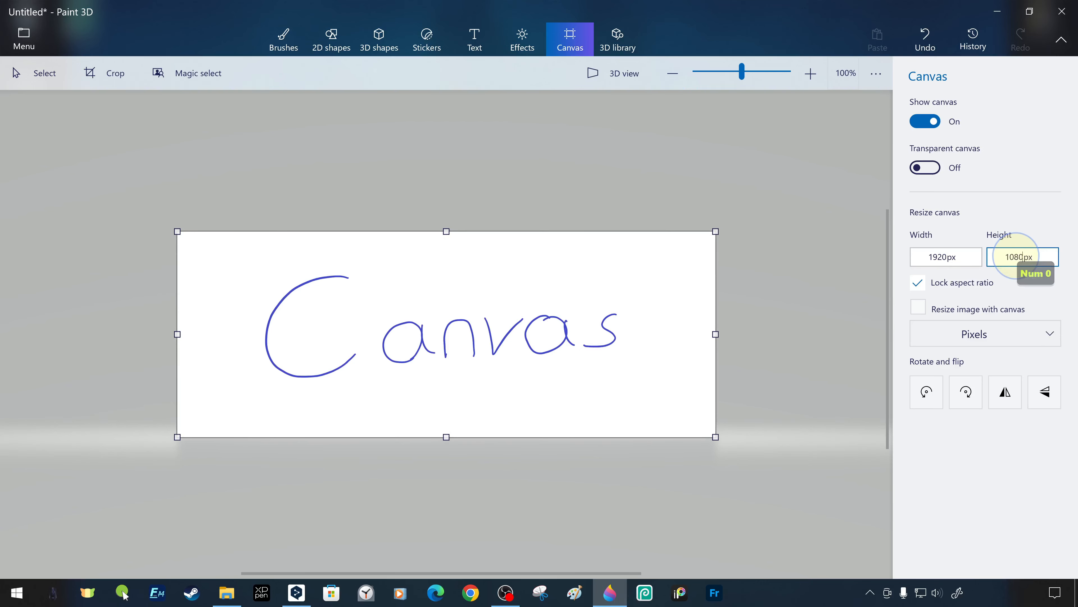
key(Return)
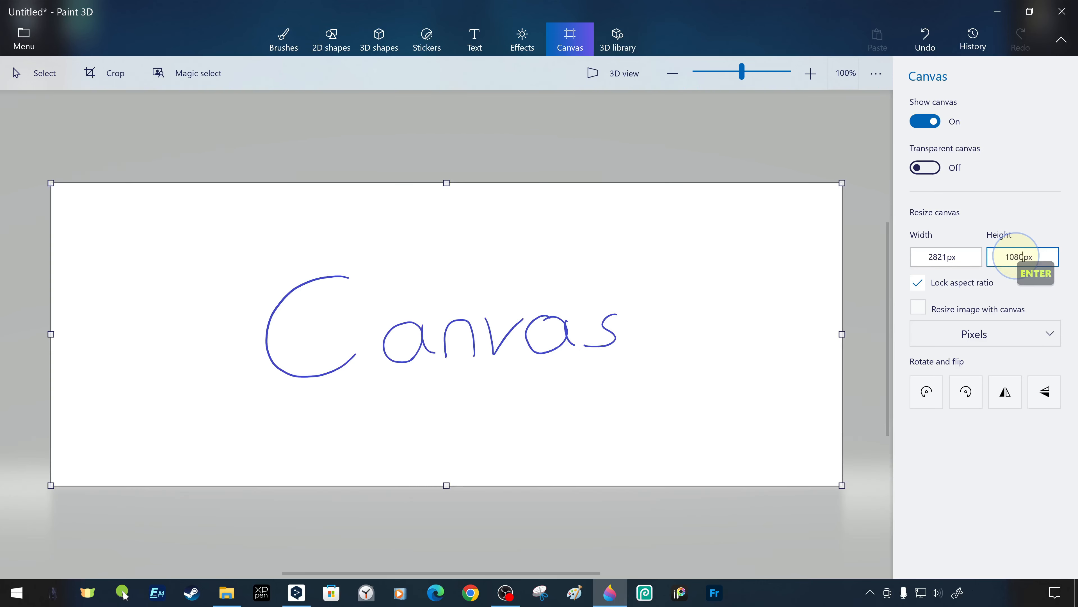
- Unlock the aspect ratio and set the canvas width to 1920 px
click(918, 291)
click(936, 257)
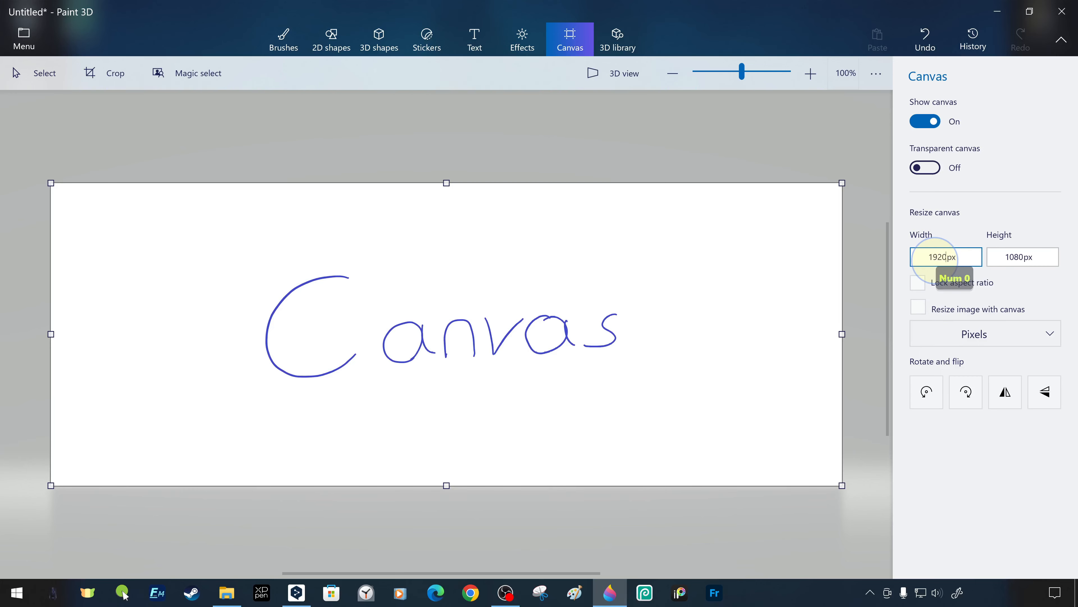
key(Return)
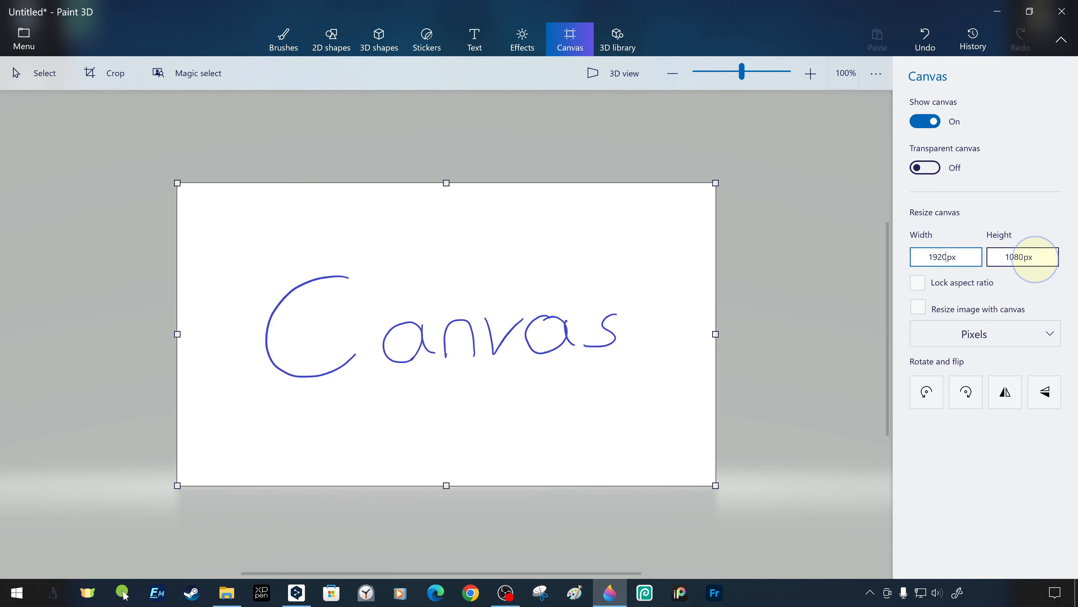
click(1052, 257)
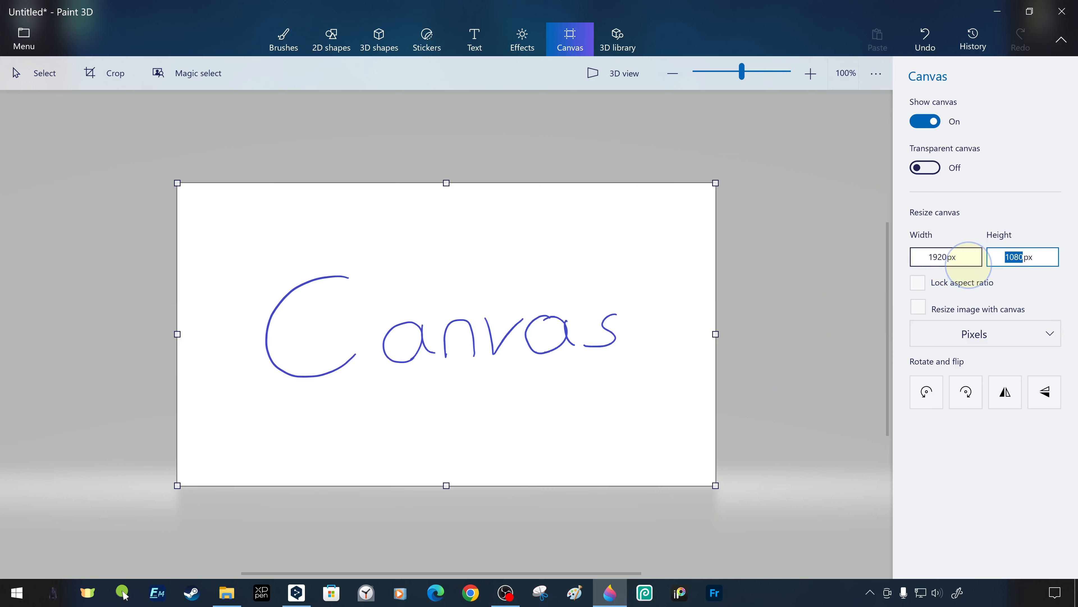
click(1047, 316)
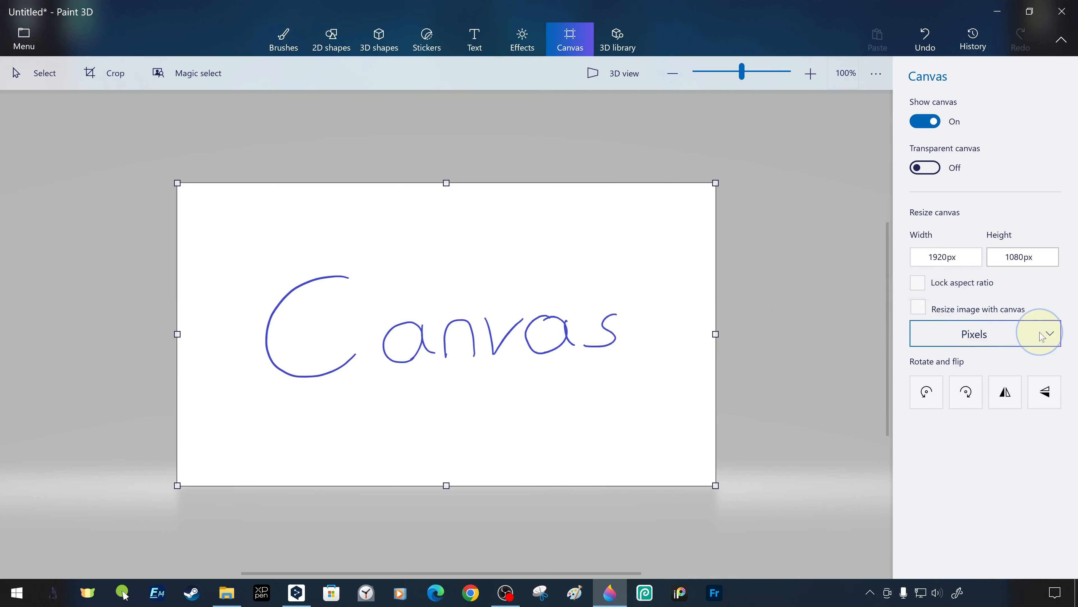
- Draw a green letter R above the word Canvas with the Crayon brush
click(296, 37)
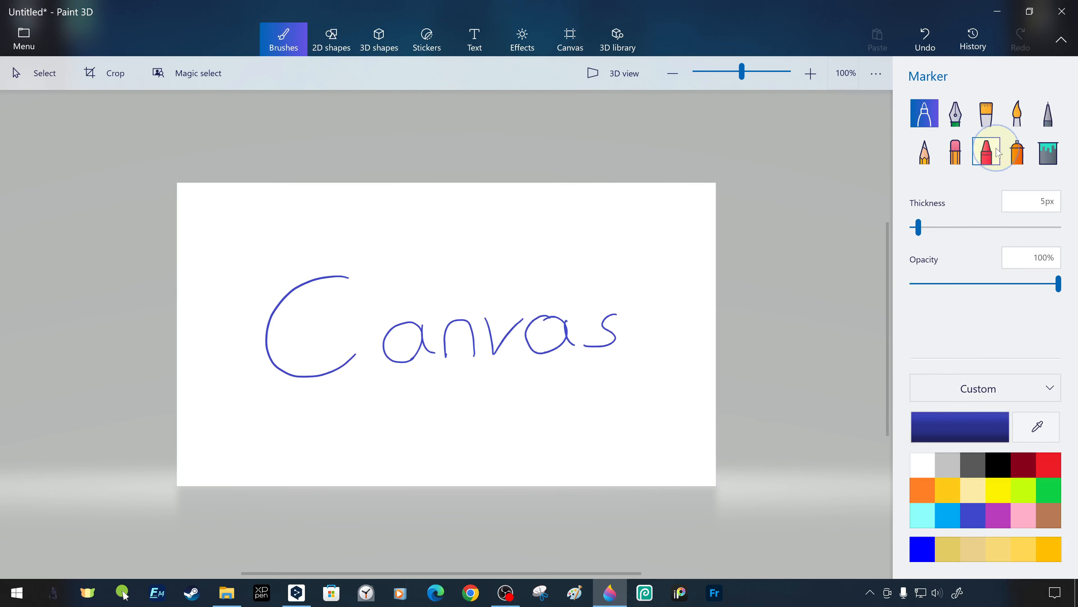
click(954, 125)
click(986, 152)
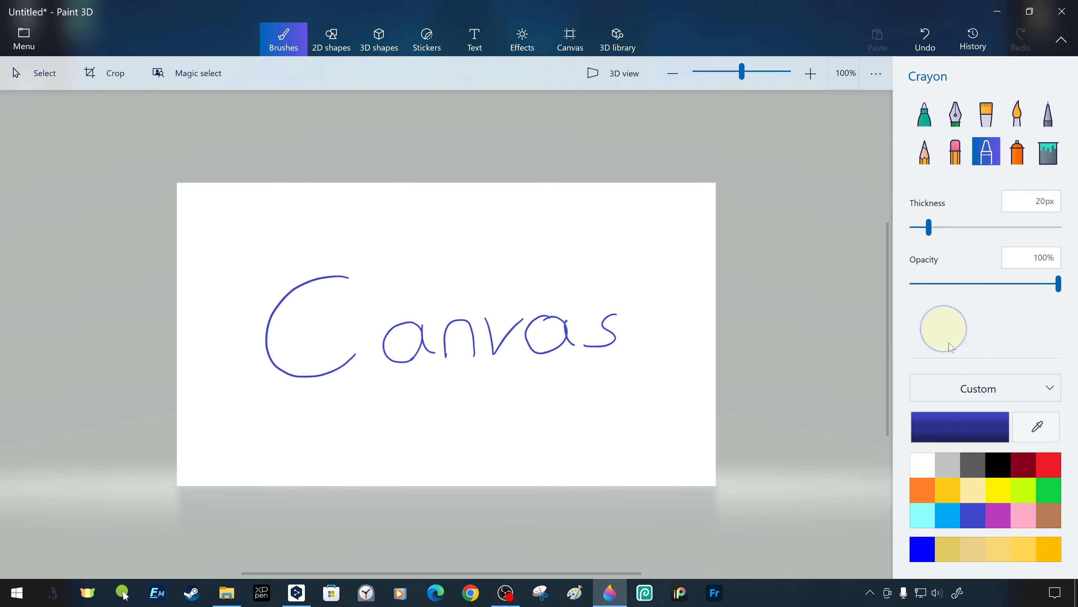
click(1049, 489)
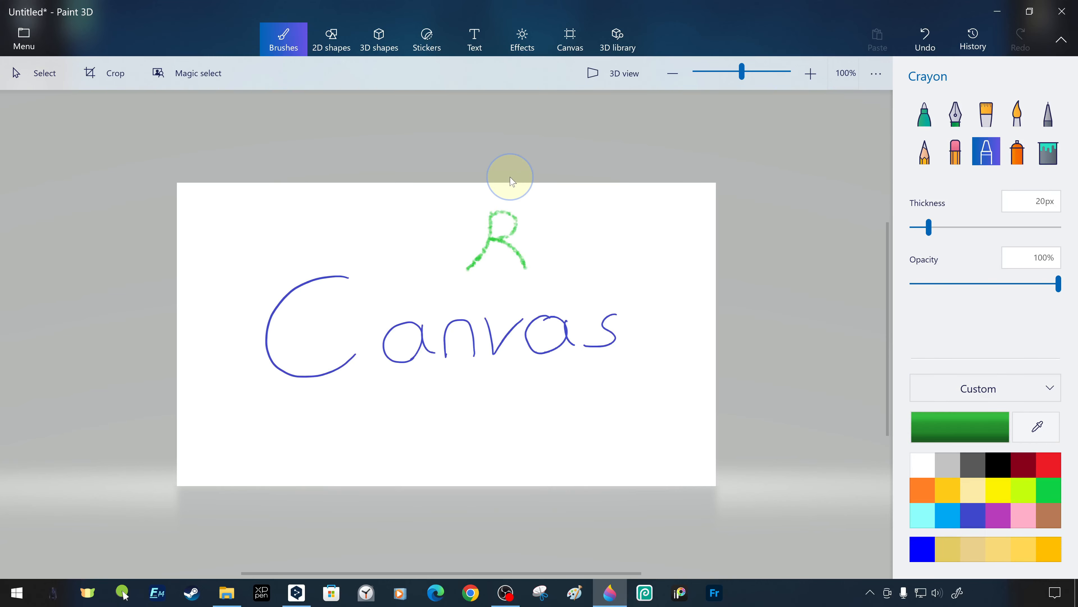
click(876, 74)
click(869, 78)
- Switch the canvas resize units to Percent, lock the aspect ratio, and double the canvas width and height
click(573, 37)
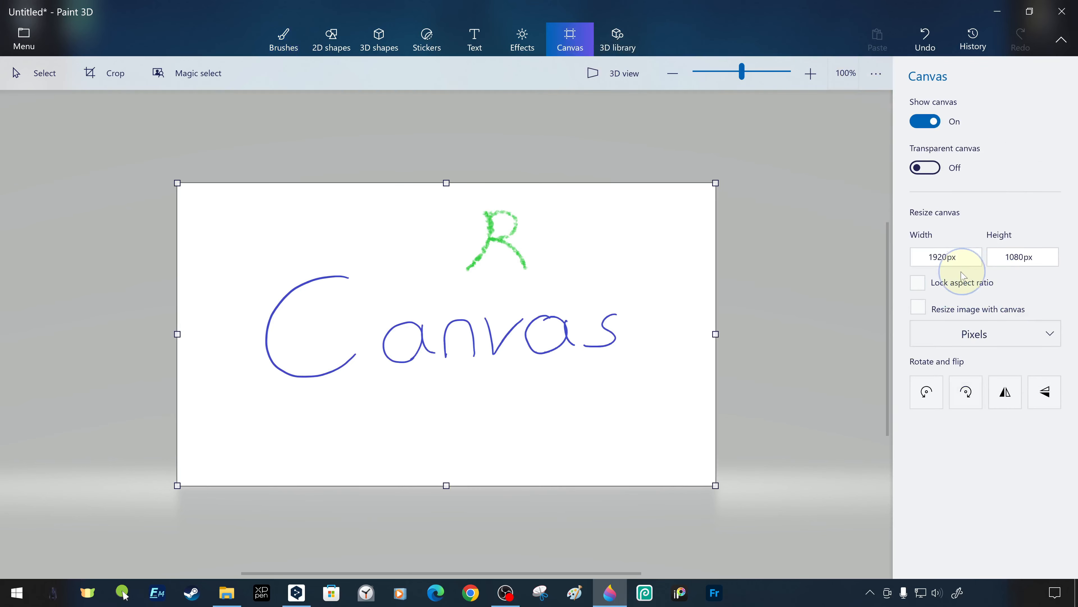
click(1051, 335)
click(1010, 313)
click(918, 283)
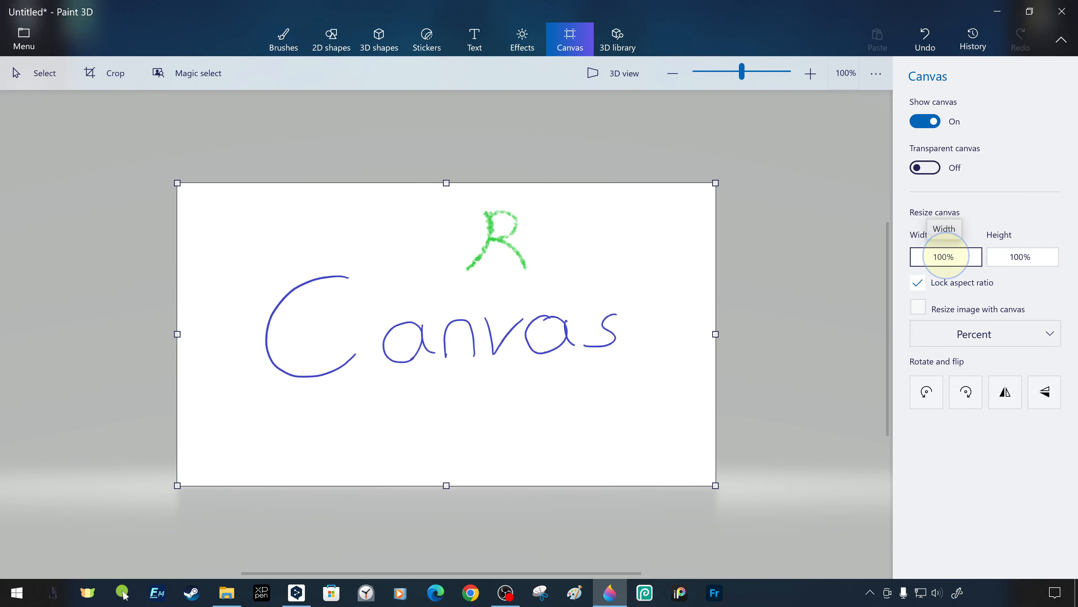
double_click(940, 256)
key(Return)
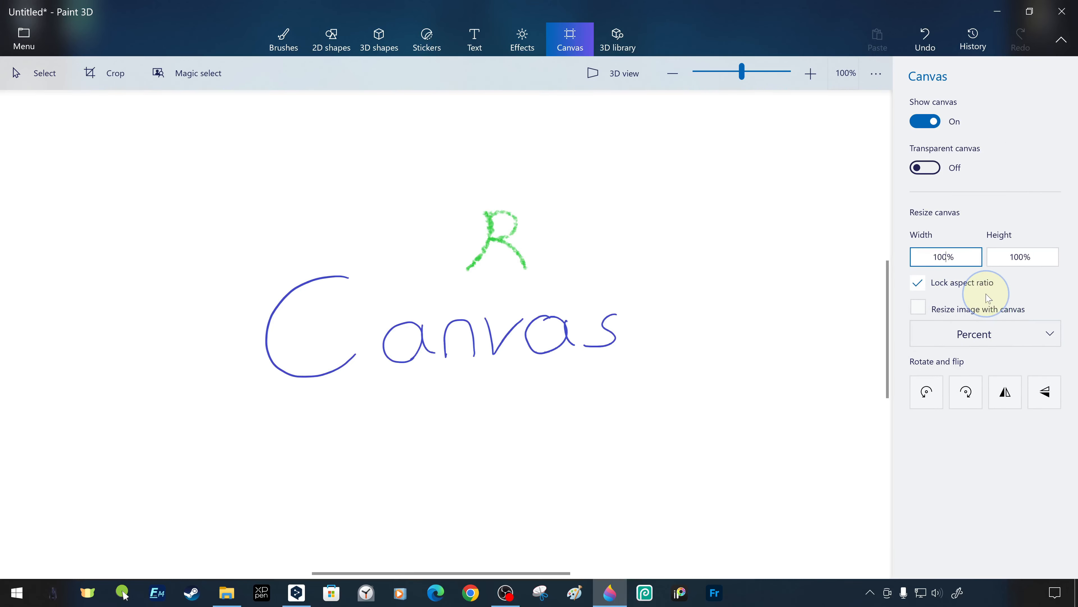
- Fit the whole canvas in the view at 75% zoom, and switch the resize units to Pixels
scroll(645, 323, down, 3)
click(876, 74)
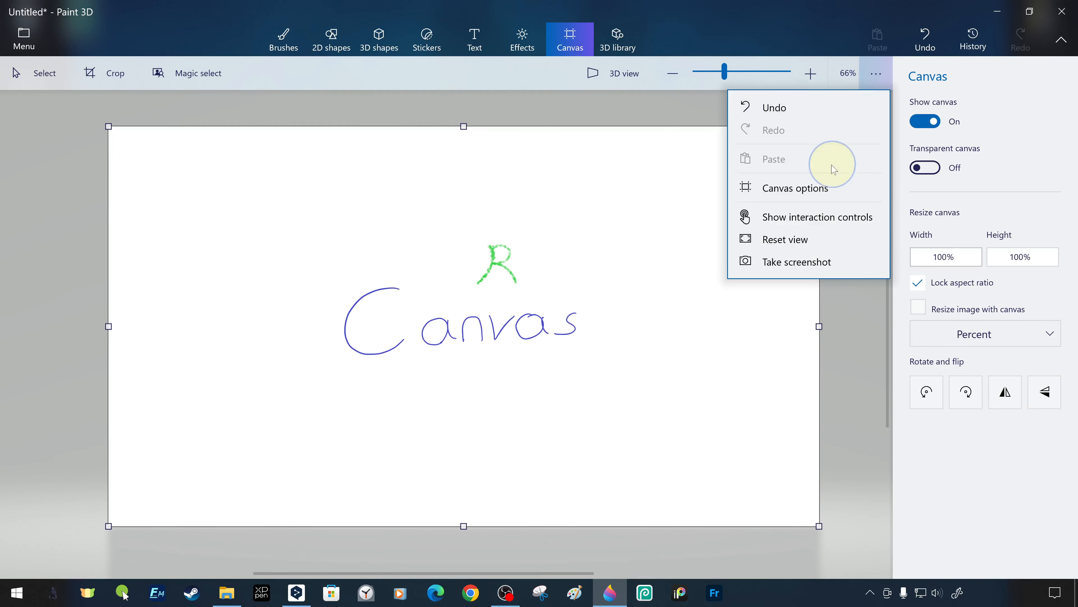
click(806, 242)
click(675, 74)
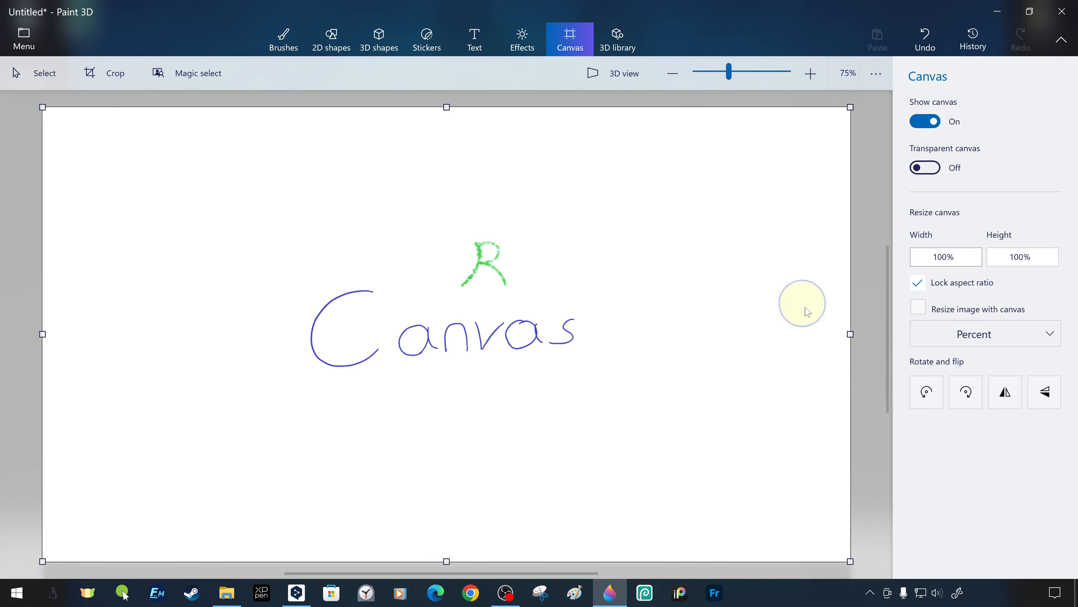
click(1049, 342)
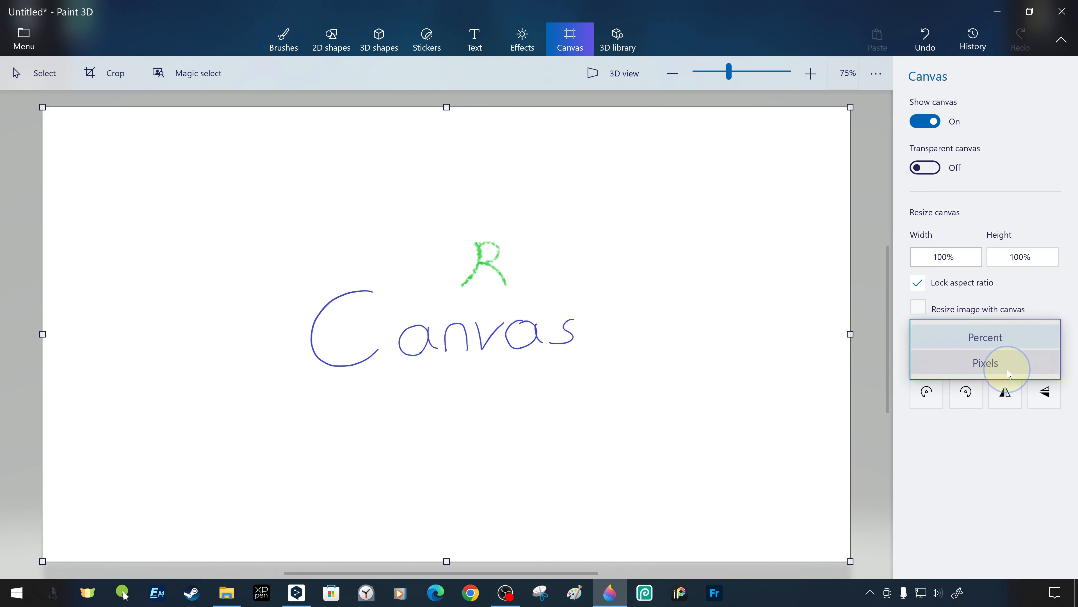
click(1009, 372)
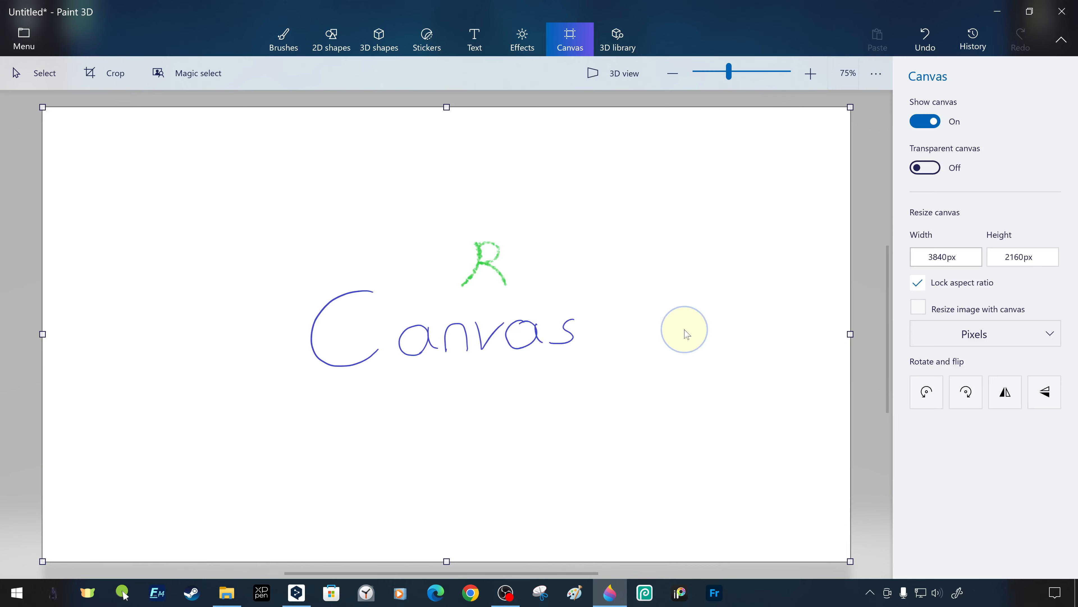
- Save the drawing as a 2D PNG image named Untitled v2 on the Desktop
click(22, 36)
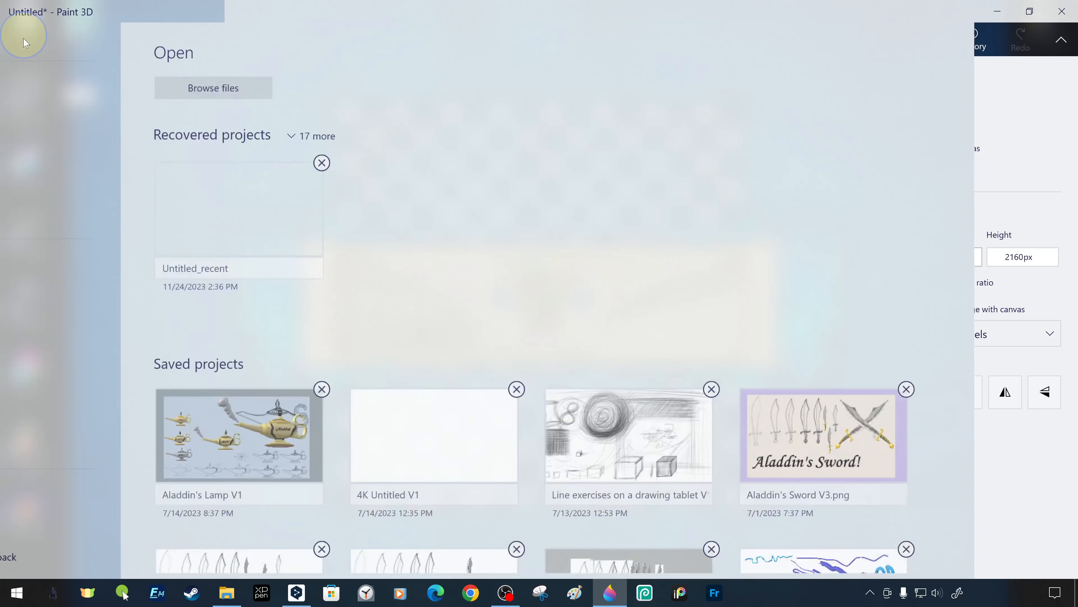
click(63, 216)
click(310, 121)
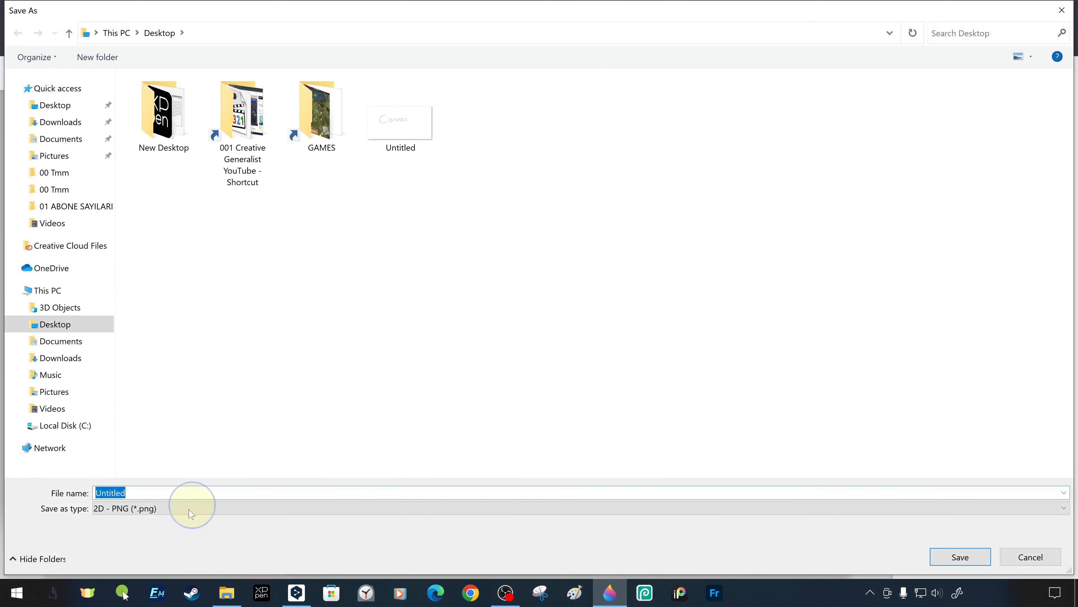
click(147, 495)
text(v)
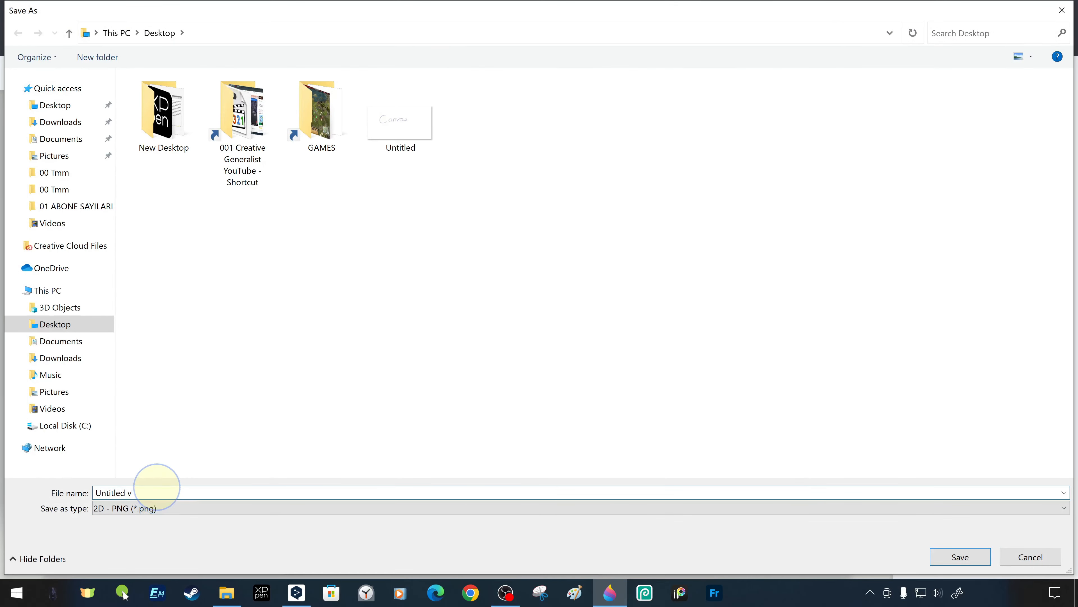
text(2)
click(949, 553)
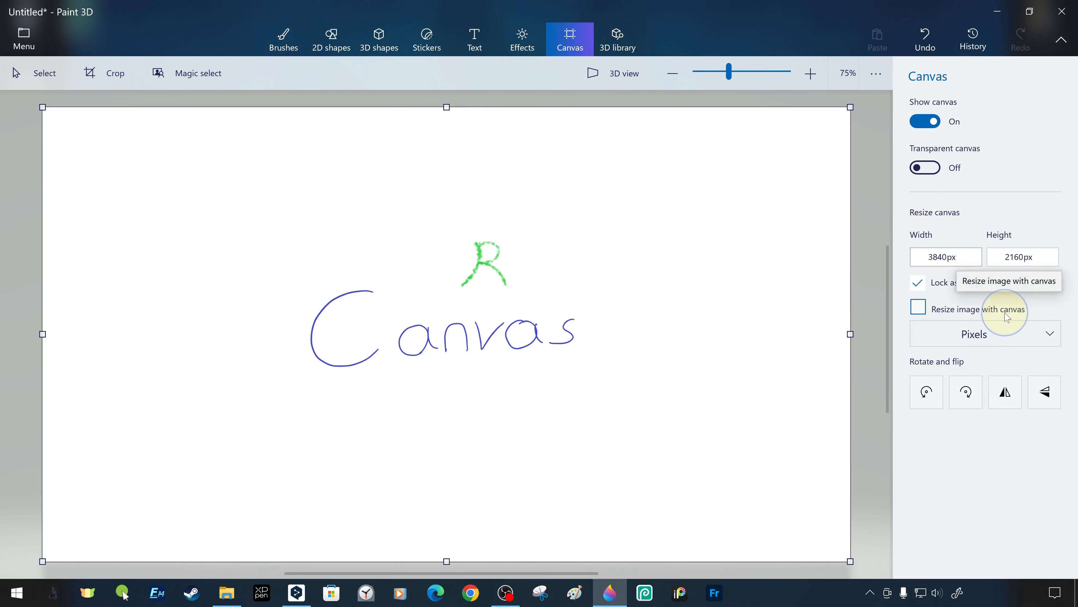
- Scale the canvas to 50% with the aspect ratio locked, and return the resize units to Pixels
click(1011, 335)
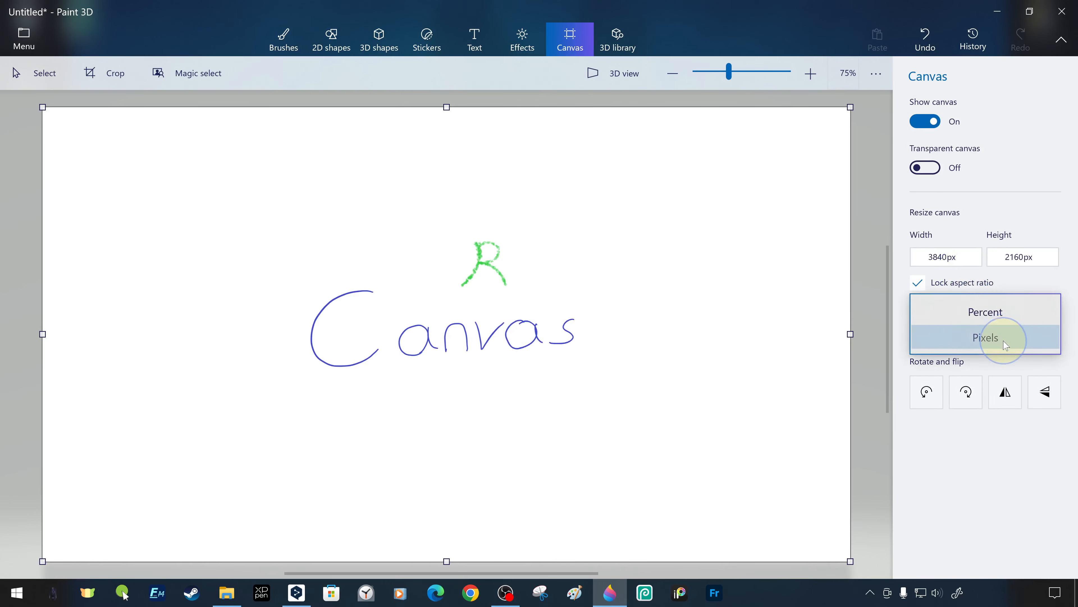
click(995, 312)
click(944, 257)
text(50)
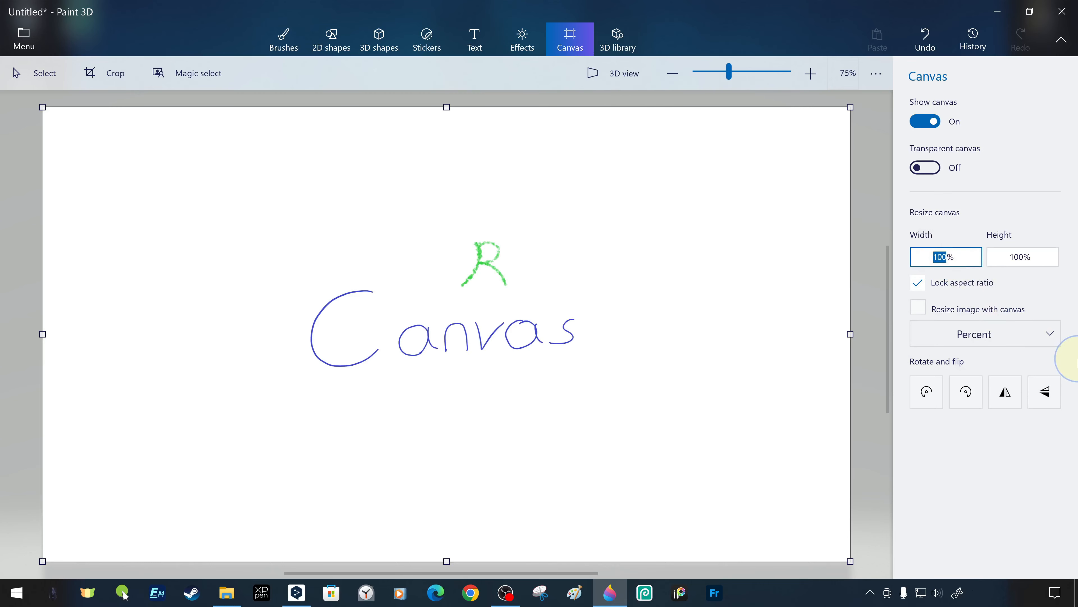
key(Return)
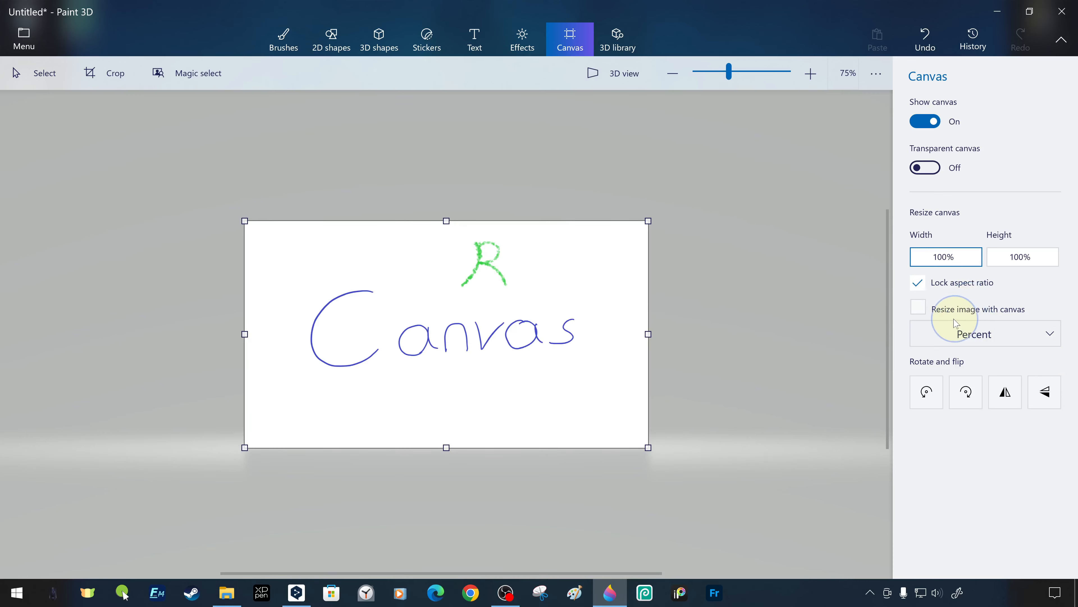
click(1032, 334)
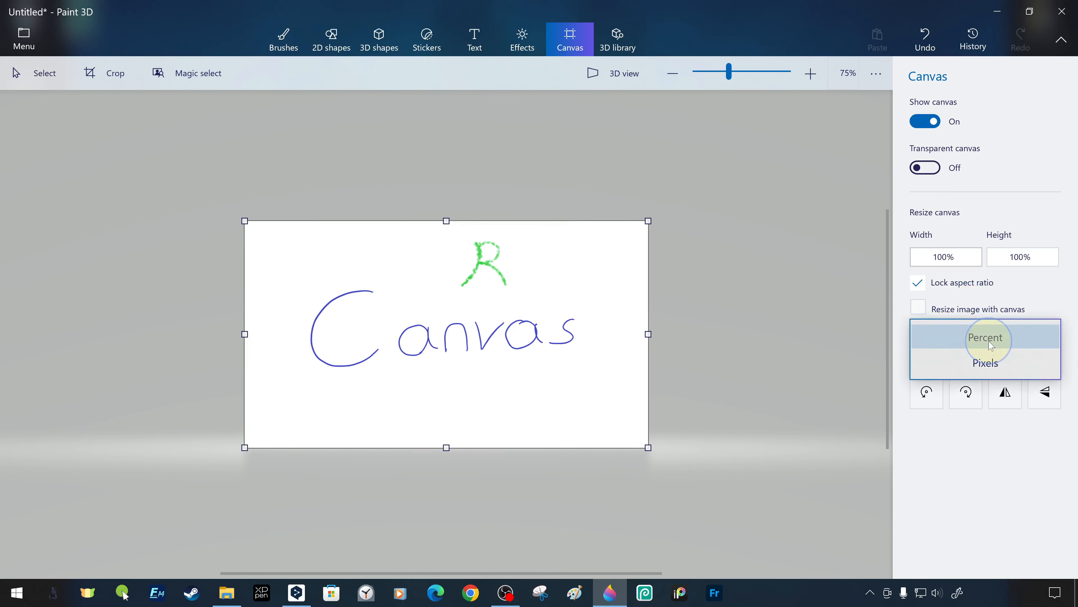
click(986, 363)
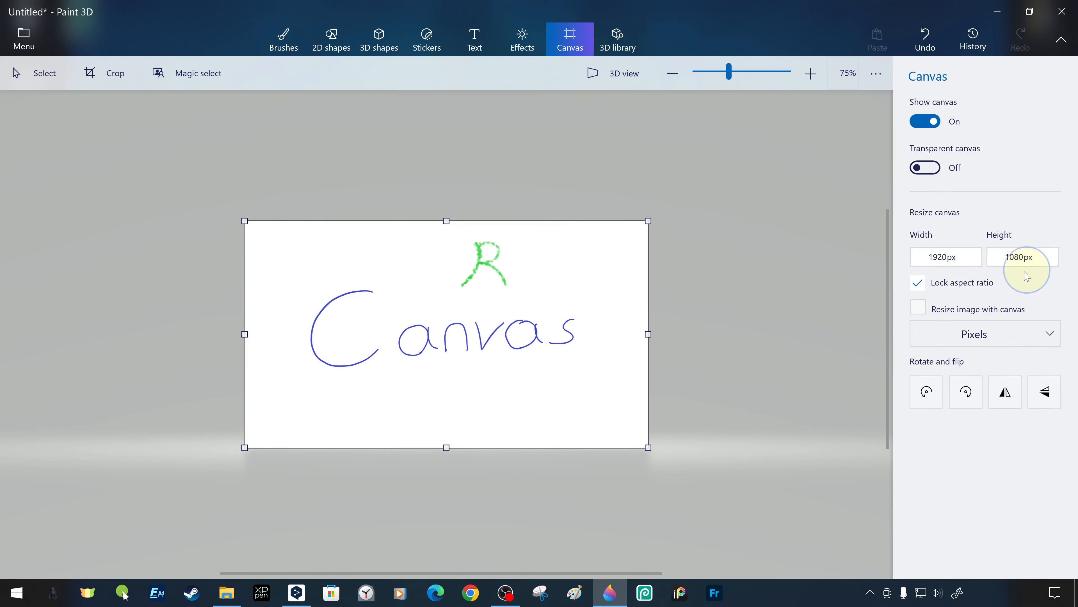
- Enable Resize image with canvas, shrink the canvas and drawing to about 152 × 85 px, and undo the resize
click(918, 307)
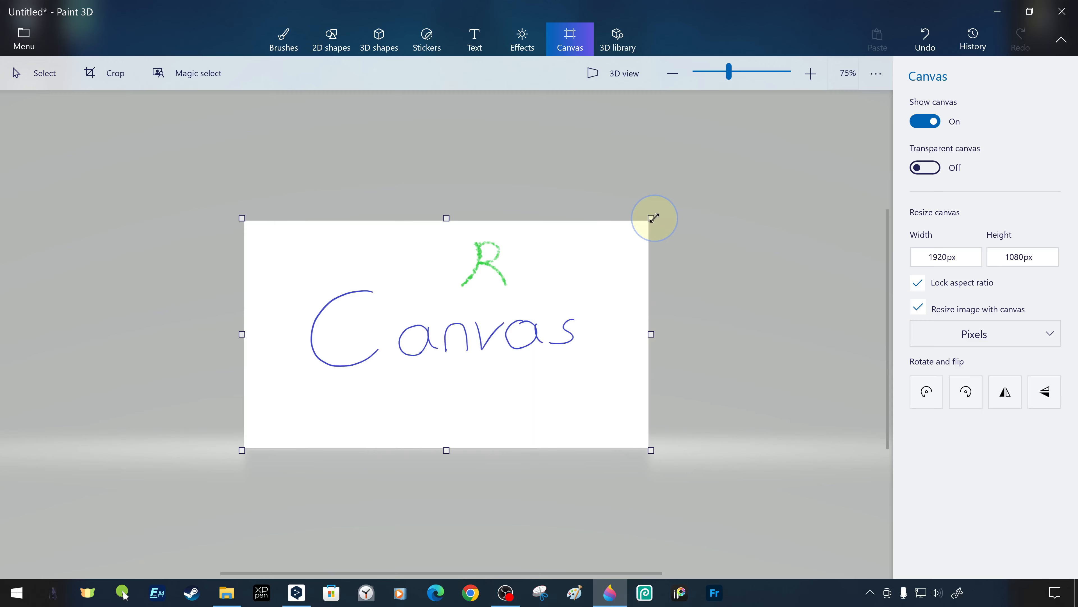
drag(654, 218, 461, 327)
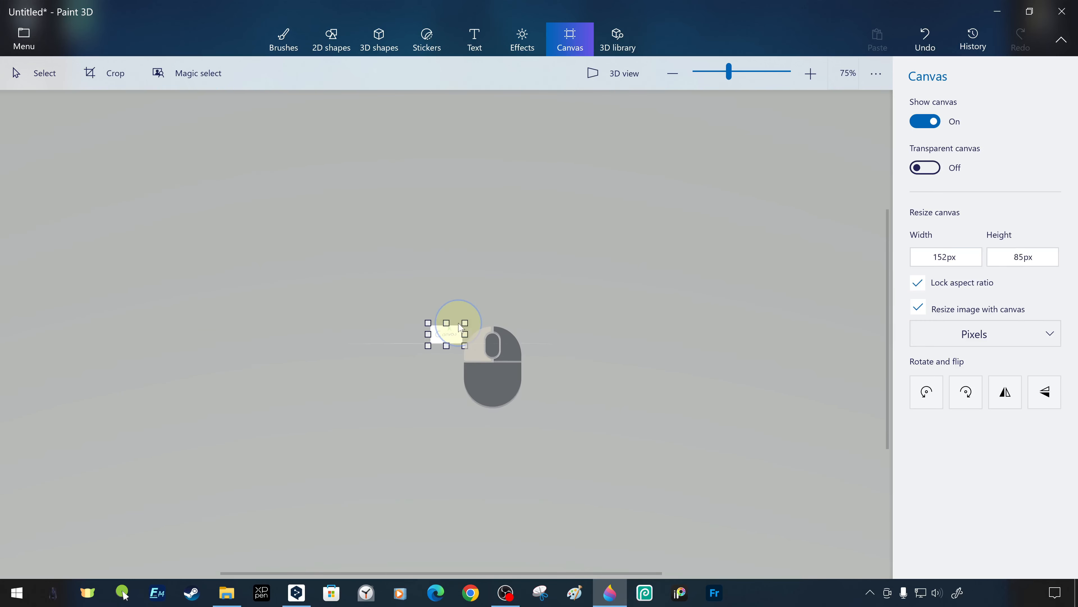
drag(729, 73, 748, 85)
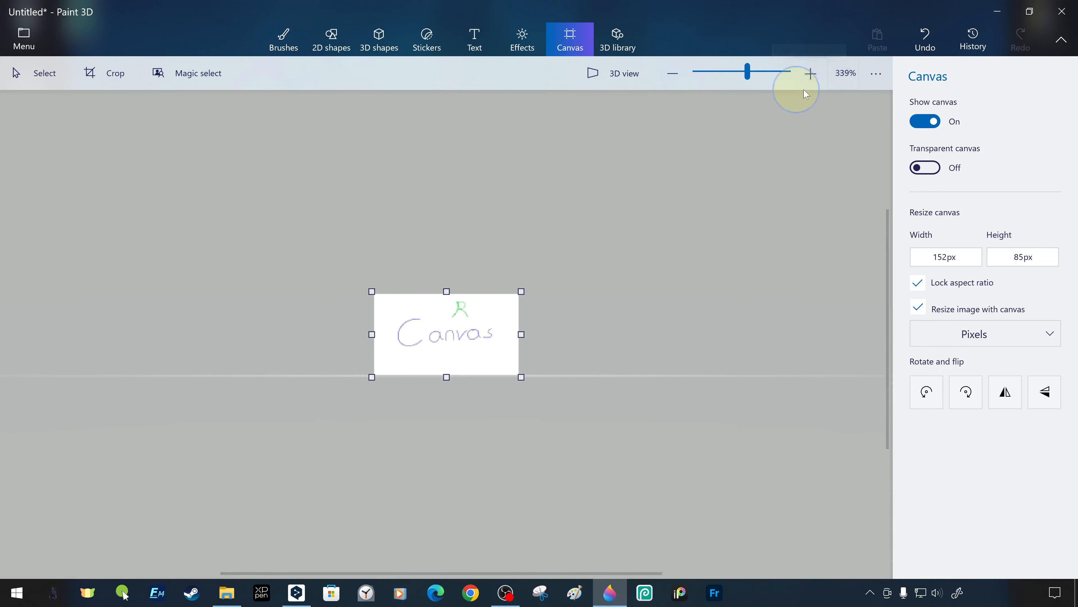
click(926, 42)
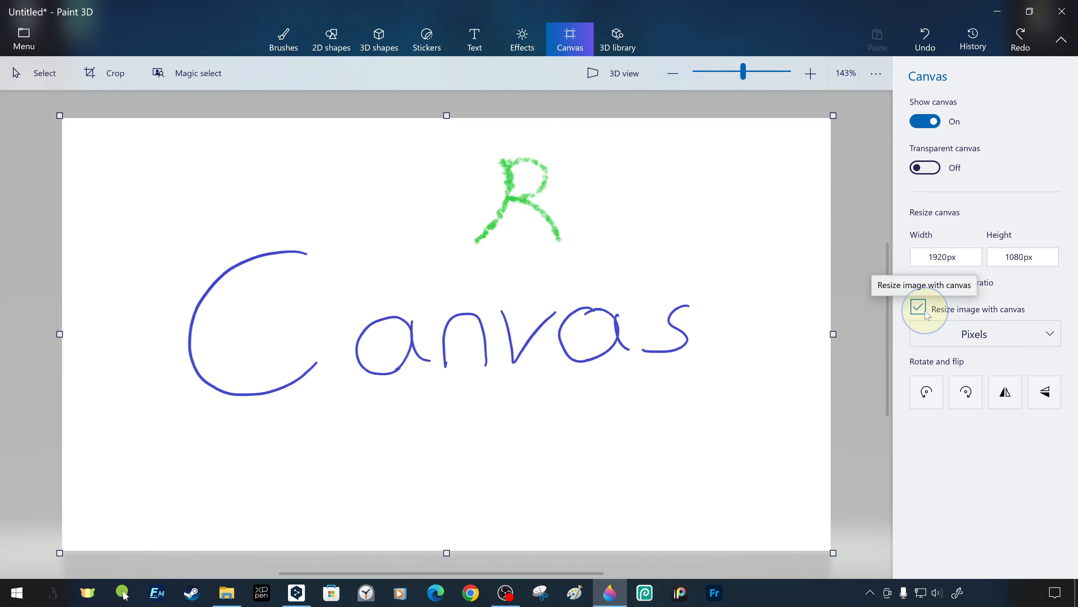
- Enlarge the canvas and its drawing to about 5164 × 2905 px, inspect the stroke edges, and undo the enlargement
scroll(684, 306, down, 6)
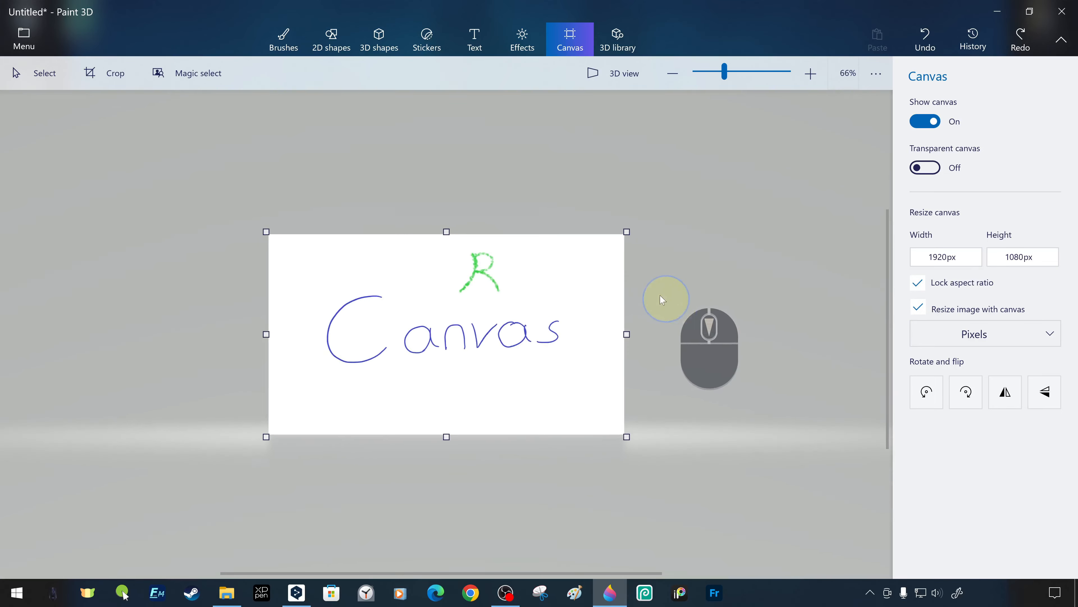
drag(624, 230, 892, 81)
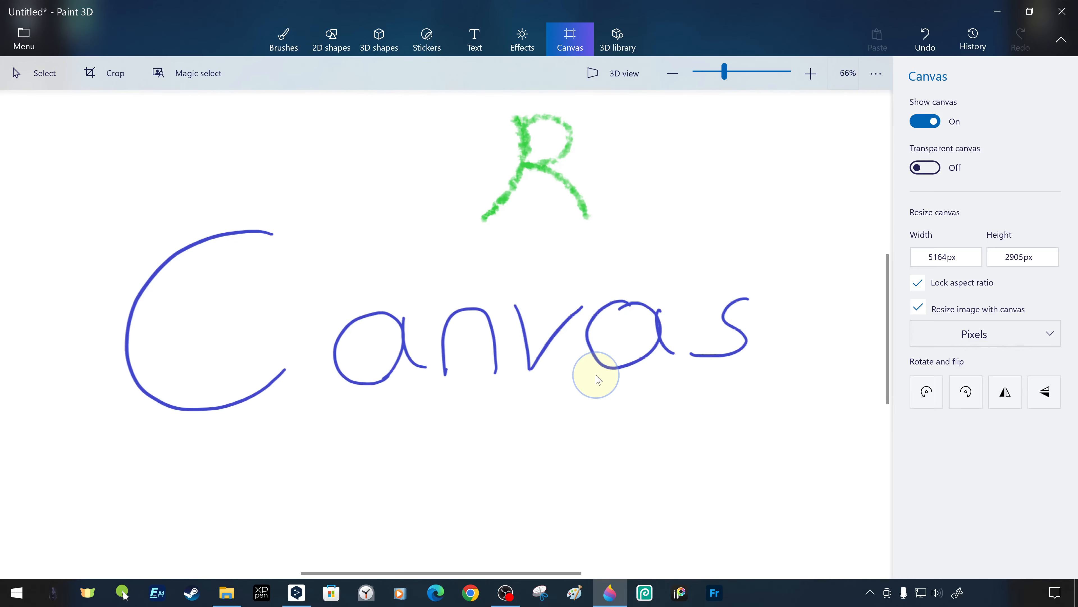
scroll(597, 377, up, 10)
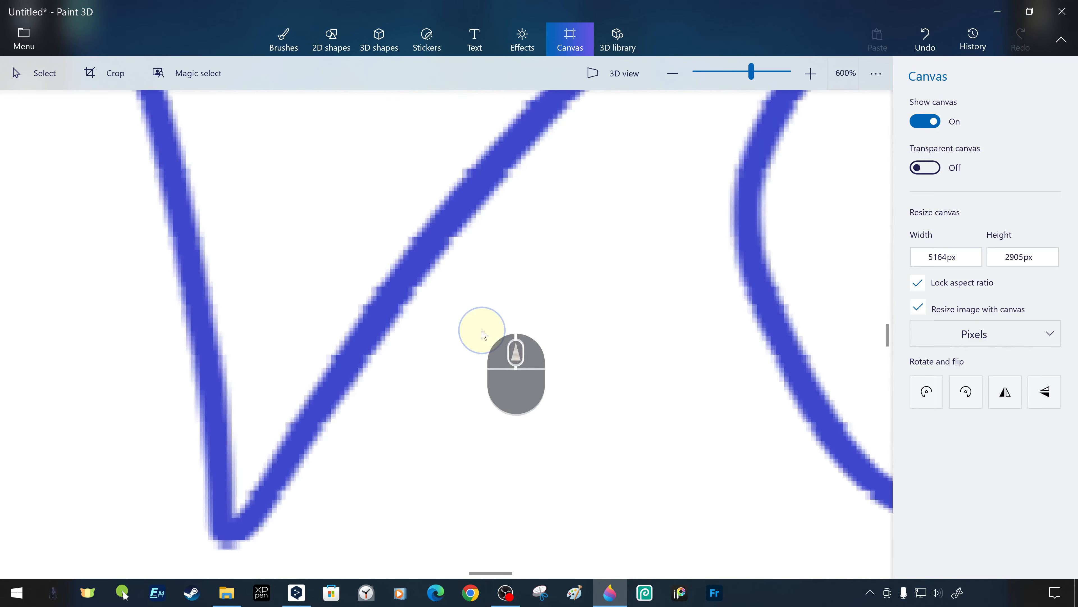
click(925, 40)
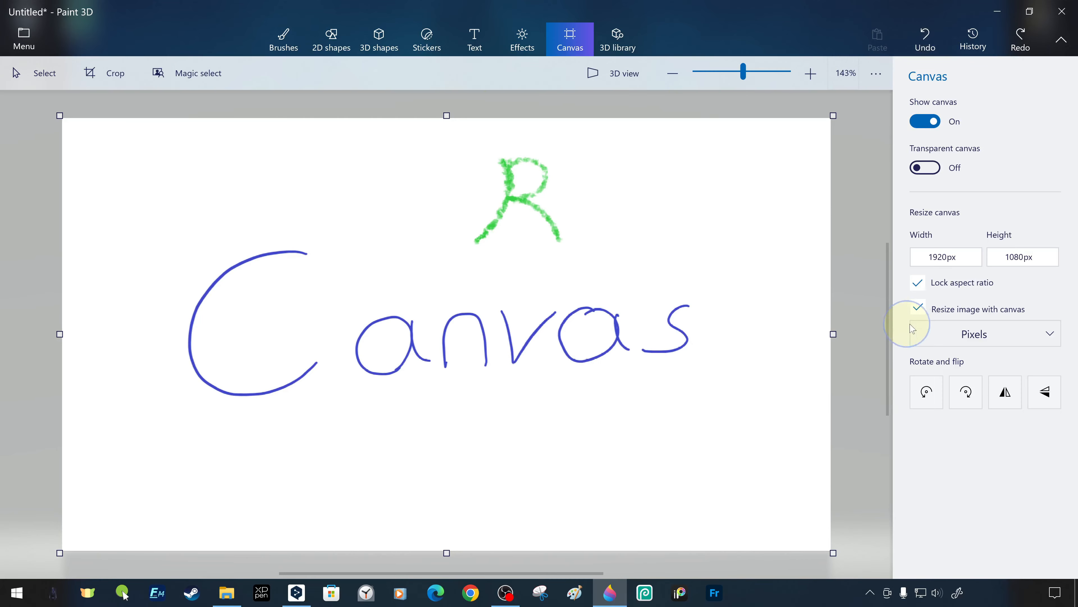
- Inspect the stroke quality of the word Canvas, and undo the last two canvas resizes
scroll(595, 331, up, 8)
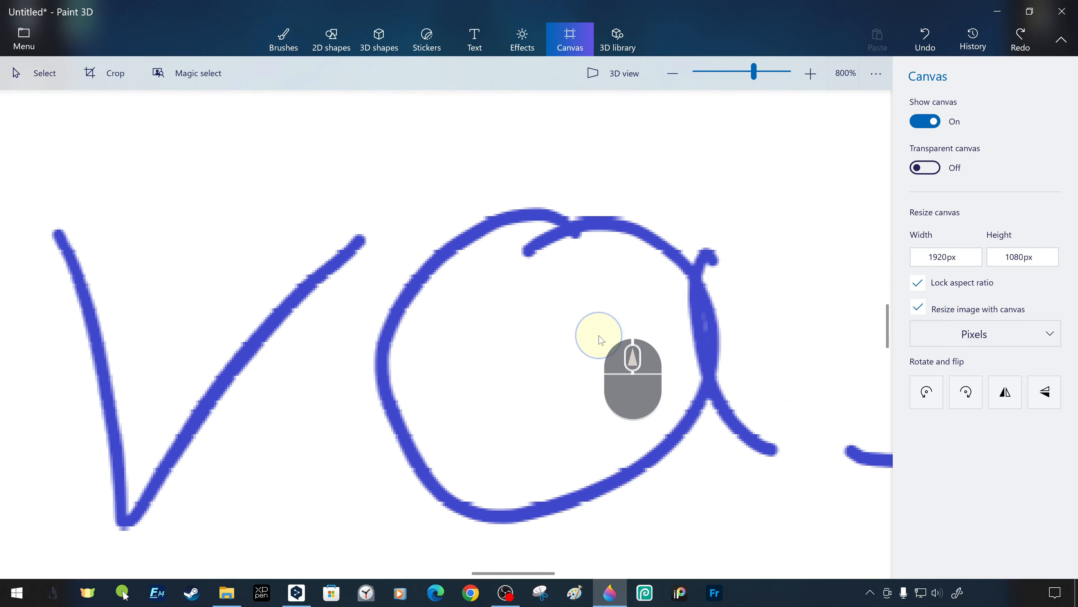
scroll(596, 336, down, 8)
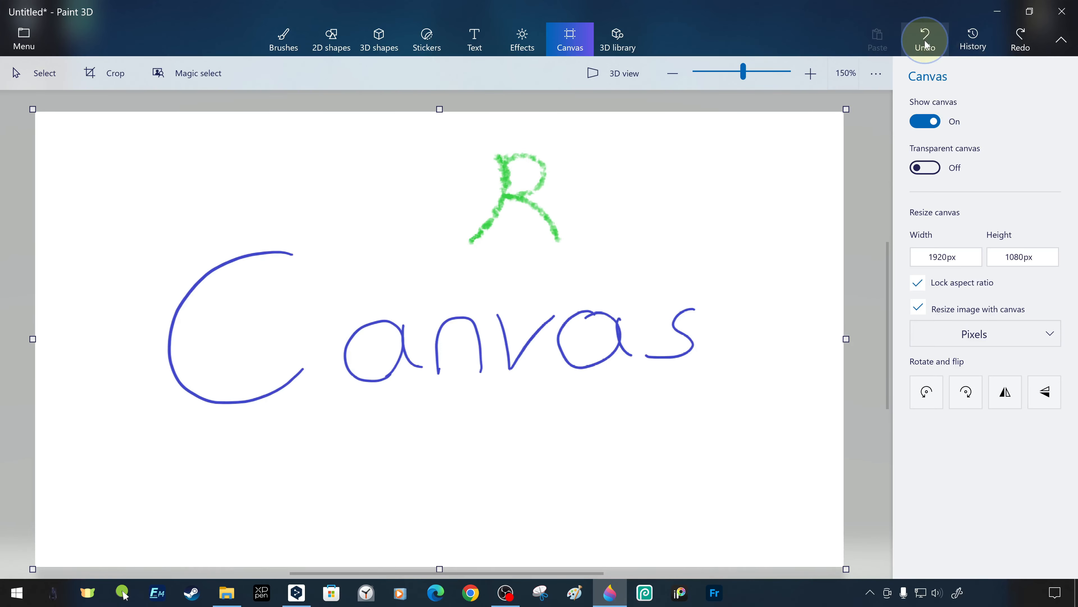
click(926, 44)
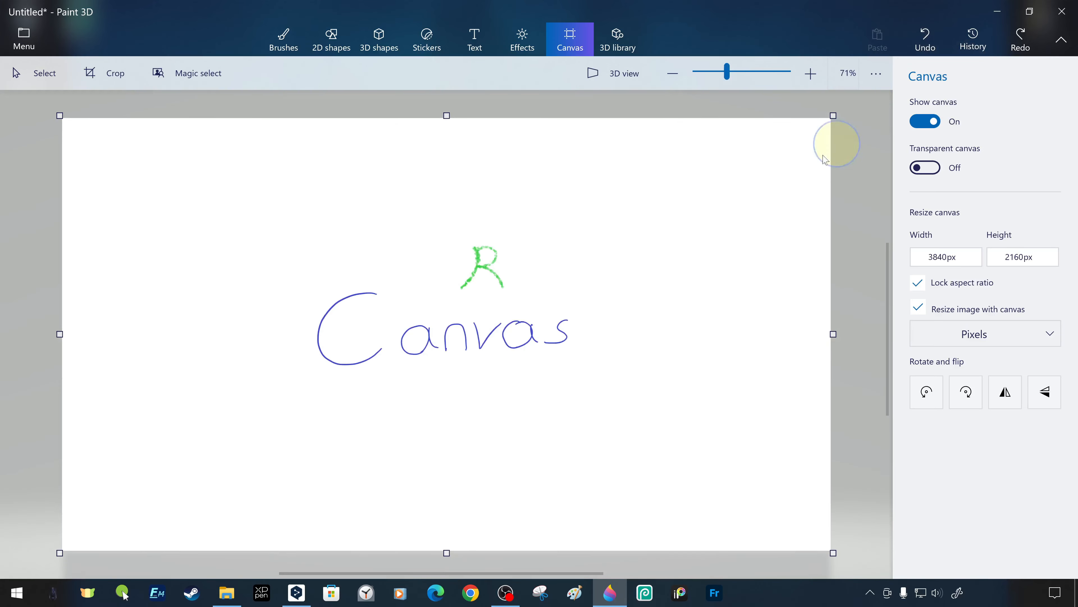
scroll(514, 348, up, 5)
scroll(589, 343, down, 5)
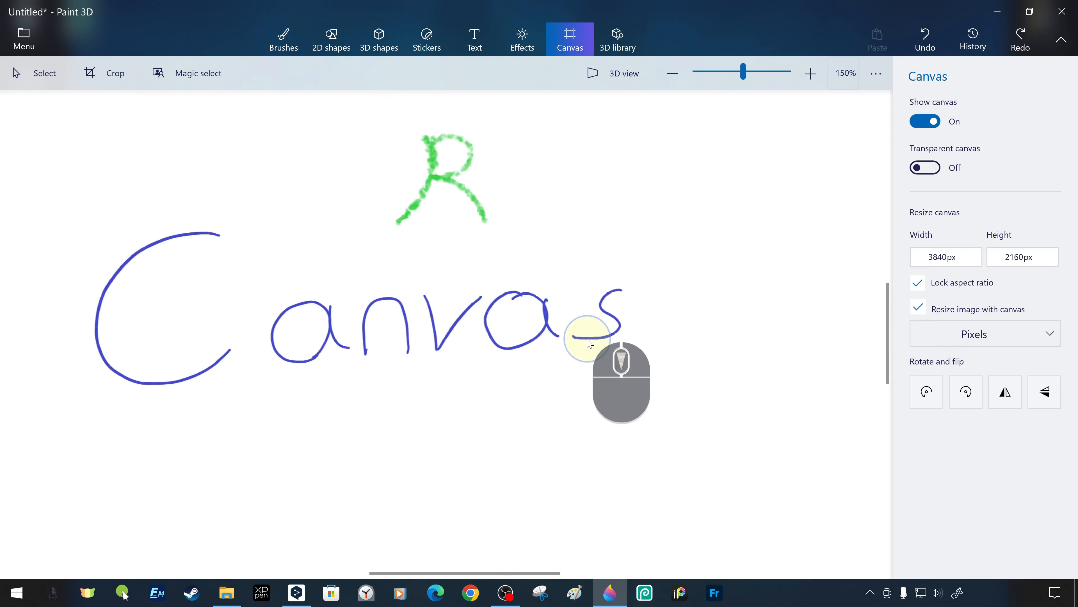
click(927, 38)
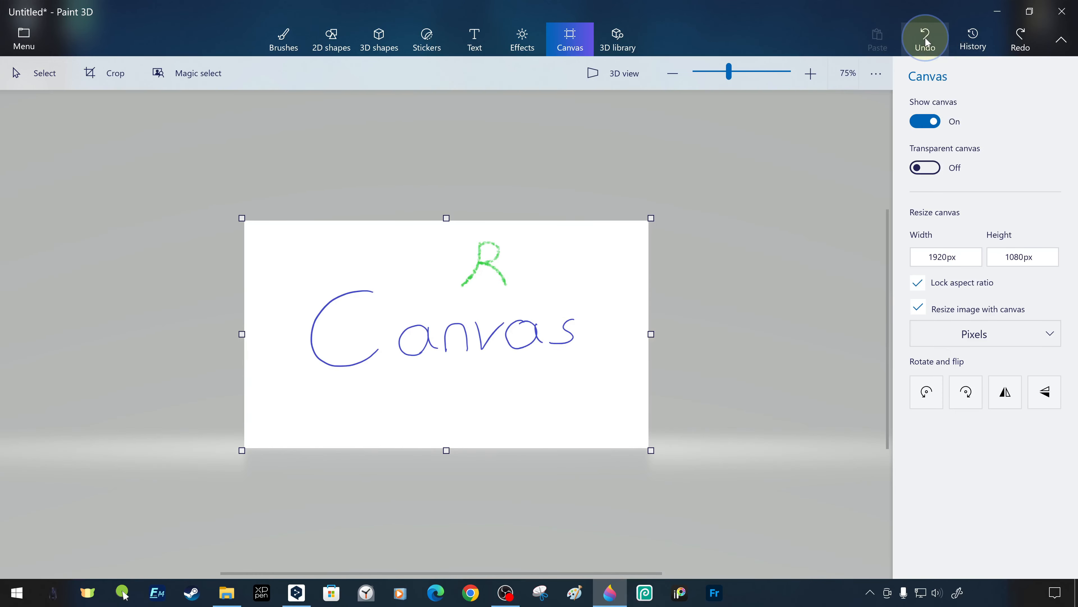
- Turn off Resize image with canvas, inspect the lettering up close, and reset the view
click(918, 308)
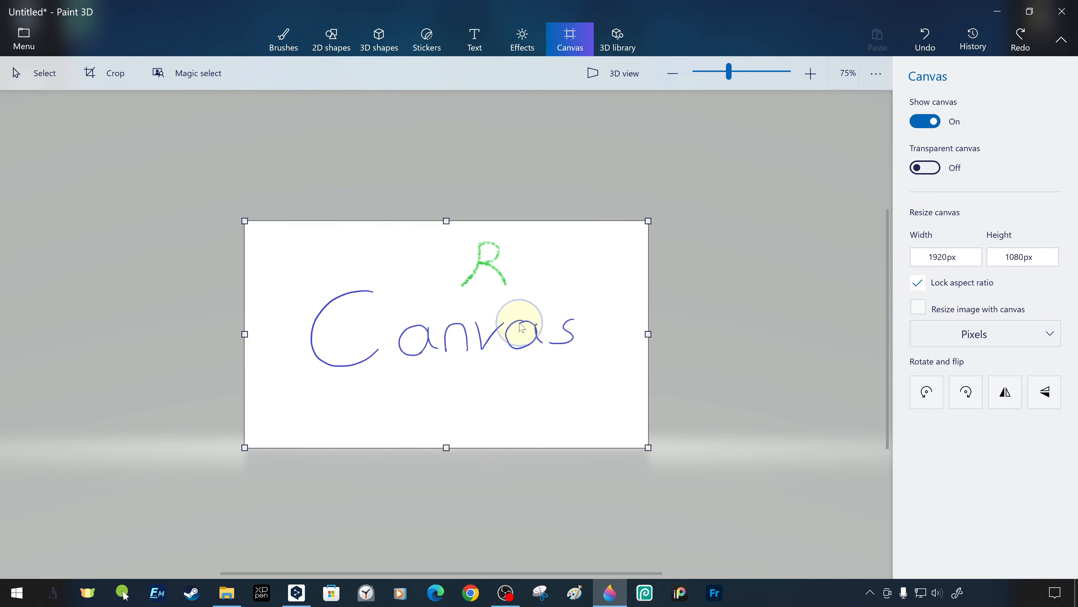
scroll(522, 328, up, 5)
scroll(496, 341, down, 2)
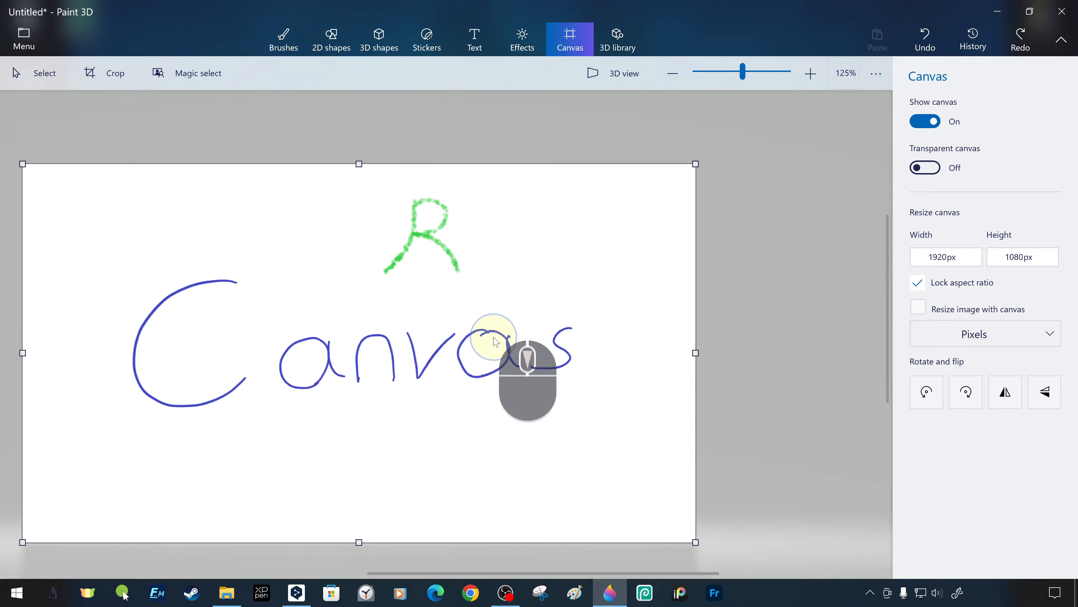
scroll(496, 341, down, 1)
scroll(494, 338, up, 2)
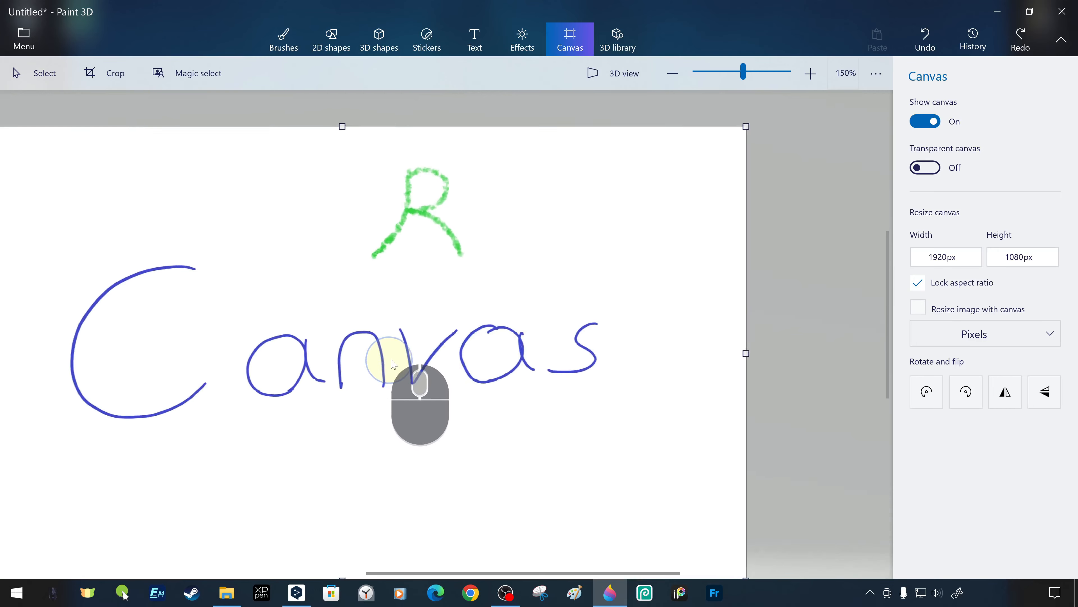
click(876, 73)
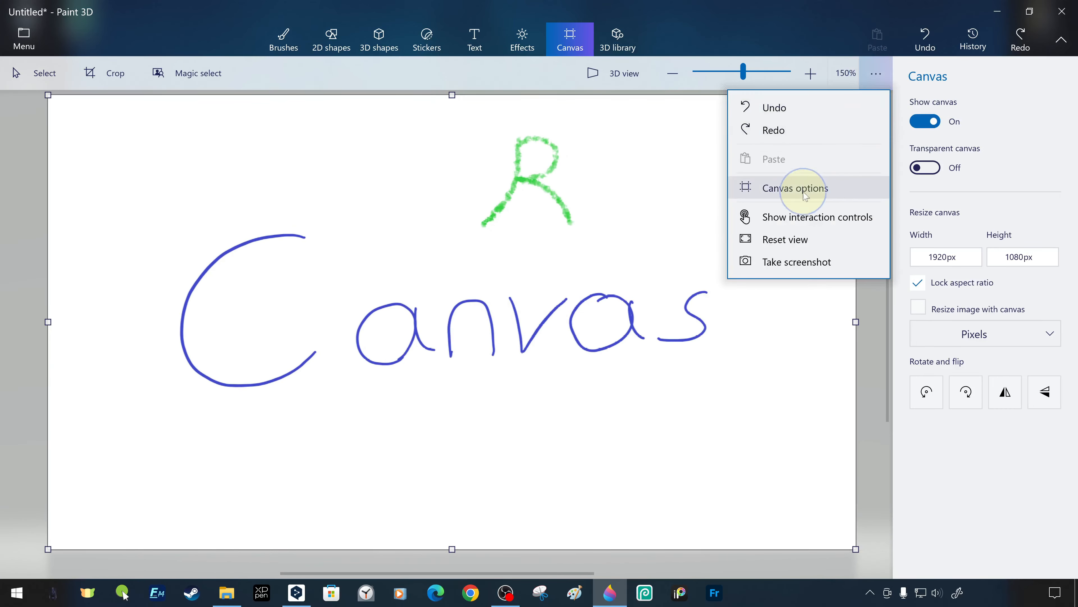
click(792, 239)
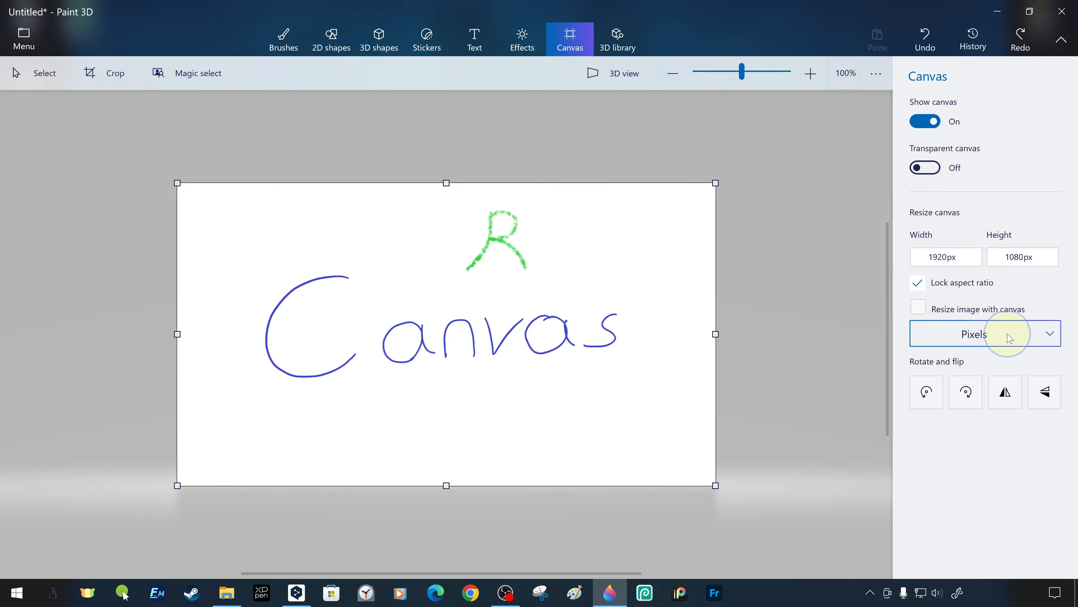
- Switch the resize units to Percent, scale the canvas to 200%, and reset the view
click(1007, 334)
click(1010, 313)
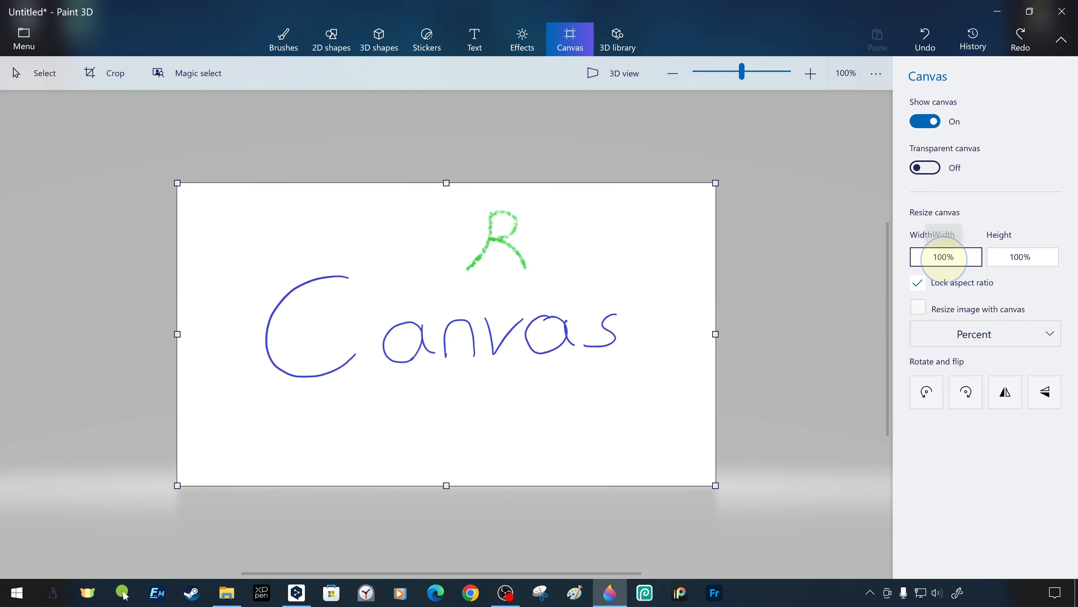
click(938, 257)
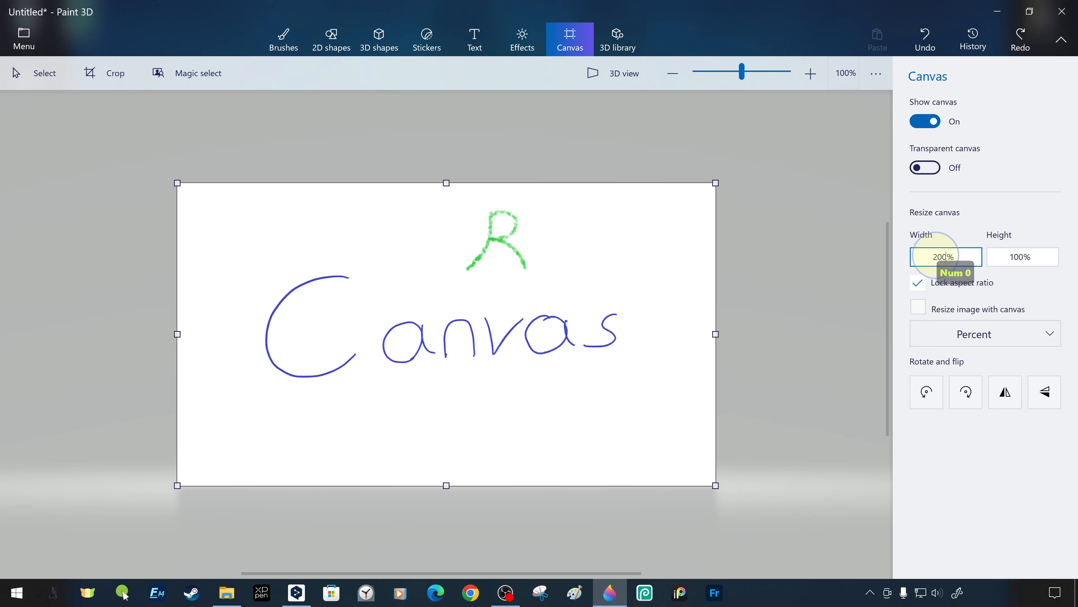
text(200)
key(Return)
click(876, 73)
click(799, 240)
scroll(683, 366, down, 2)
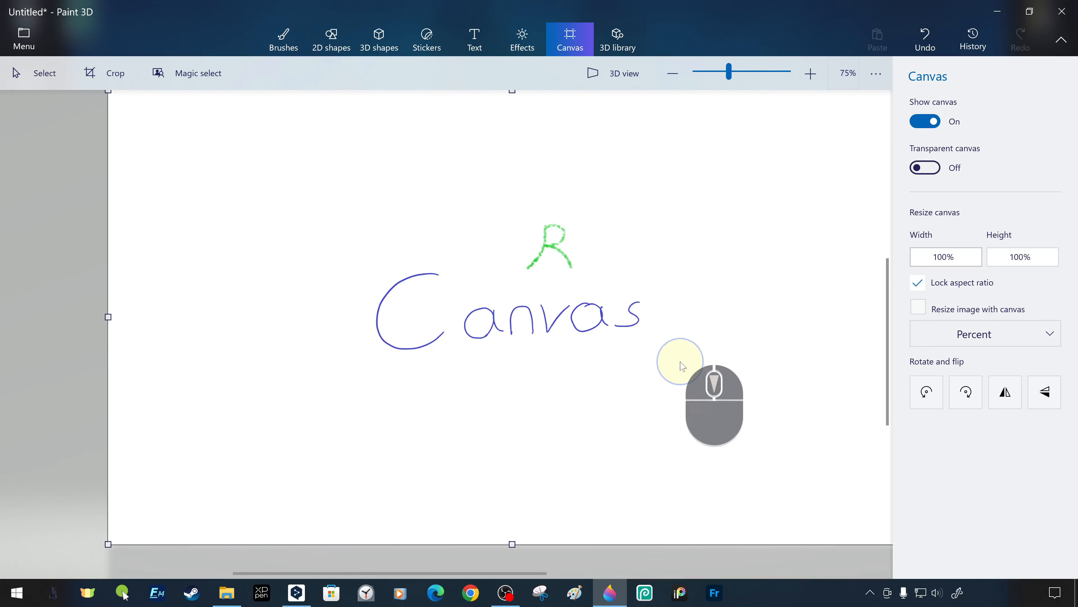
- Hide the canvas and show it again, and turn Transparent canvas on and back off
click(921, 128)
click(926, 122)
click(921, 170)
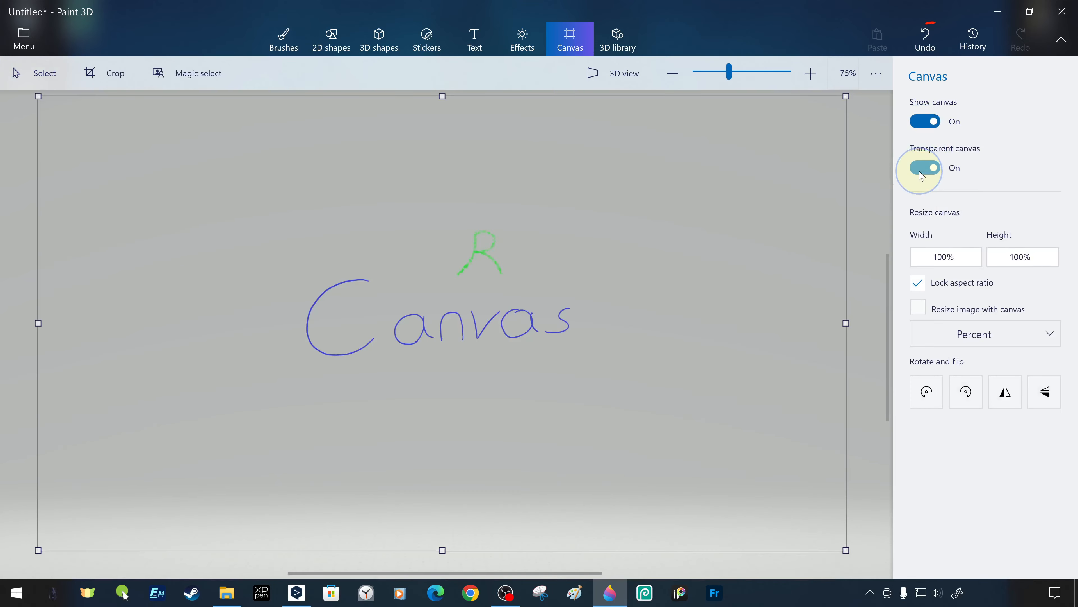
click(922, 170)
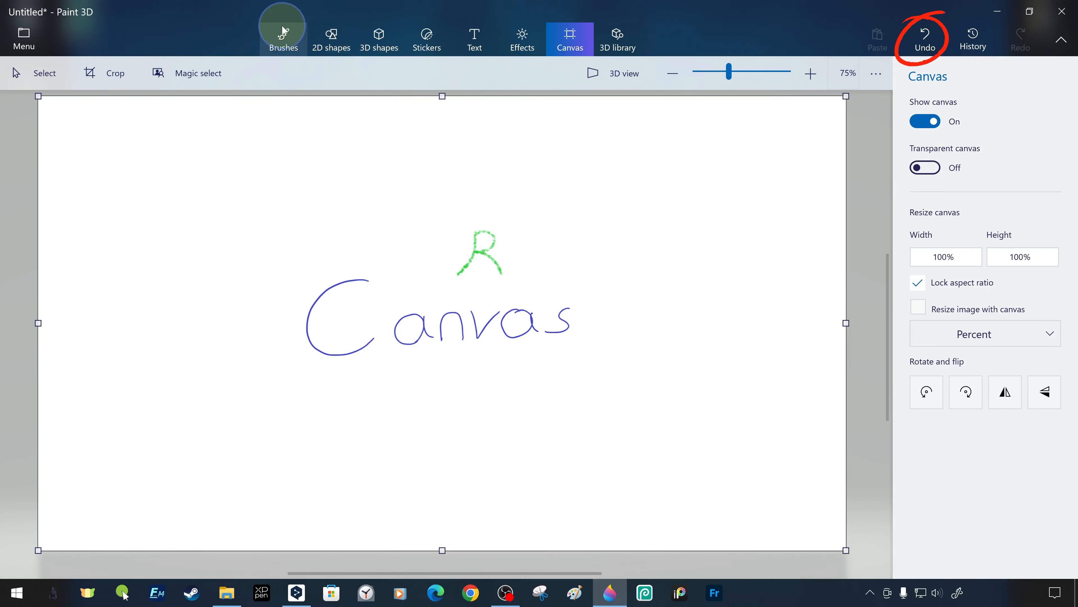
- Undo the last canvas change, then hide the canvas and undo hiding it
click(282, 36)
key(ctrl+z)
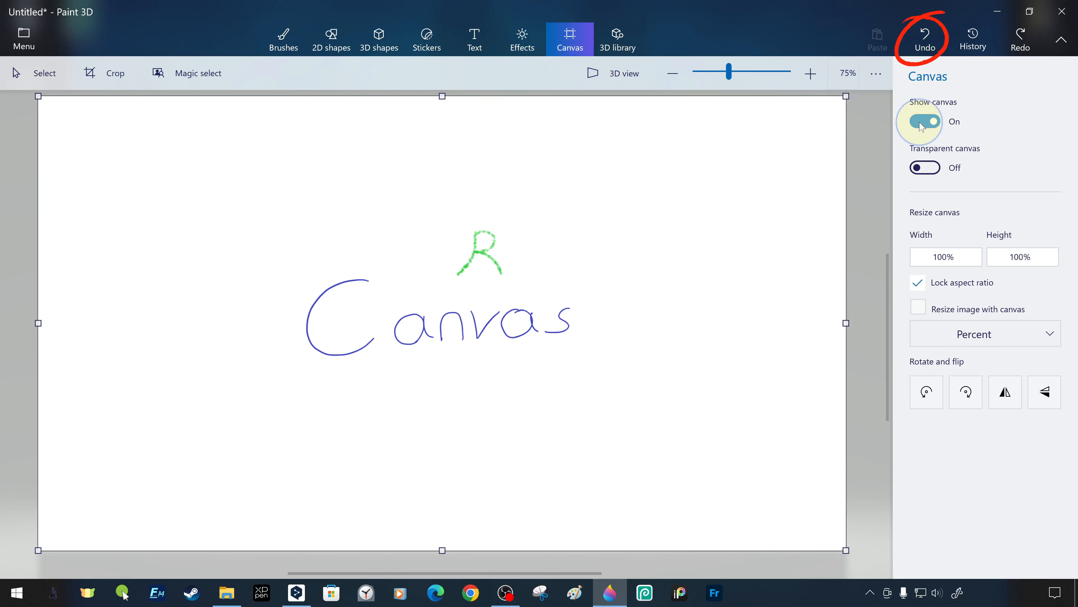
click(924, 122)
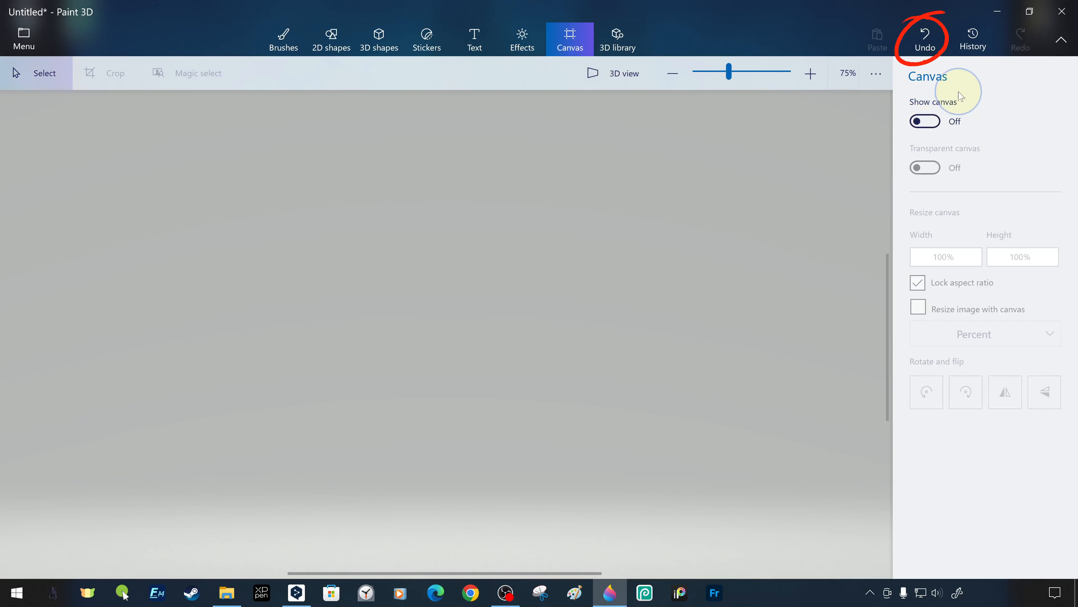
click(925, 36)
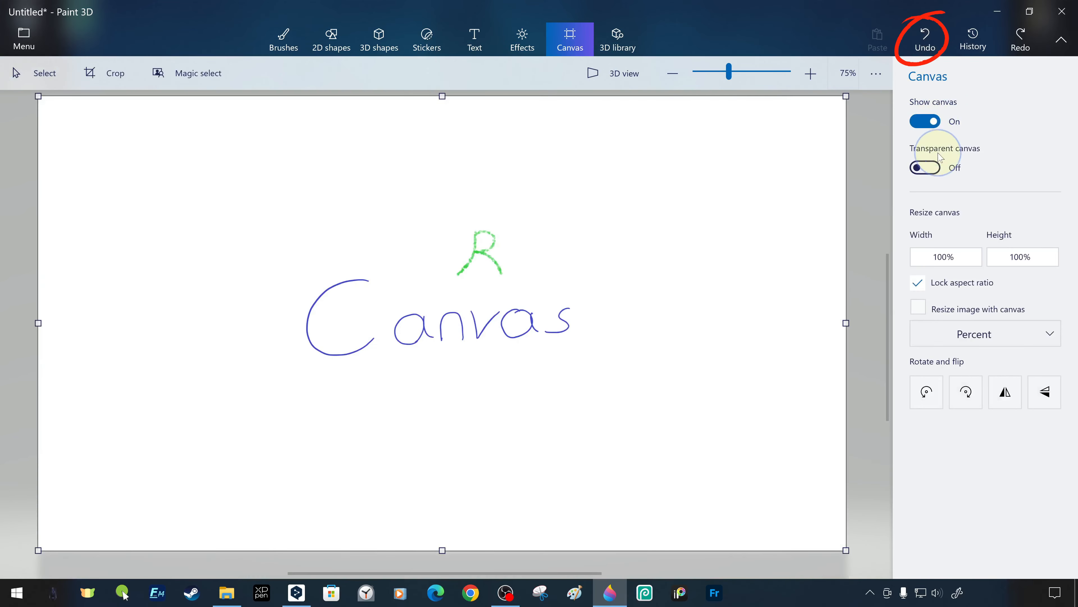
- Turn on Transparent canvas and undo the change
click(924, 167)
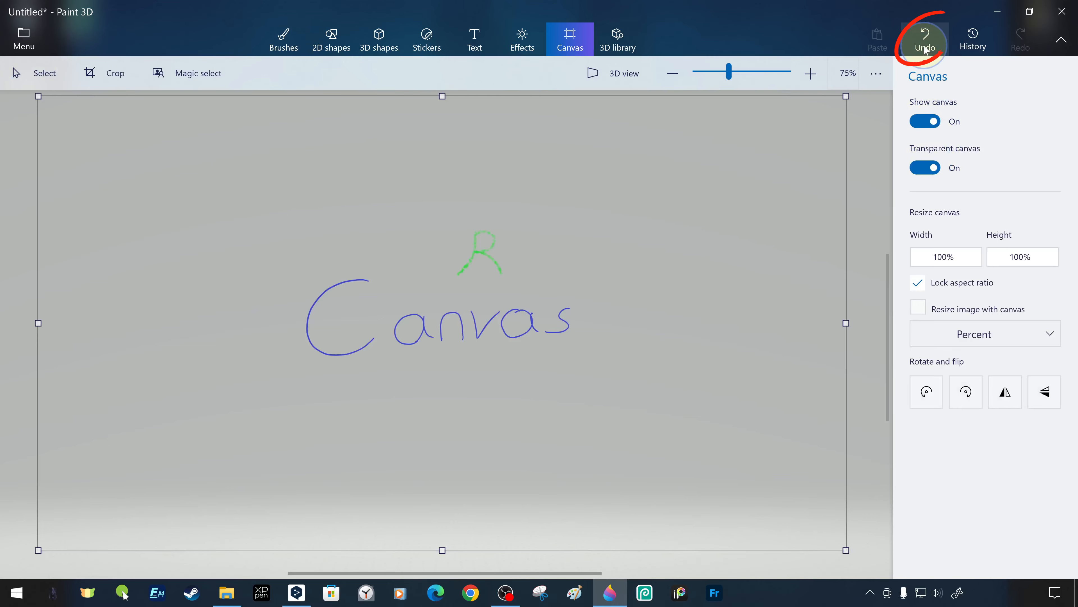
click(925, 44)
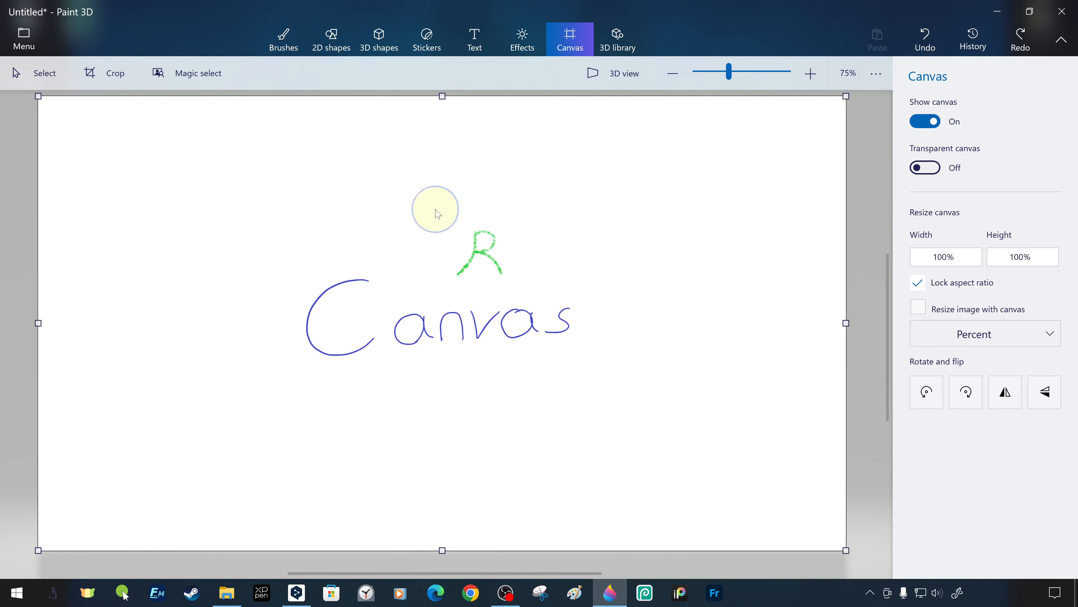
- Examine the Canvas lettering in 3D view at different zooms and angles, return to the flat view and adjust the zoom
click(617, 84)
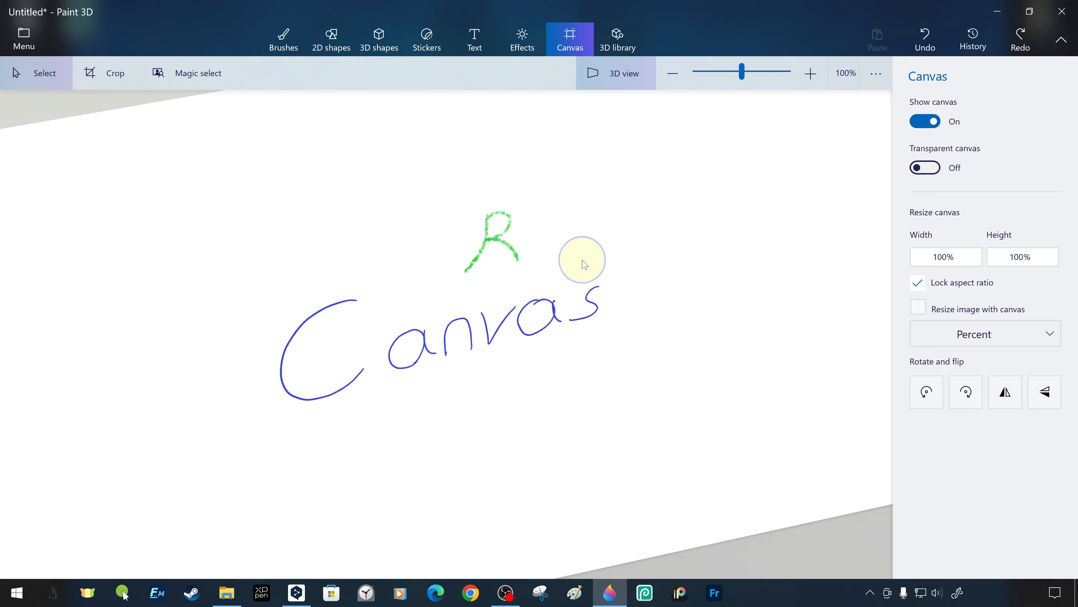
scroll(585, 264, down, 5)
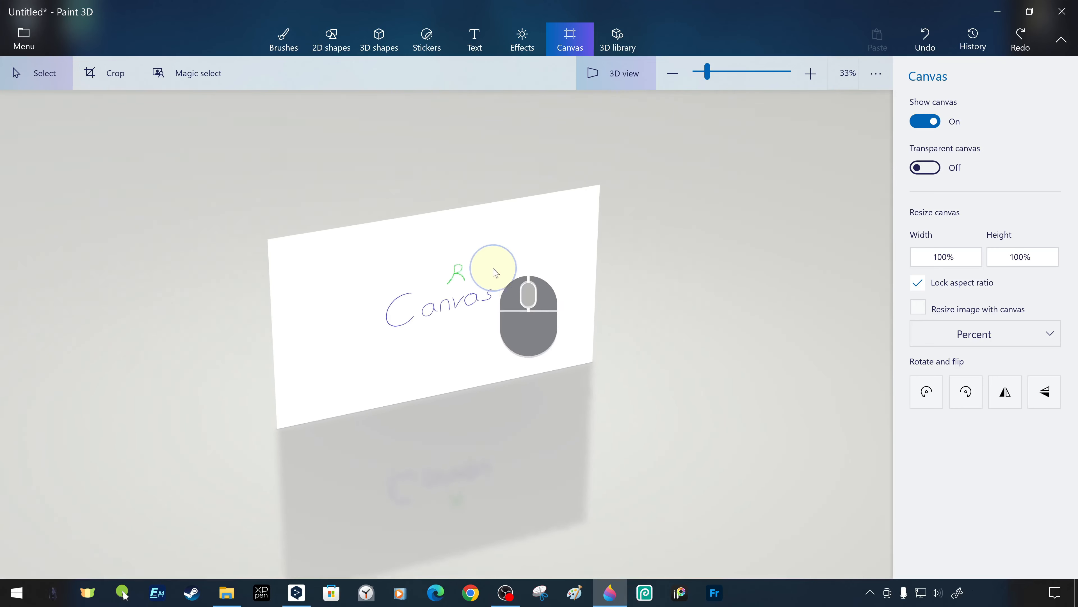
scroll(488, 257, up, 2)
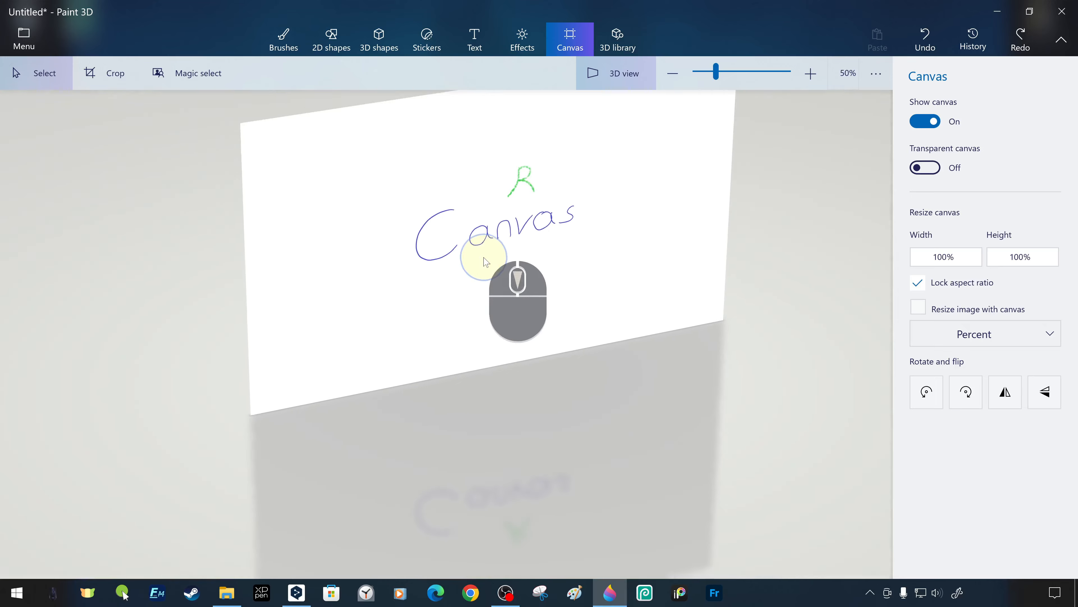
drag(486, 262, 433, 222)
scroll(592, 182, up, 2)
scroll(501, 253, up, 2)
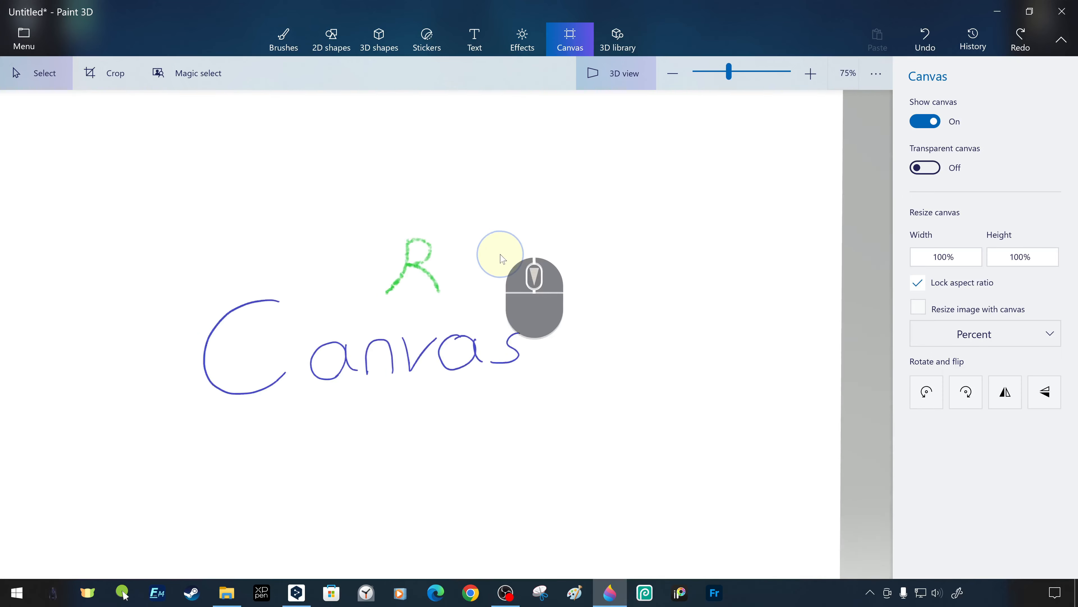
click(594, 73)
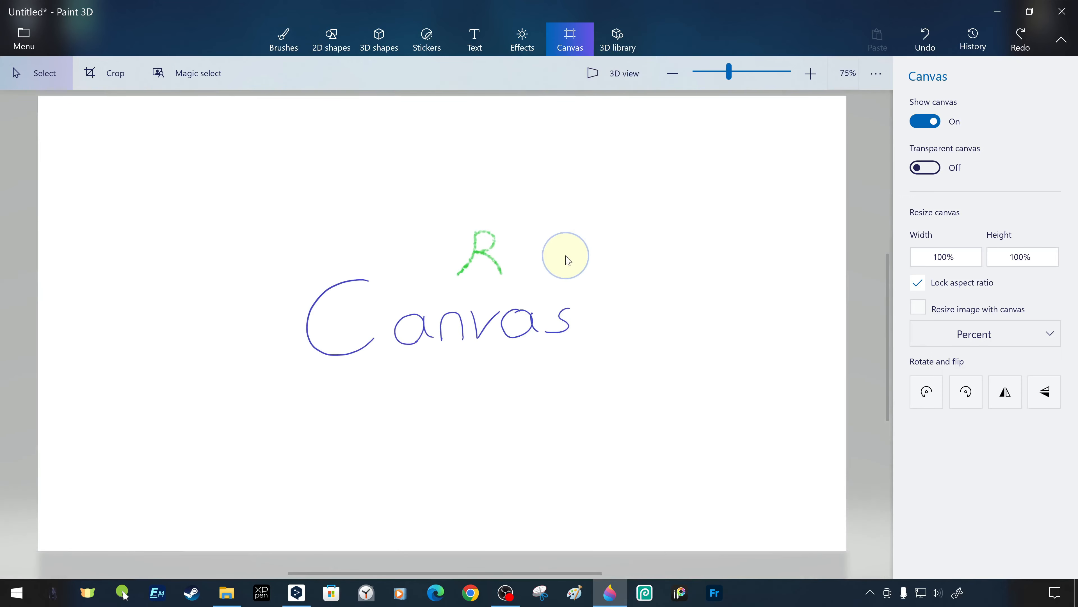
scroll(569, 260, down, 2)
scroll(568, 260, up, 1)
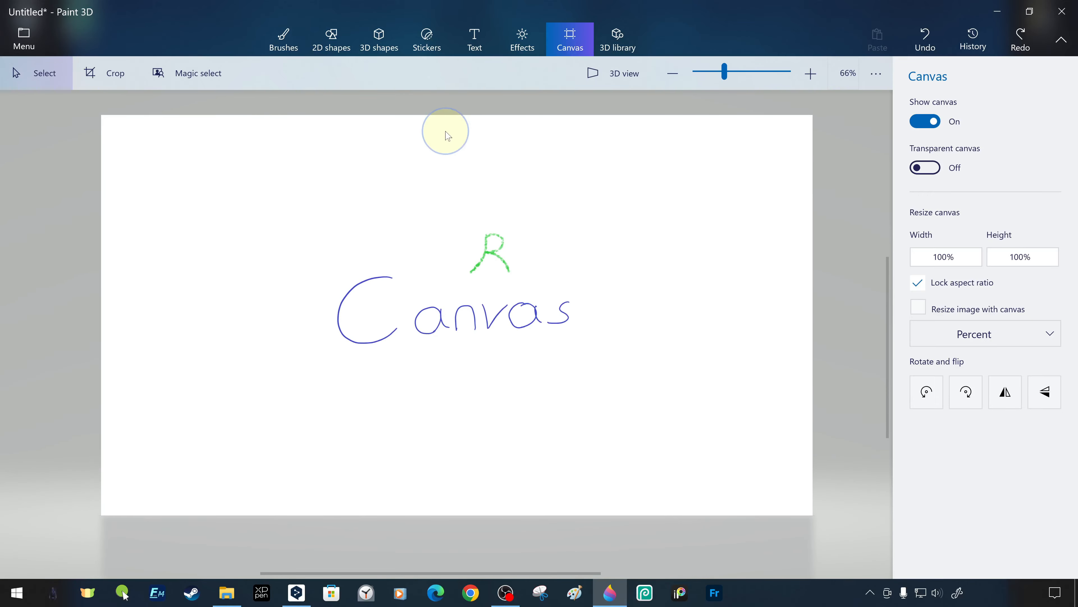
- Place a green 3D cat model beside the green R, adjust its depth, turn it slightly about its vertical axis, and deselect it
click(382, 45)
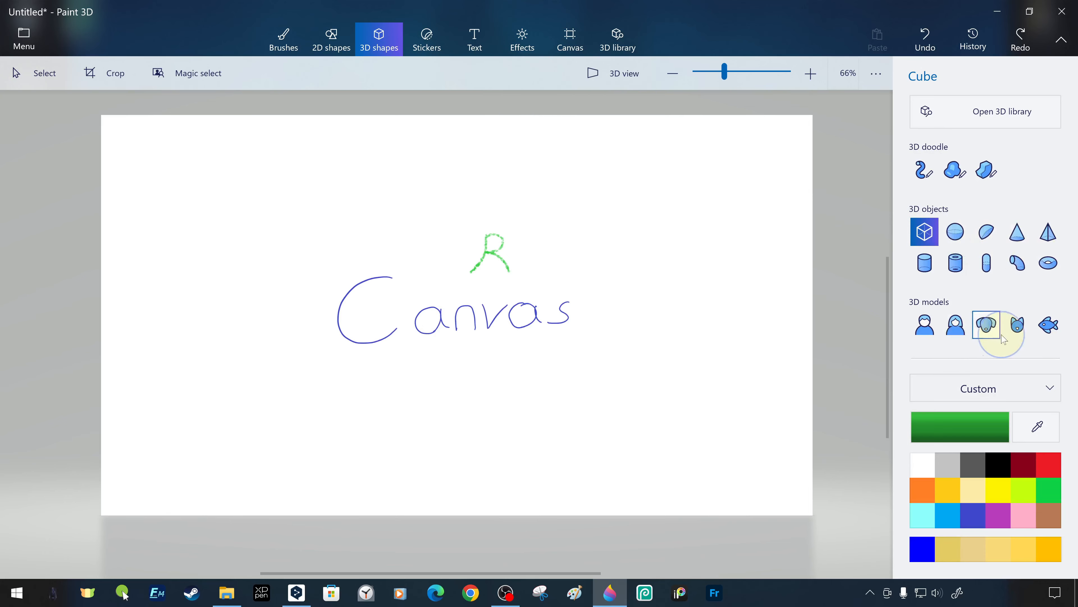
click(1019, 329)
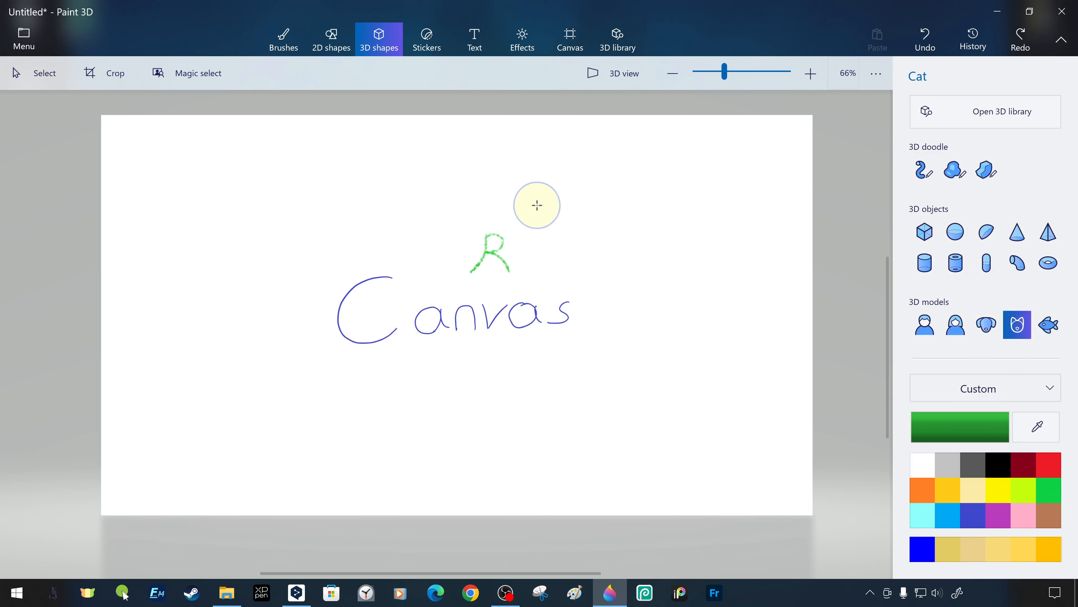
click(544, 203)
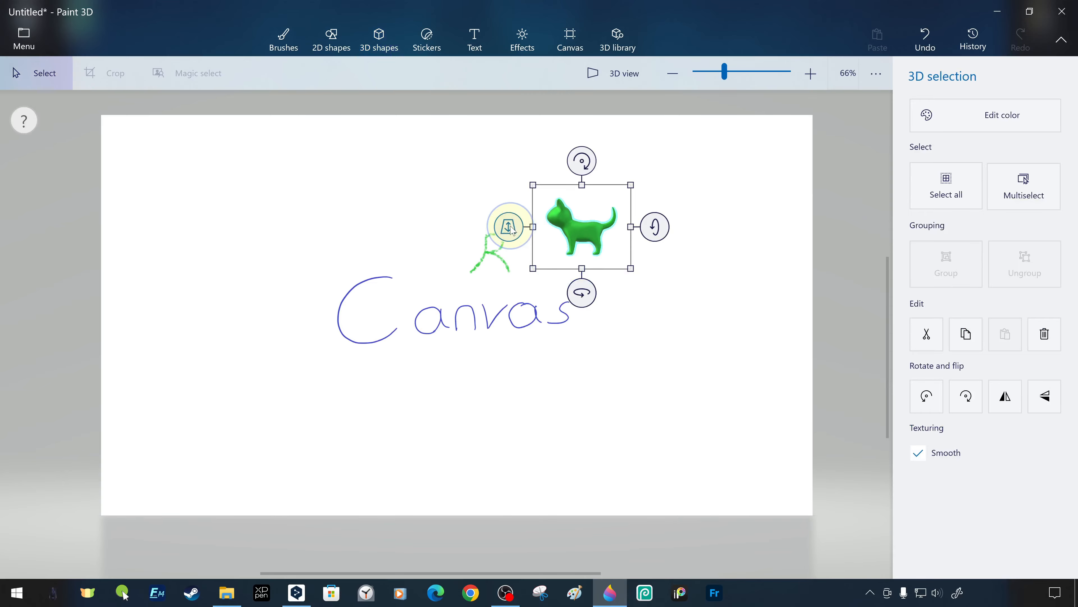
drag(511, 229, 522, 256)
drag(593, 290, 608, 293)
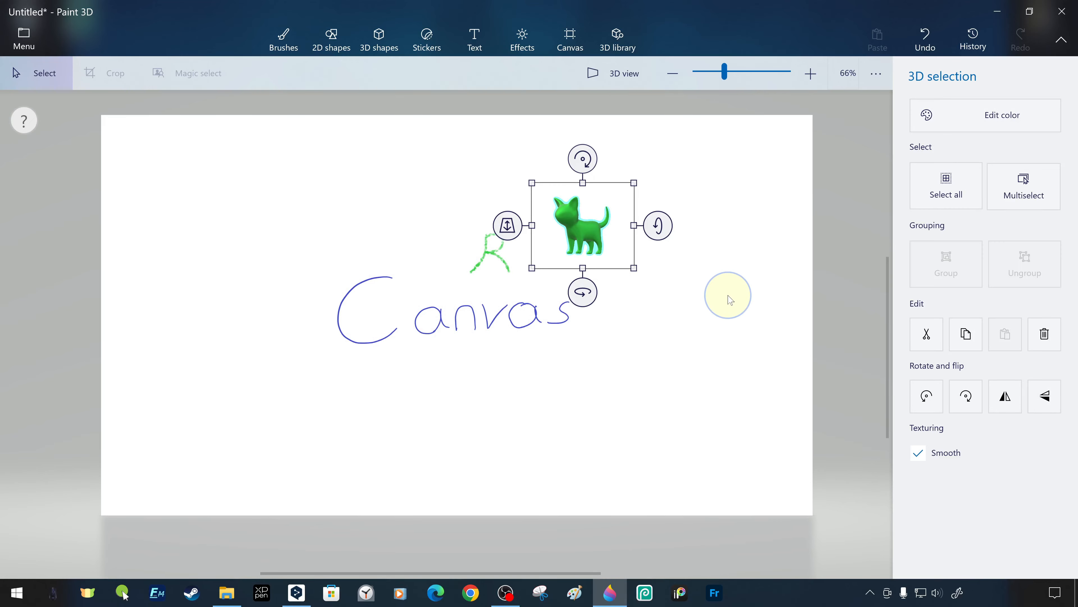
click(729, 299)
- Inspect the 3D cat's placement relative to the canvas in 3D view from different angles and zooms, and return to the flat view
click(606, 83)
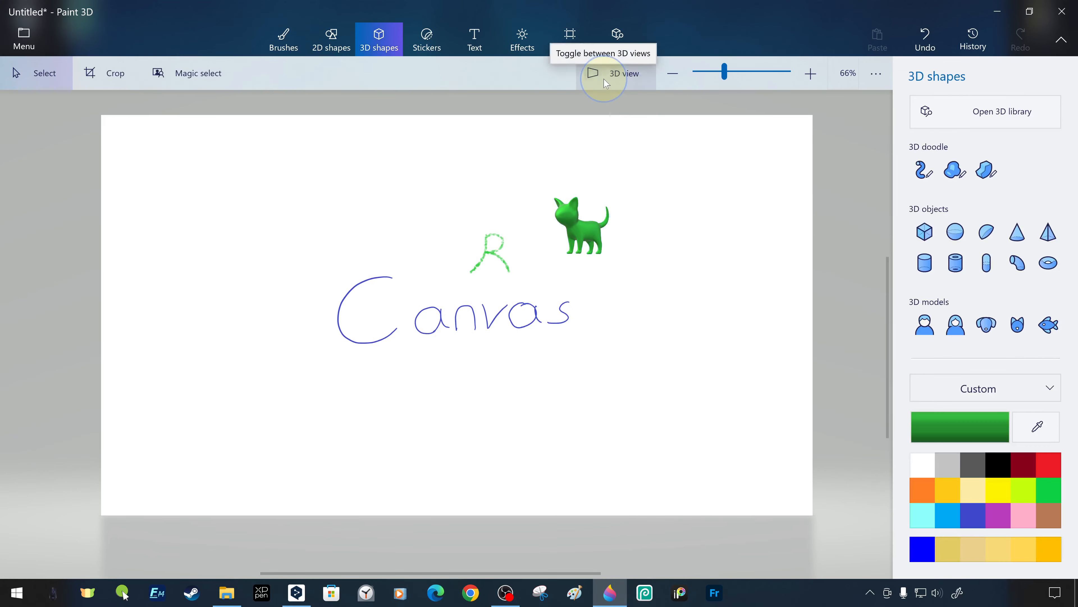
drag(678, 316, 425, 317)
drag(354, 314, 670, 308)
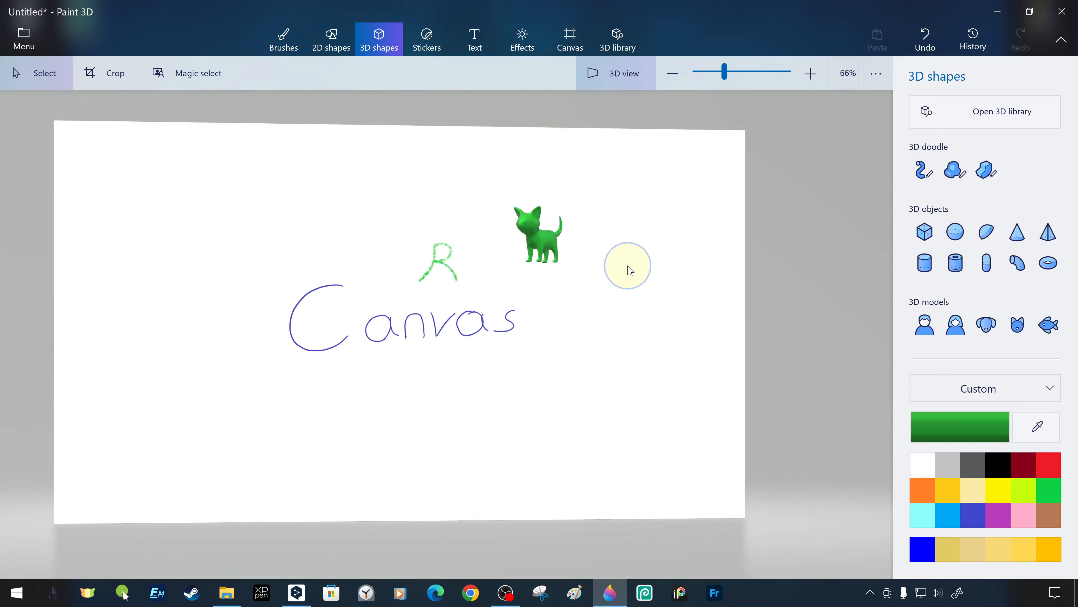
drag(630, 270, 581, 294)
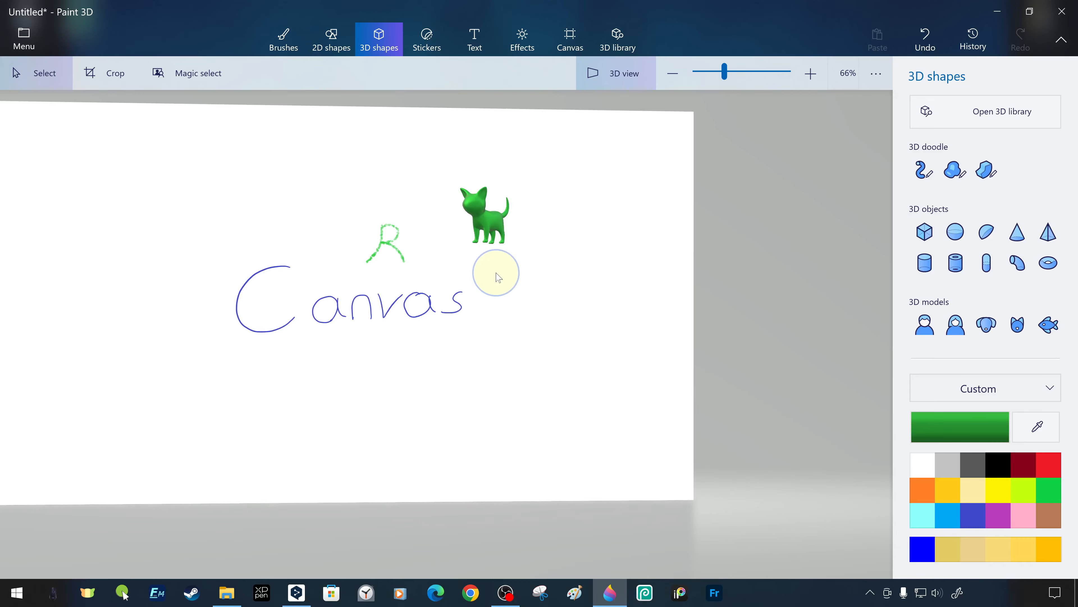
drag(498, 277, 561, 266)
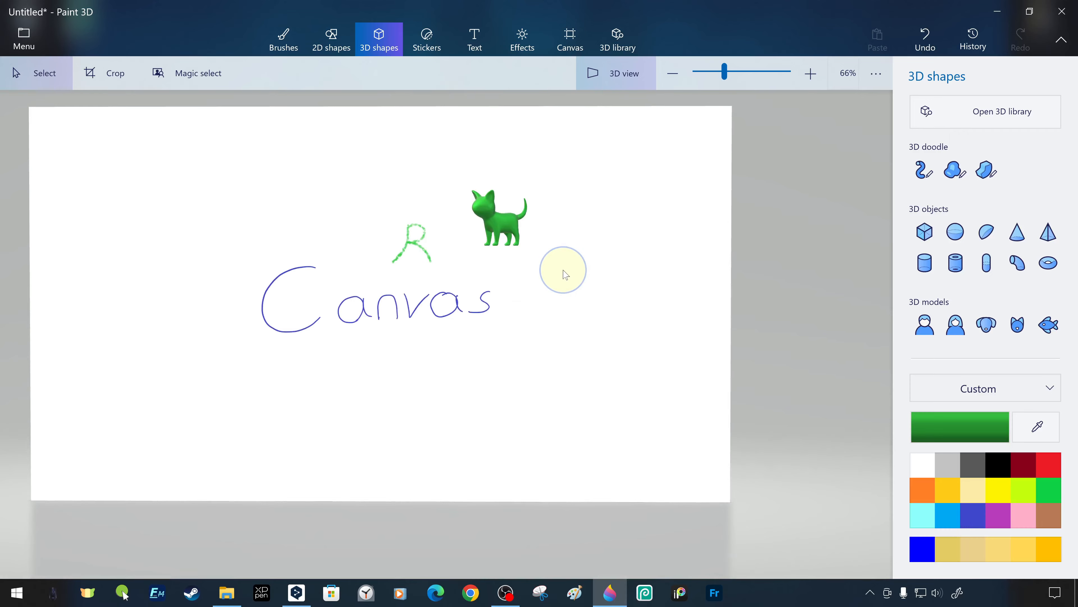
scroll(552, 271, up, 3)
scroll(552, 272, down, 5)
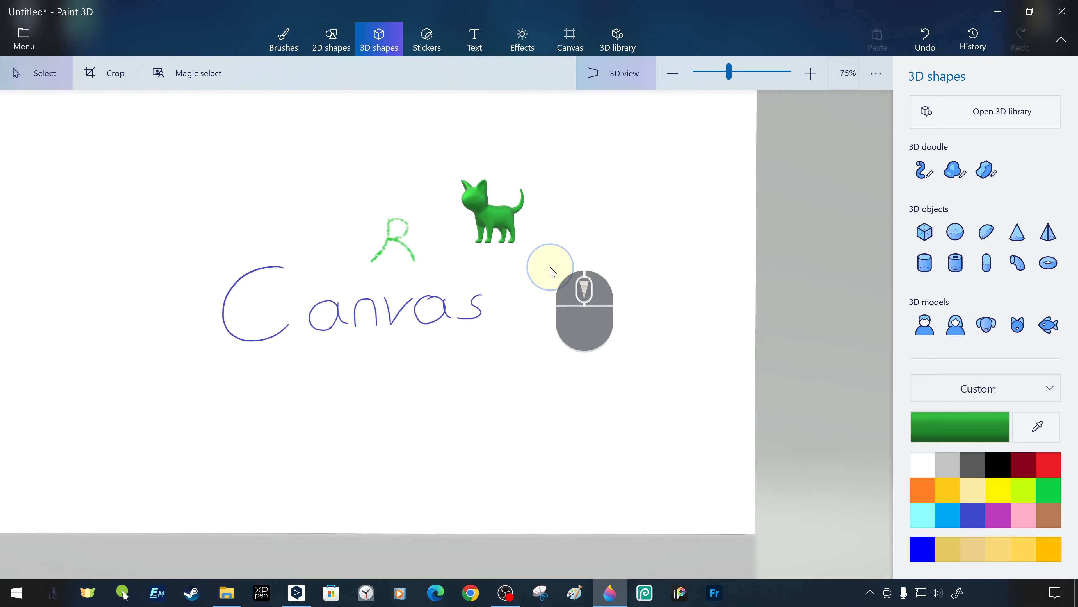
drag(524, 251, 715, 242)
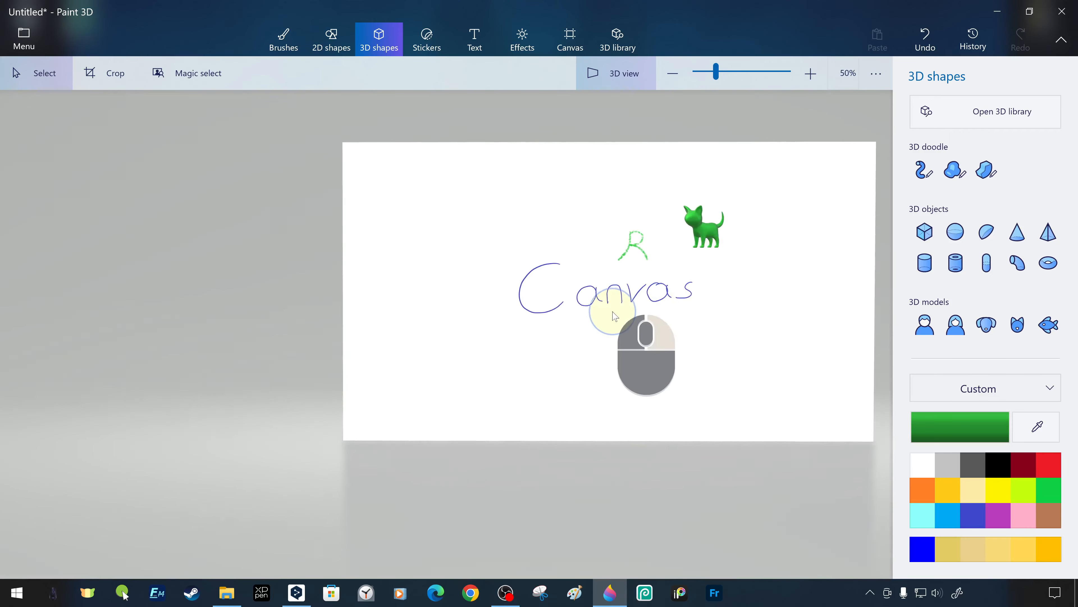
drag(613, 309, 634, 316)
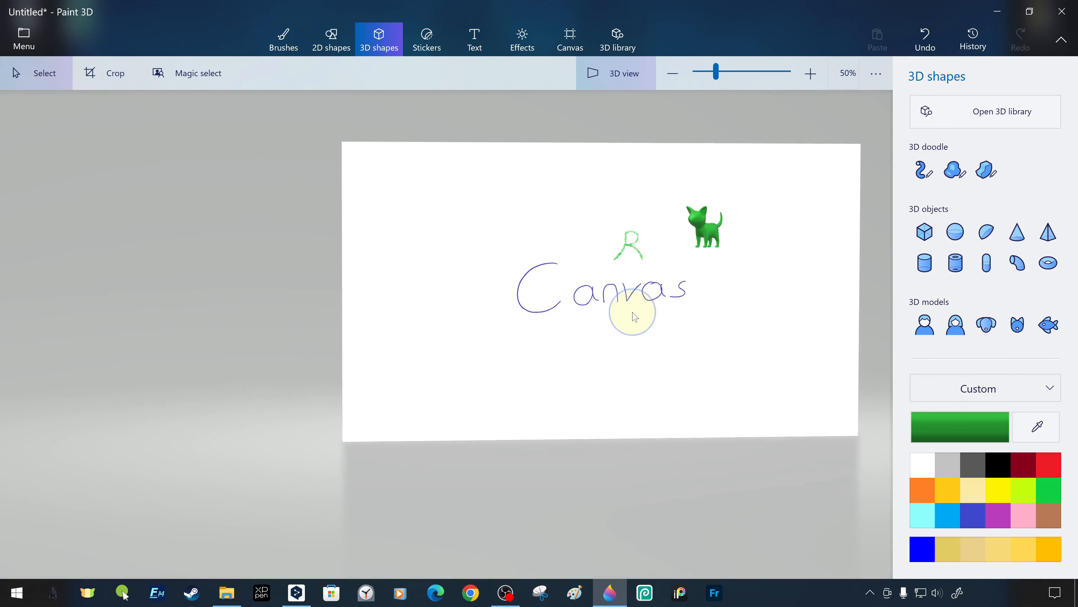
click(620, 105)
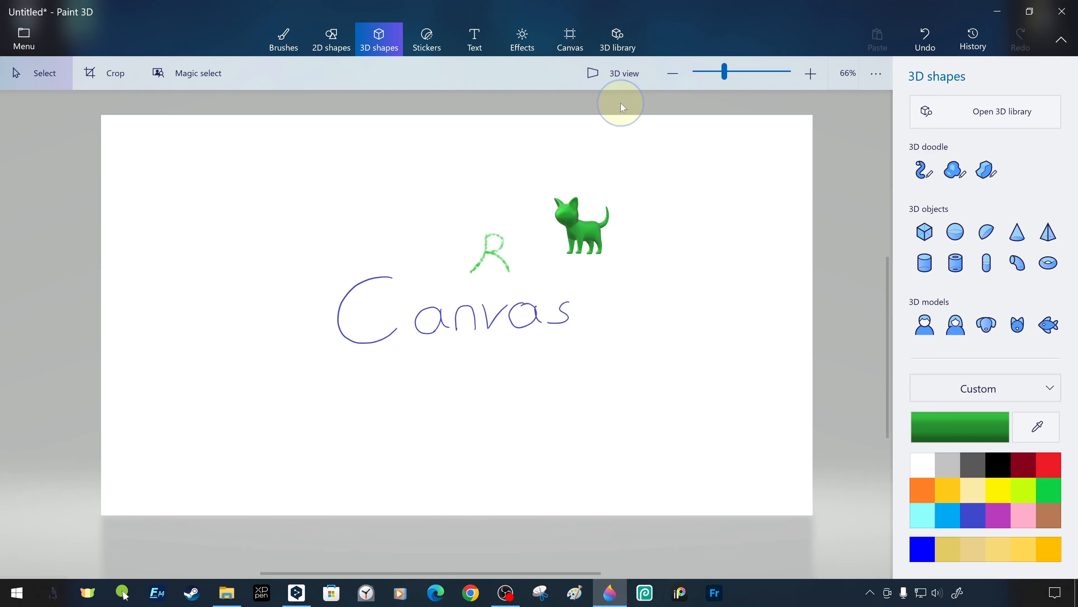
- Reset the view, zoom out, and pan the canvas horizontally to bring the drawing near the centre
click(876, 73)
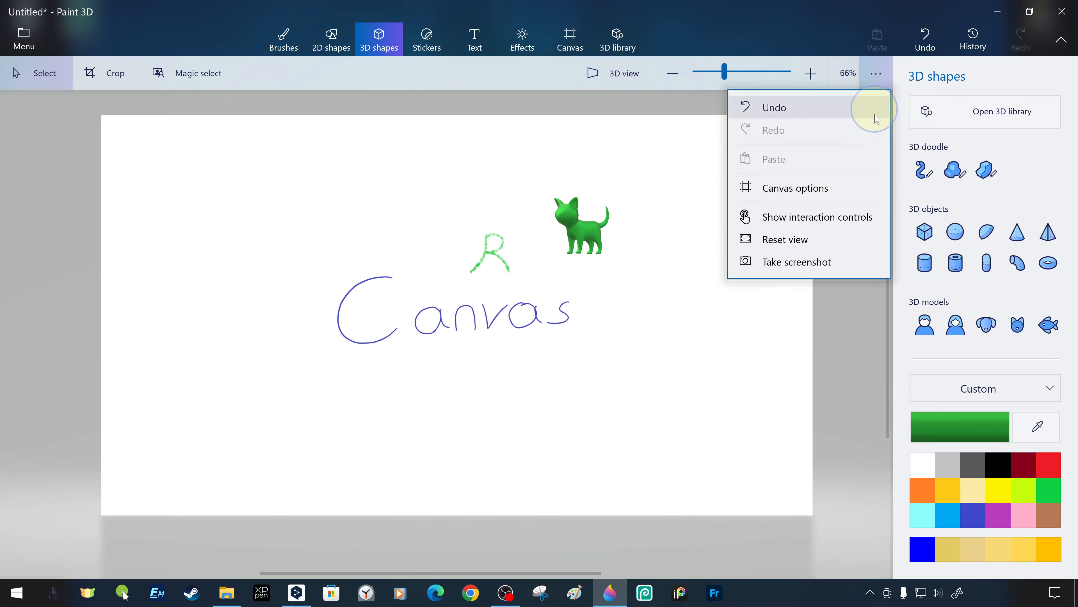
click(793, 238)
scroll(746, 267, down, 4)
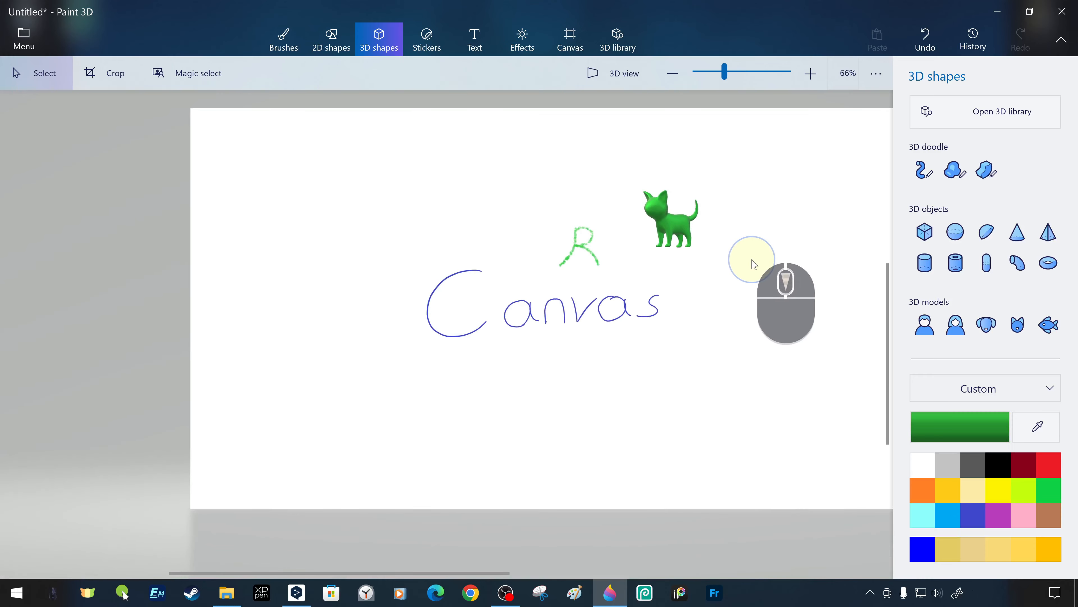
drag(747, 260, 615, 286)
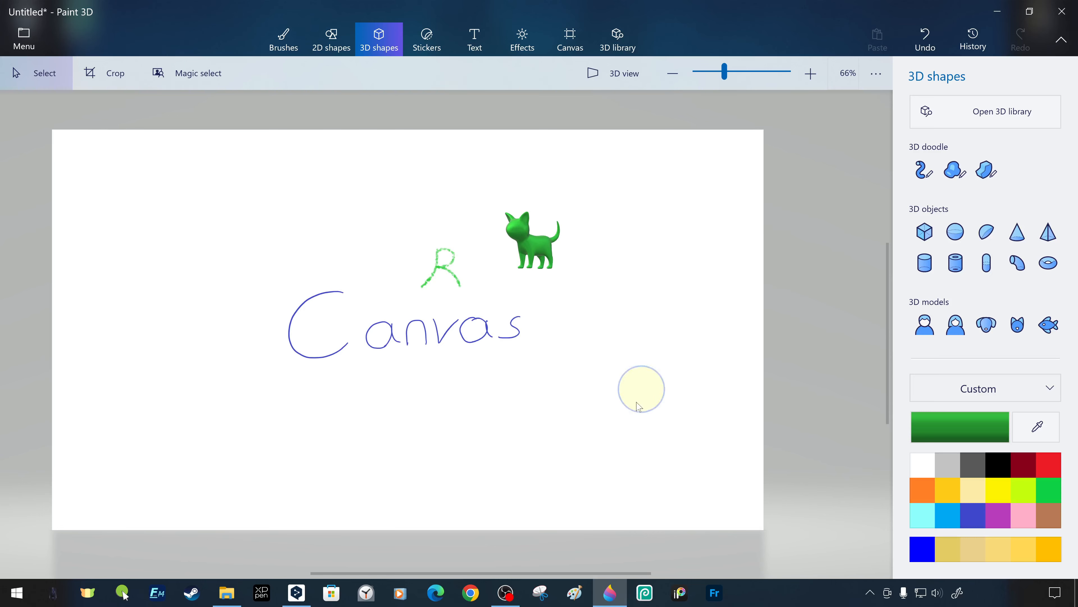
drag(648, 573, 614, 572)
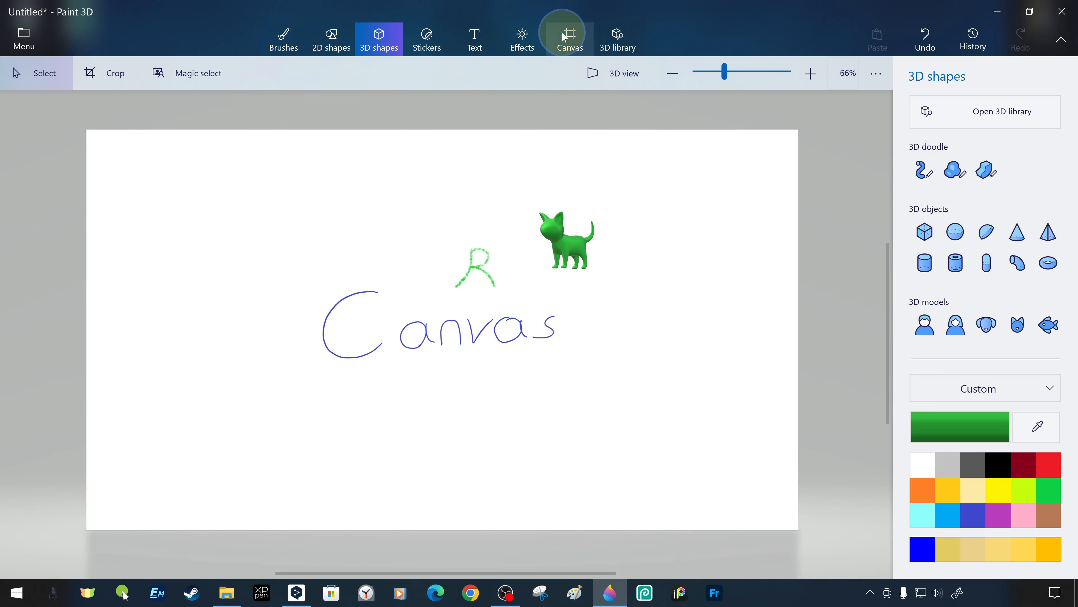
- Review the canvas options and switch to the brush tools
click(571, 37)
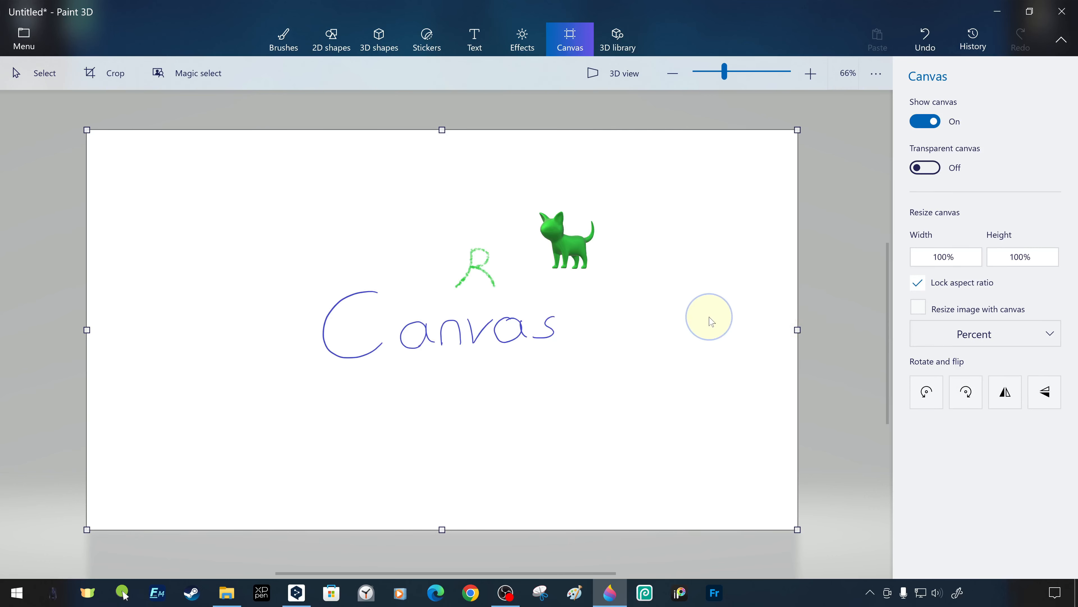
click(283, 49)
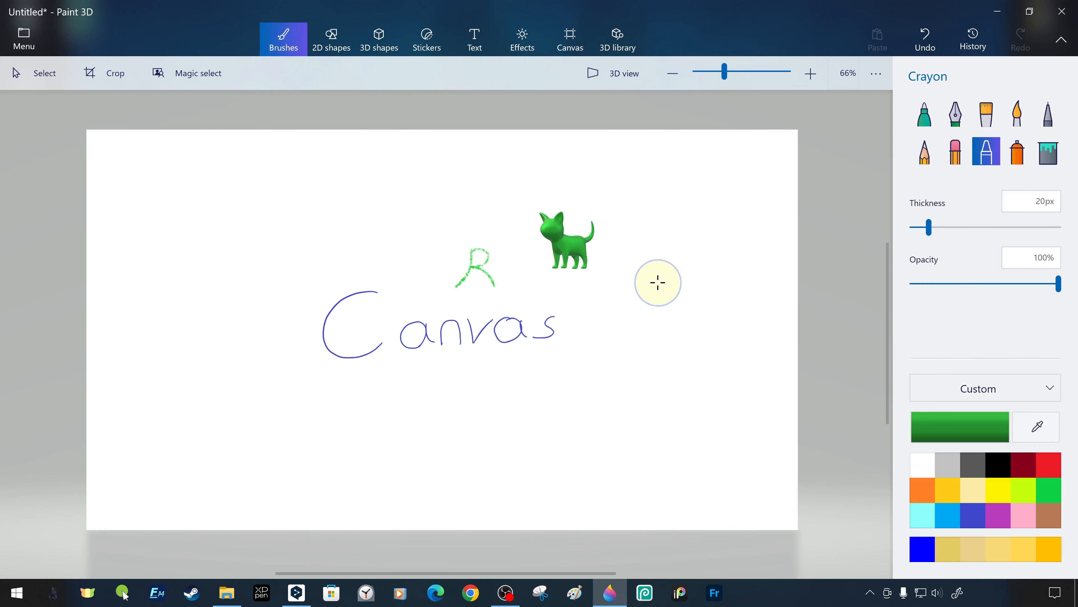